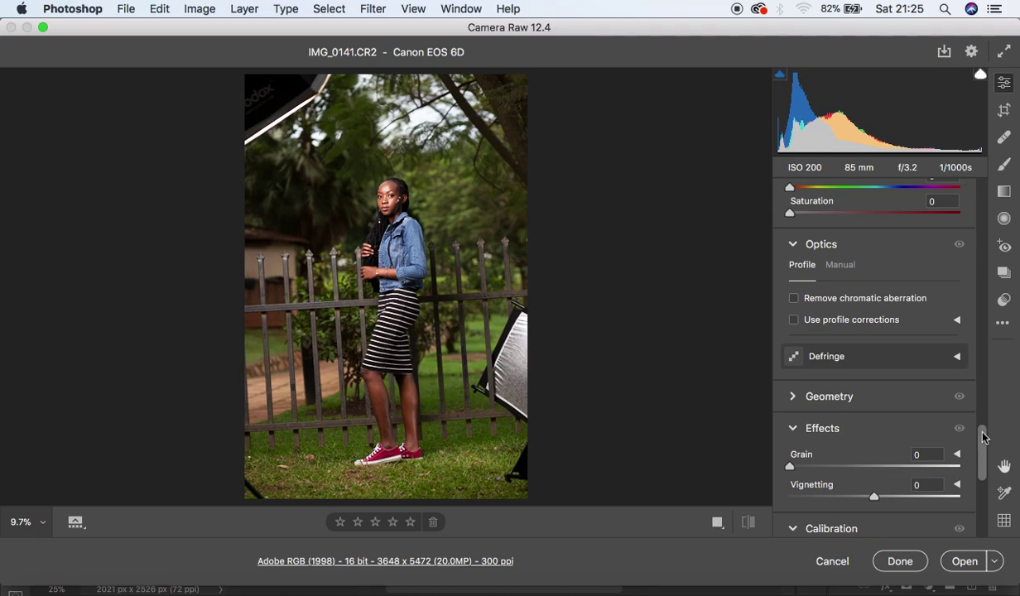
# Apply the Adobe Landscape profile to the photo and compare the result with the default settings.
pyautogui.moveTo(984, 444); pyautogui.dragTo(974, 191)
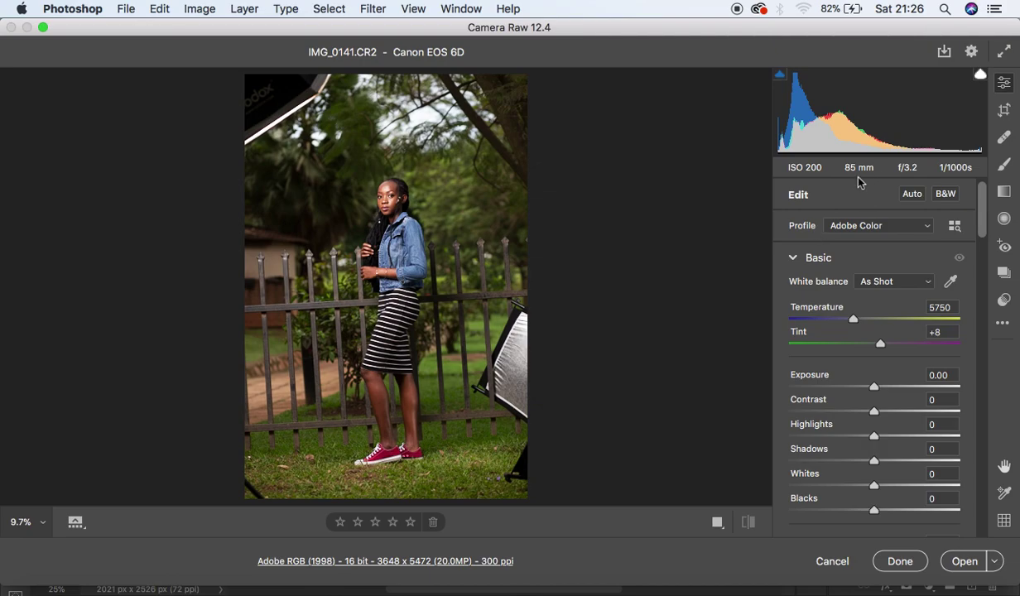
pyautogui.click(866, 226)
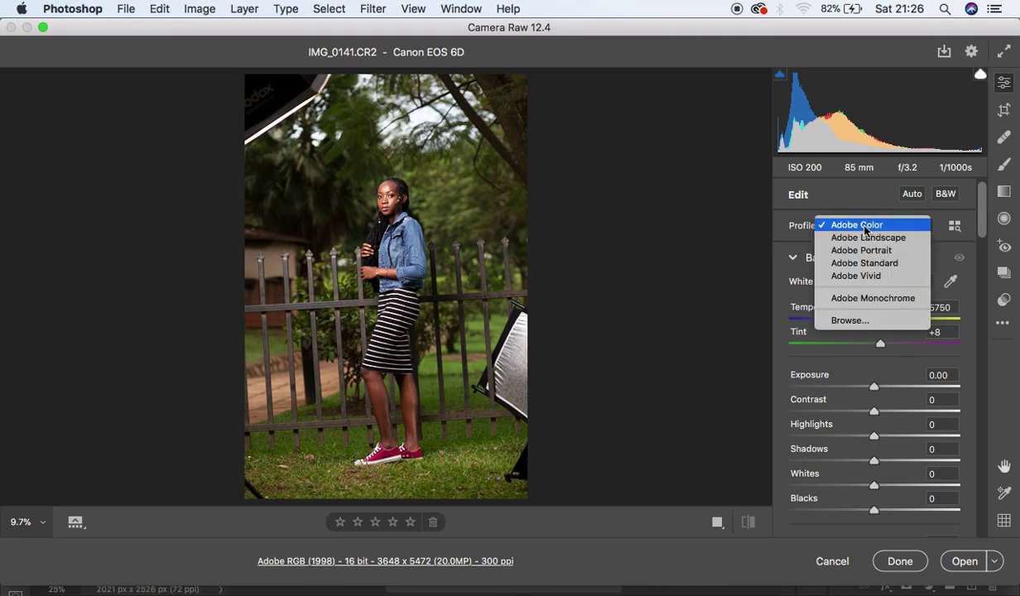
pyautogui.click(869, 239)
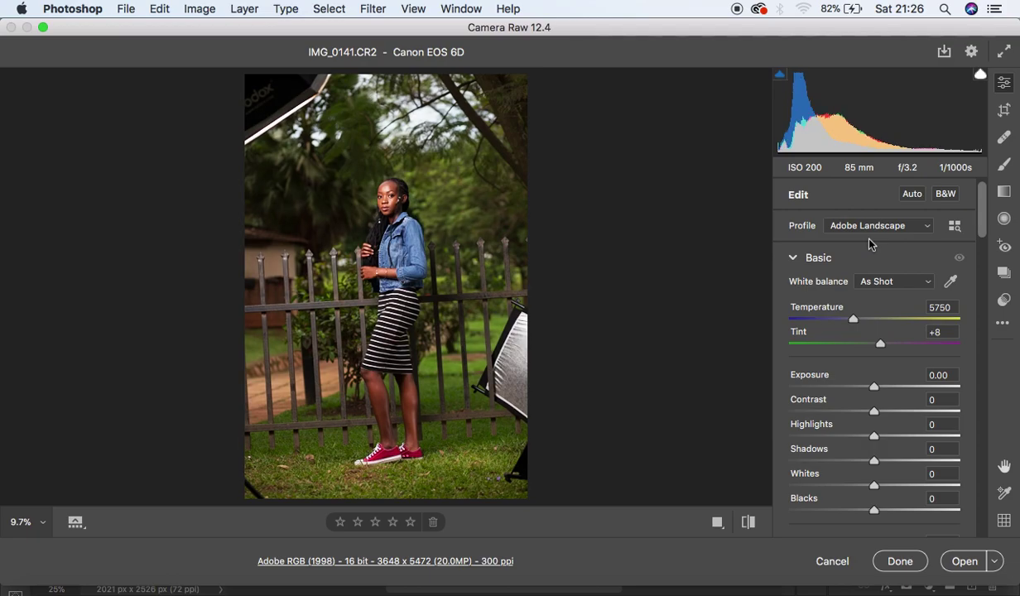
pyautogui.click(748, 522)
pyautogui.click(749, 530)
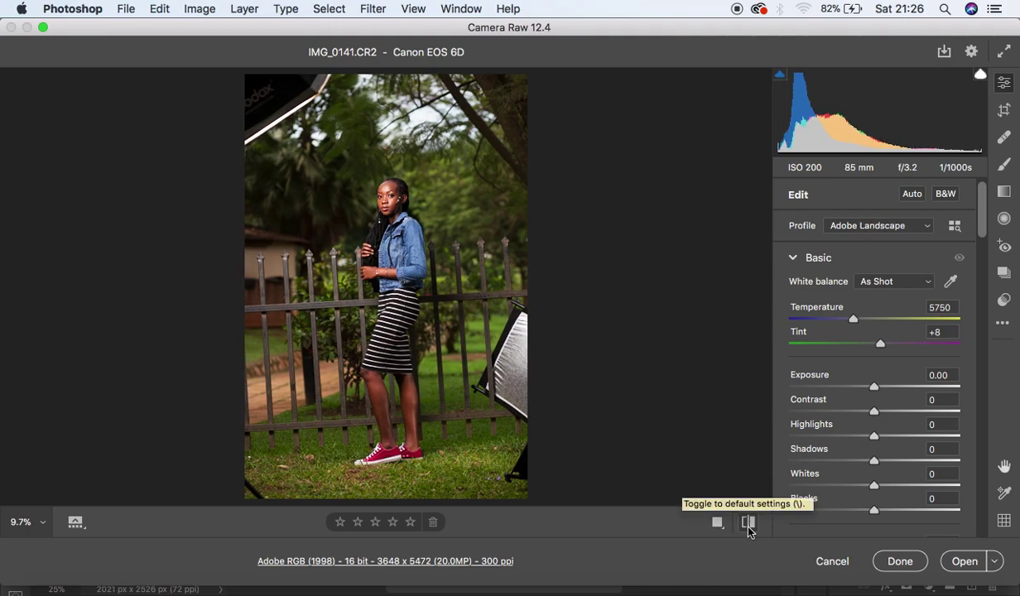
pyautogui.click(748, 530)
pyautogui.click(749, 530)
pyautogui.click(749, 530)
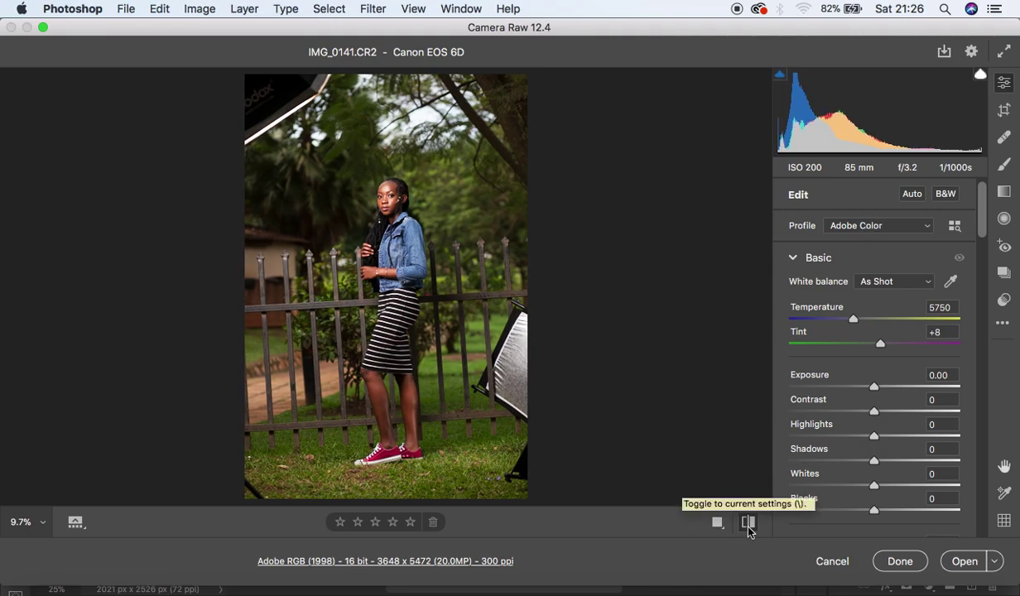
pyautogui.click(749, 530)
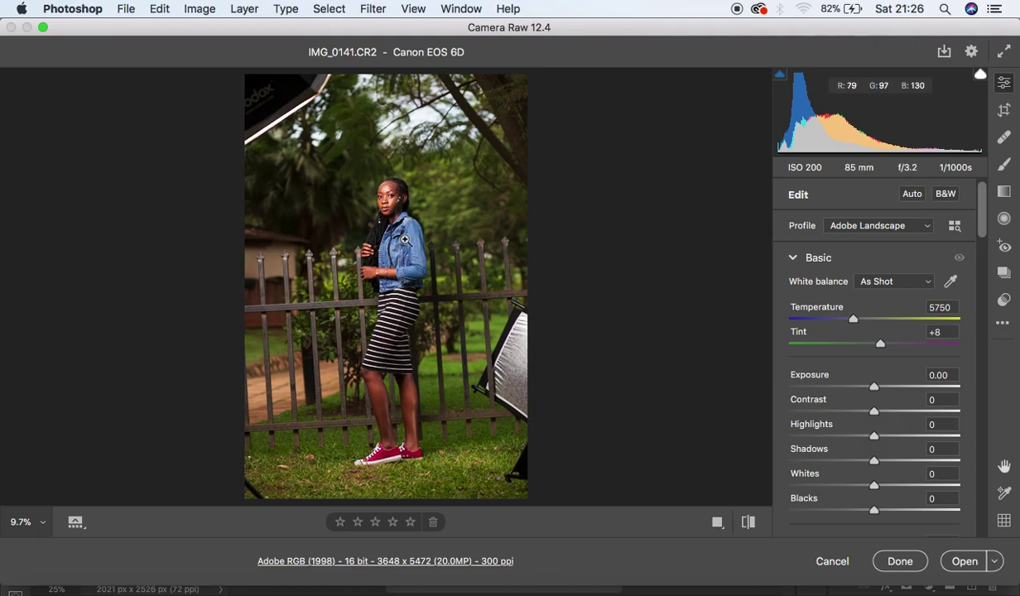
# Reduce the photo's Vibrance to -2 and its Saturation to -5 in the basic adjustments.
pyautogui.scroll(-5, 878, 430)
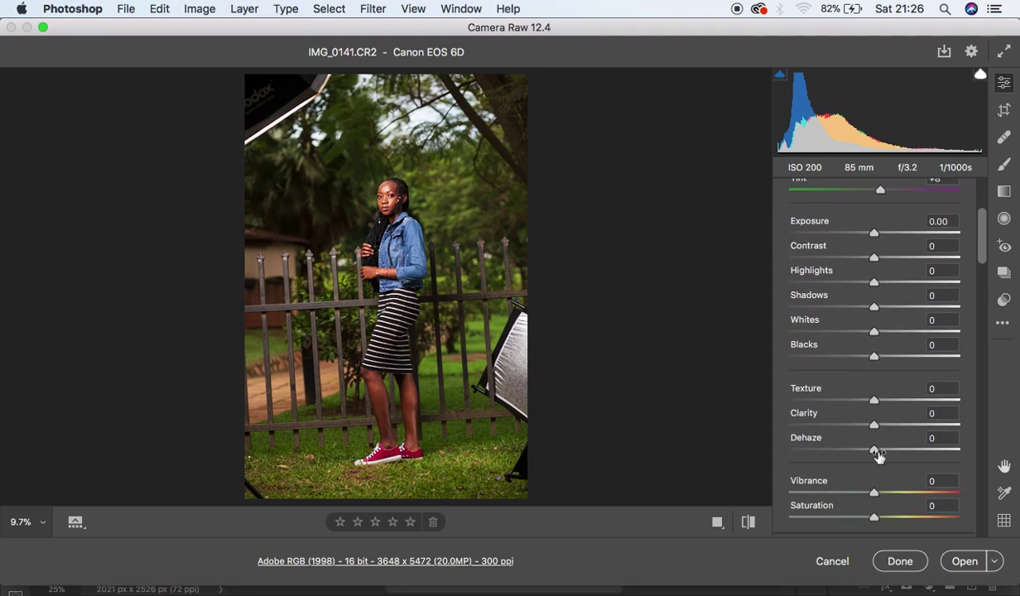
pyautogui.moveTo(878, 430); pyautogui.dragTo(870, 455)
pyautogui.click(874, 453)
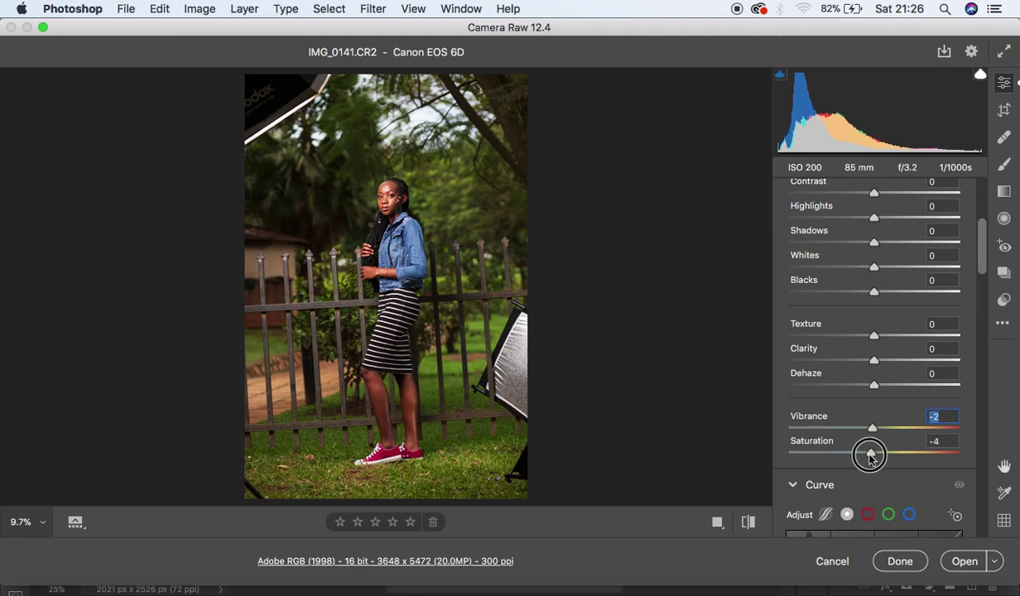
pyautogui.moveTo(870, 456); pyautogui.dragTo(869, 456)
# Balance the photo's tones with Highlights at -48, Whites at -30, Blacks at -7 and Shadows at +26.
pyautogui.scroll(3, 894, 232)
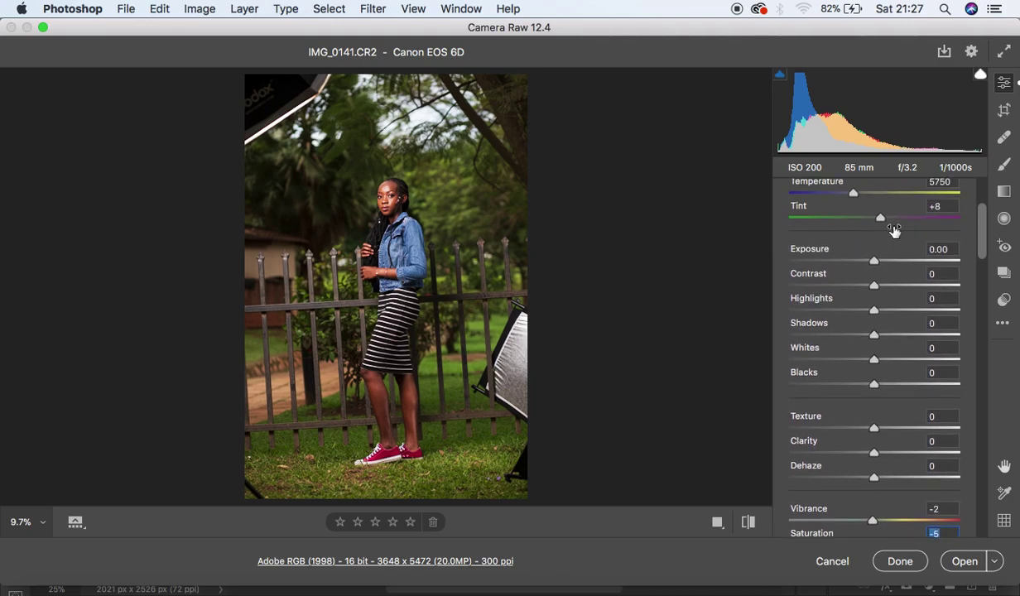
pyautogui.moveTo(847, 310); pyautogui.dragTo(834, 310)
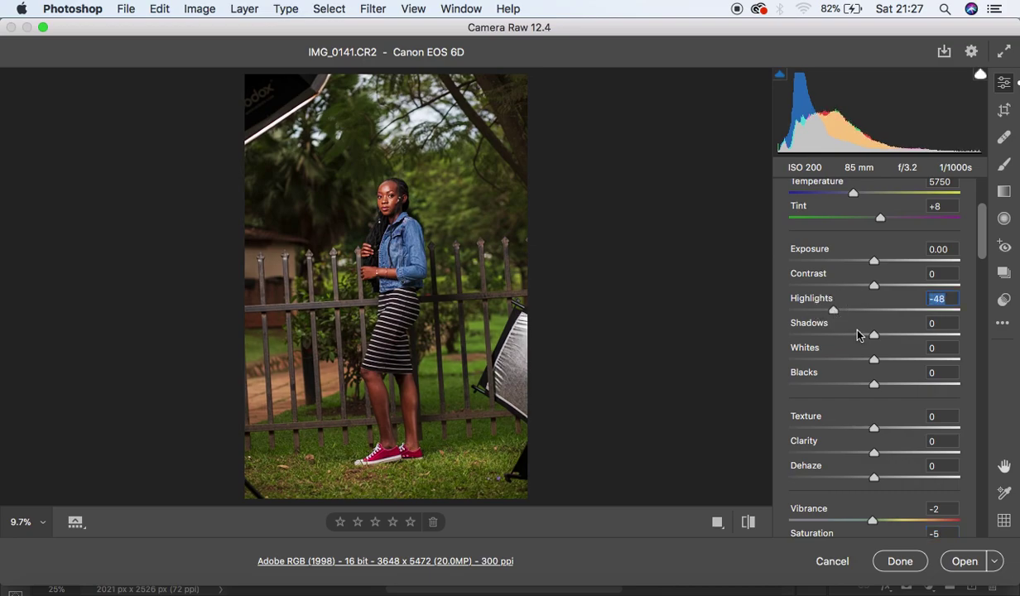
pyautogui.moveTo(871, 359); pyautogui.dragTo(847, 361)
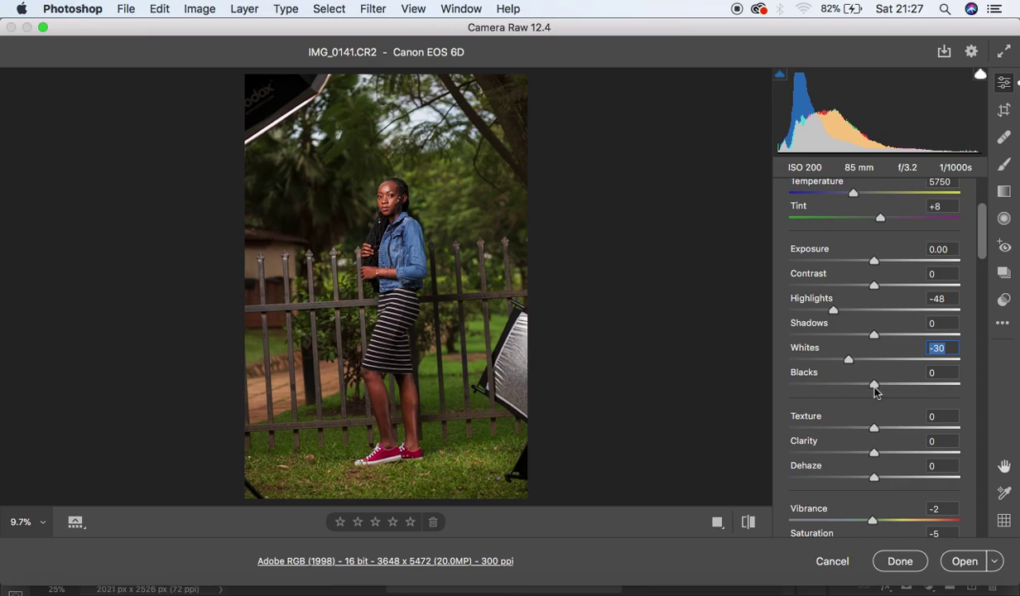
pyautogui.moveTo(875, 390); pyautogui.dragTo(869, 387)
pyautogui.click(876, 335)
pyautogui.moveTo(877, 340); pyautogui.dragTo(900, 340)
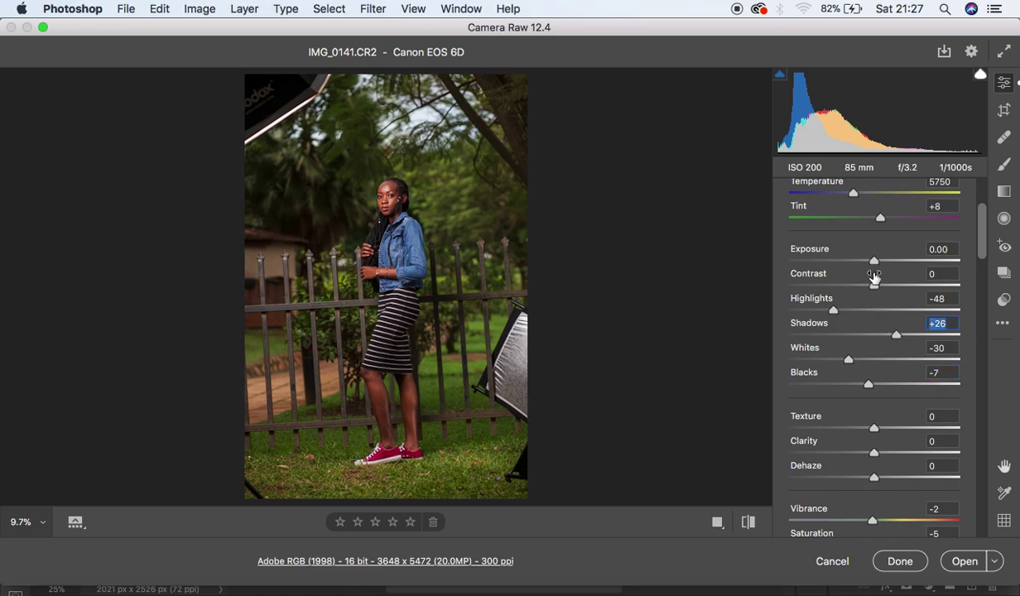
# Brighten the photo to an Exposure of +0.50 and set the white balance Tint to +3.
pyautogui.moveTo(875, 264); pyautogui.dragTo(884, 263)
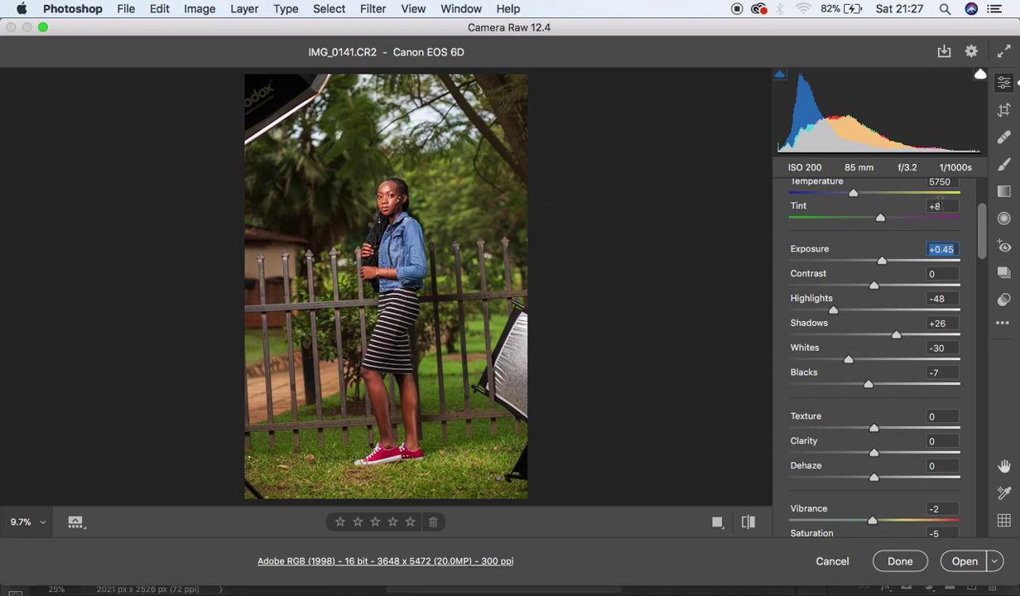
pyautogui.moveTo(883, 220); pyautogui.dragTo(877, 221)
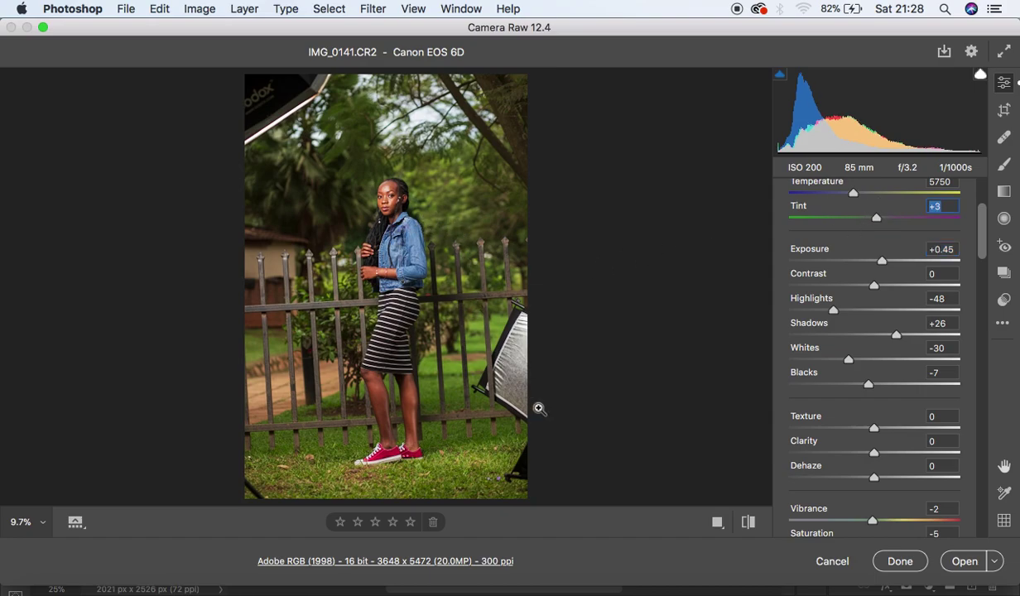
pyautogui.click(882, 261)
pyautogui.moveTo(882, 262); pyautogui.dragTo(883, 264)
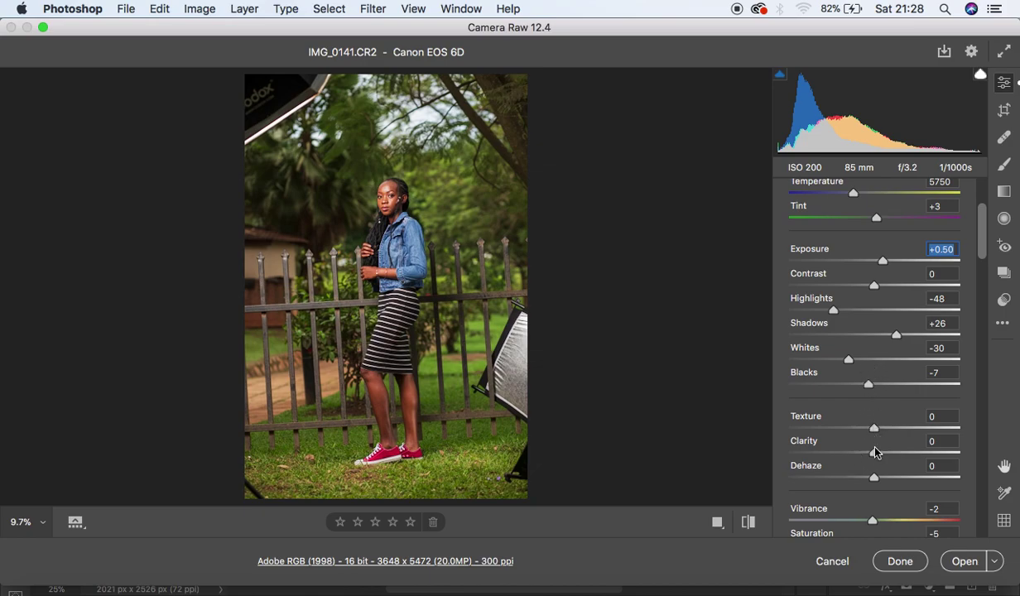
# Set Clarity to +2 and compare the edited photo with its default settings.
pyautogui.moveTo(874, 454); pyautogui.dragTo(875, 453)
pyautogui.click(748, 522)
pyautogui.click(749, 522)
pyautogui.click(748, 522)
pyautogui.click(748, 522)
pyautogui.click(748, 522)
pyautogui.click(749, 521)
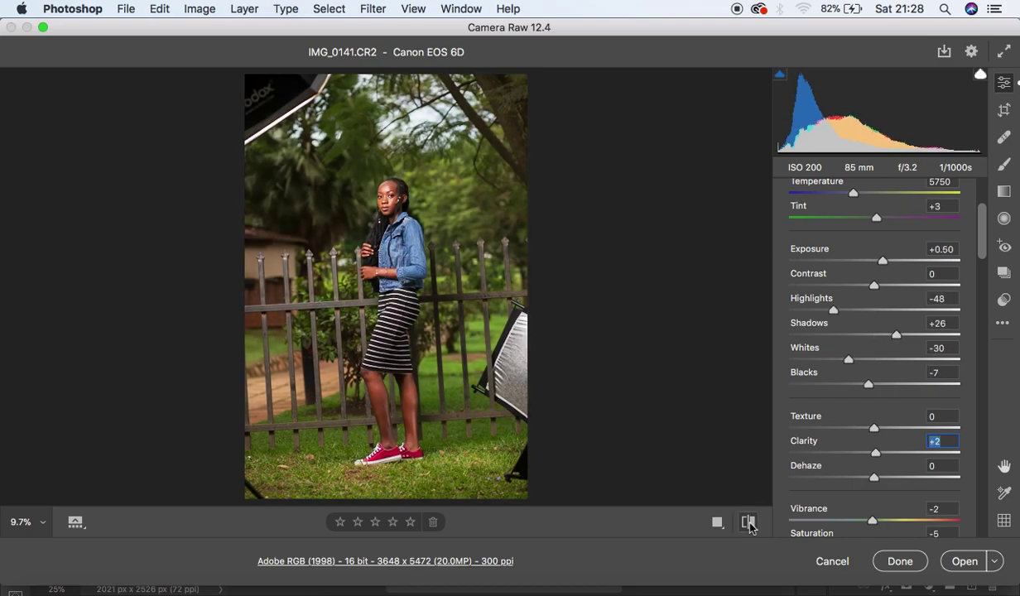
pyautogui.moveTo(833, 310); pyautogui.dragTo(833, 312)
# Test both extremes of the Greens hue in the HSL Color Mixer and settle on +53.
pyautogui.moveTo(981, 240); pyautogui.dragTo(975, 395)
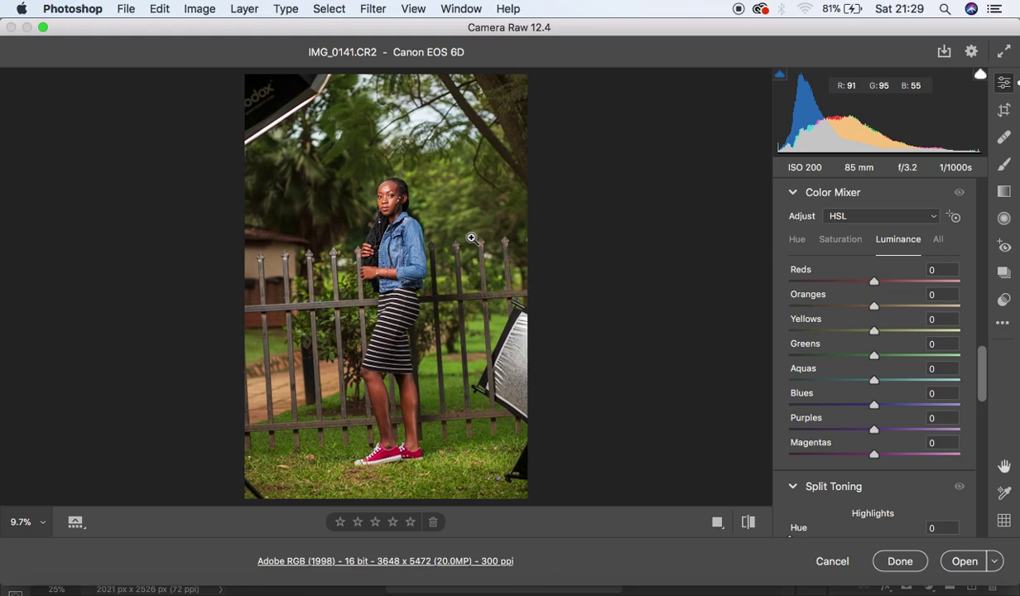
pyautogui.click(798, 240)
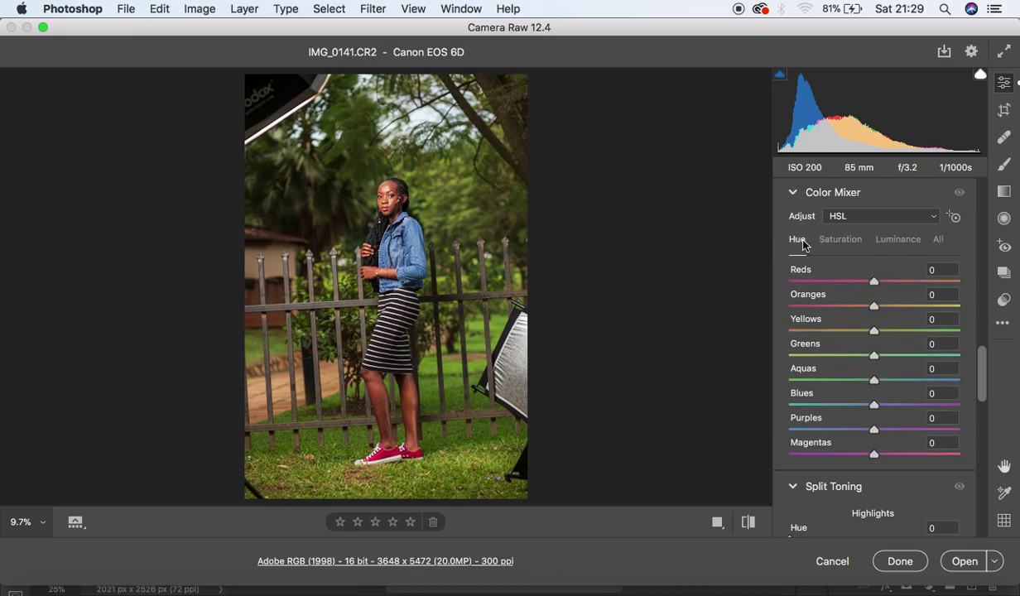
pyautogui.moveTo(876, 359); pyautogui.dragTo(782, 359)
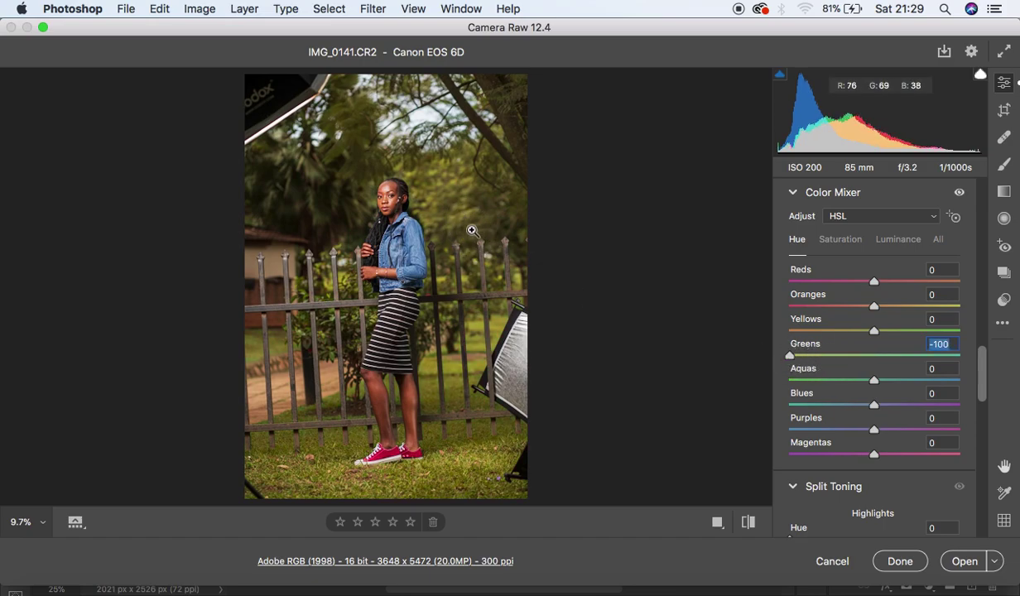
pyautogui.moveTo(791, 356); pyautogui.dragTo(967, 348)
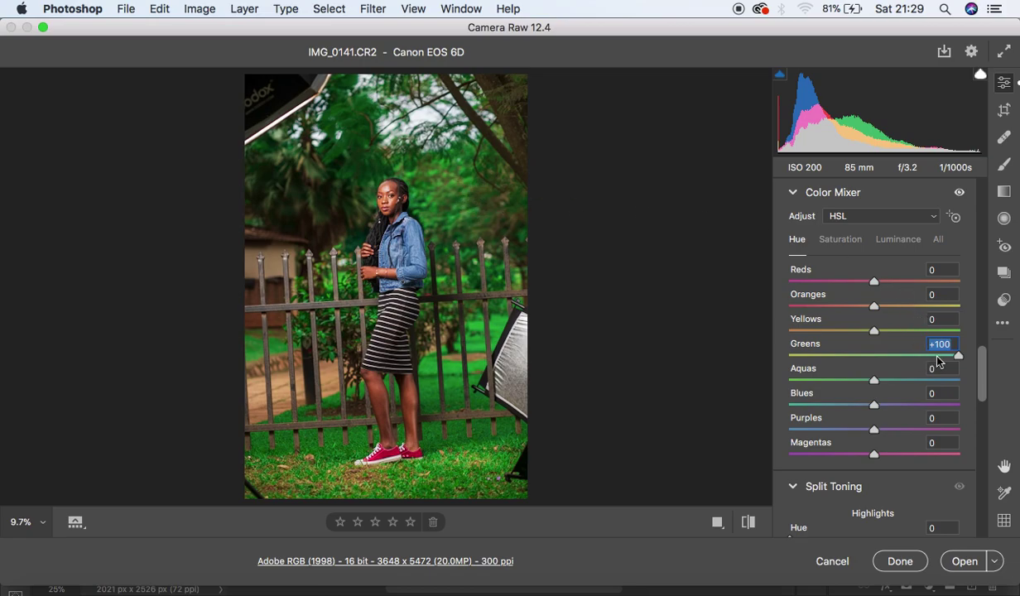
pyautogui.moveTo(936, 355); pyautogui.dragTo(919, 360)
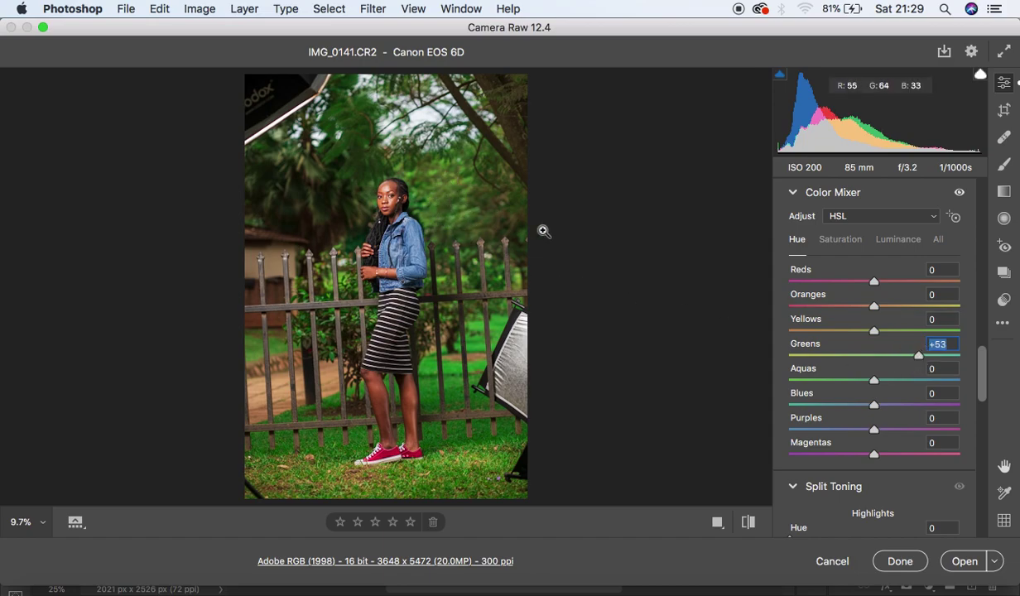
# Lower the Greens saturation to about -71 in the Color Mixer.
pyautogui.click(839, 240)
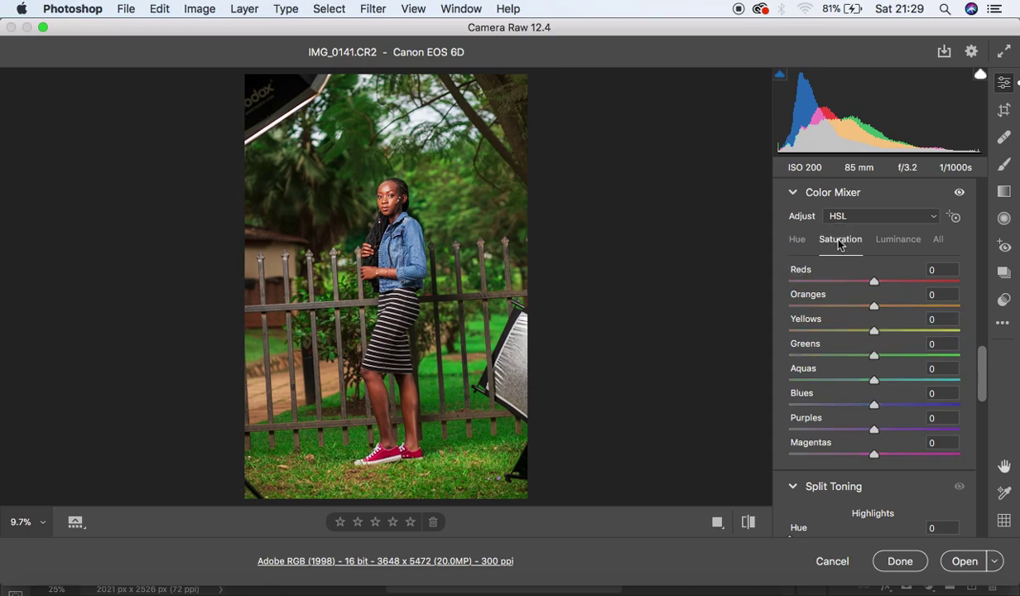
pyautogui.moveTo(872, 360); pyautogui.dragTo(813, 360)
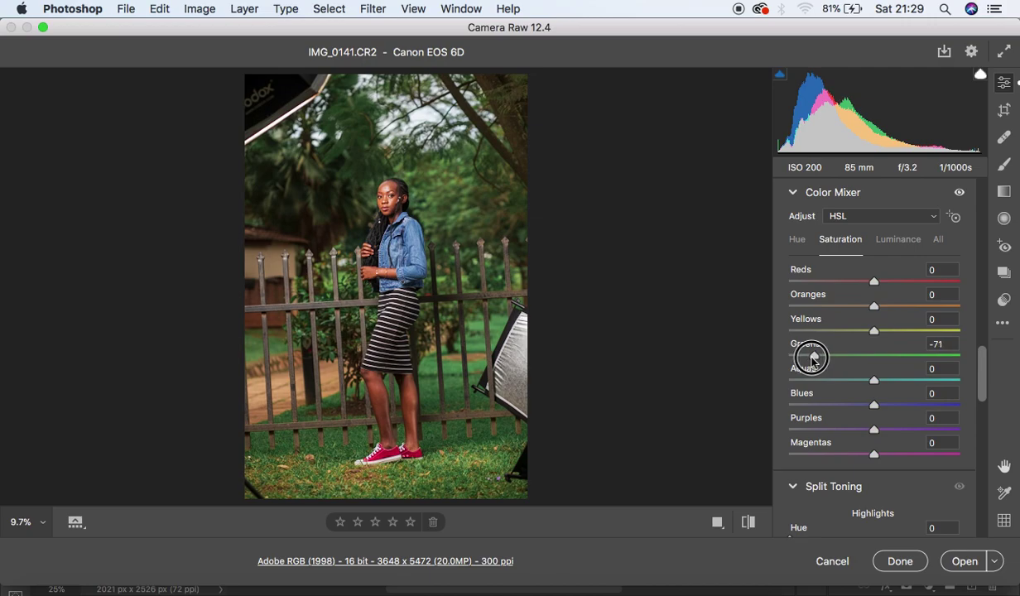
pyautogui.moveTo(813, 358); pyautogui.dragTo(815, 357)
# Shift the Yellows hue to +26 in the Color Mixer.
pyautogui.click(797, 240)
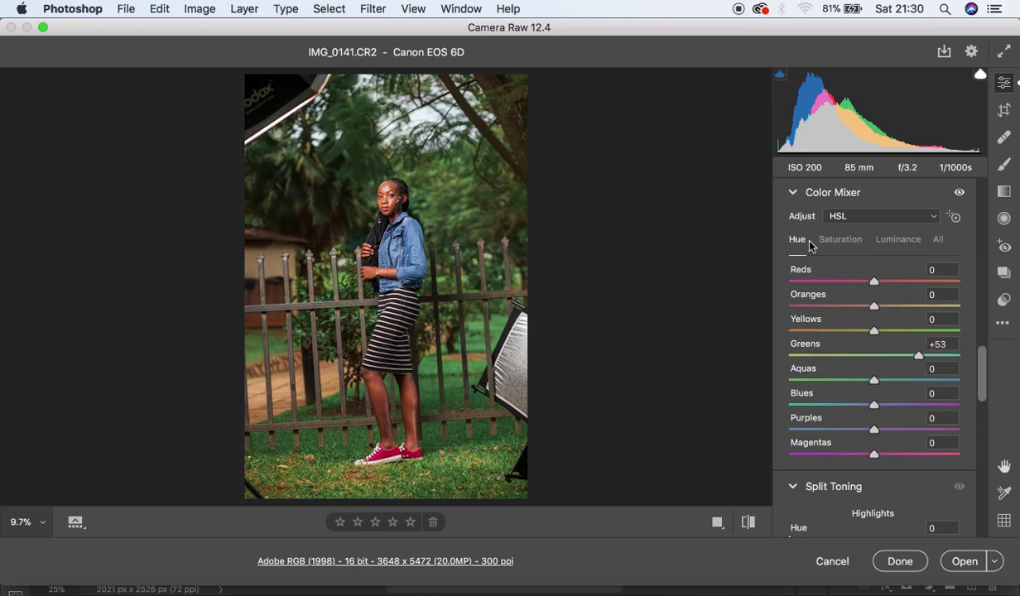
pyautogui.moveTo(873, 331)
pyautogui.mouseDown()
pyautogui.moveTo(934, 331)
pyautogui.moveTo(881, 331)
pyautogui.mouseUp()
pyautogui.moveTo(973, 331); pyautogui.dragTo(896, 340)
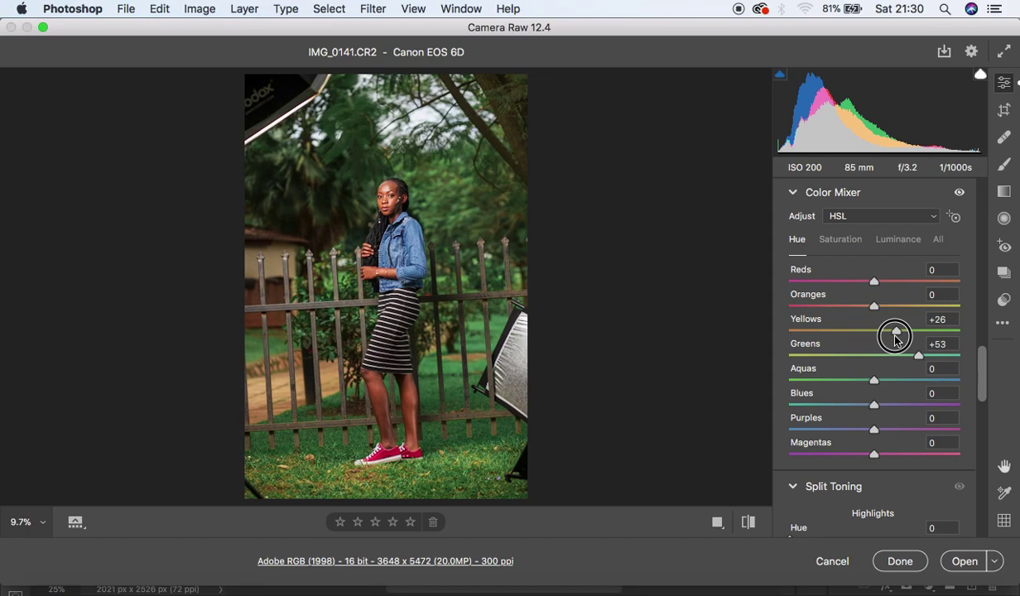
pyautogui.click(946, 320)
# Mute the foliage by setting the Greens saturation to -85 and the Yellows saturation to -40.
pyautogui.click(840, 241)
pyautogui.moveTo(814, 357); pyautogui.dragTo(801, 356)
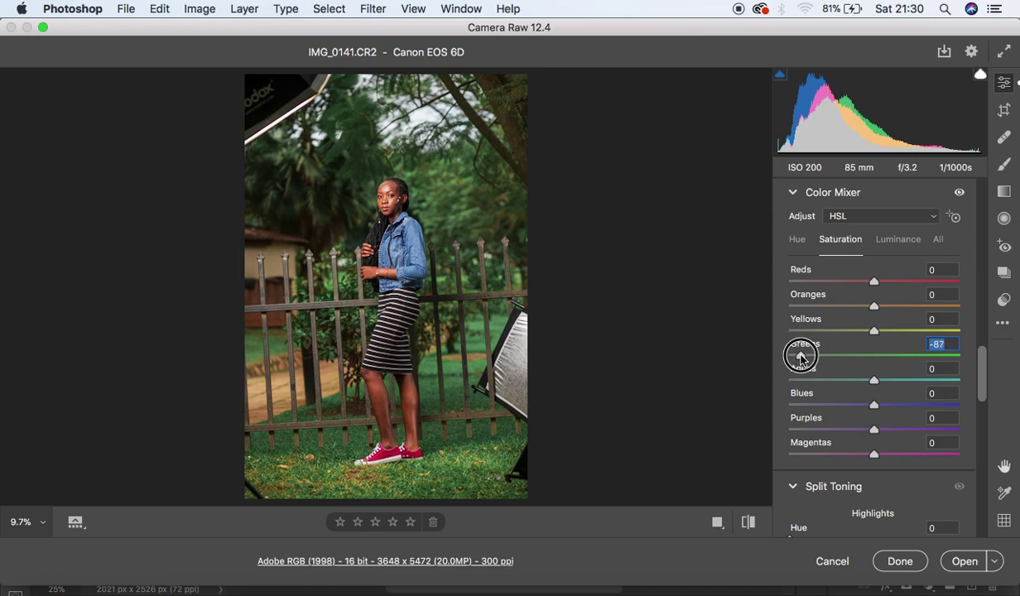
pyautogui.moveTo(801, 356); pyautogui.dragTo(803, 356)
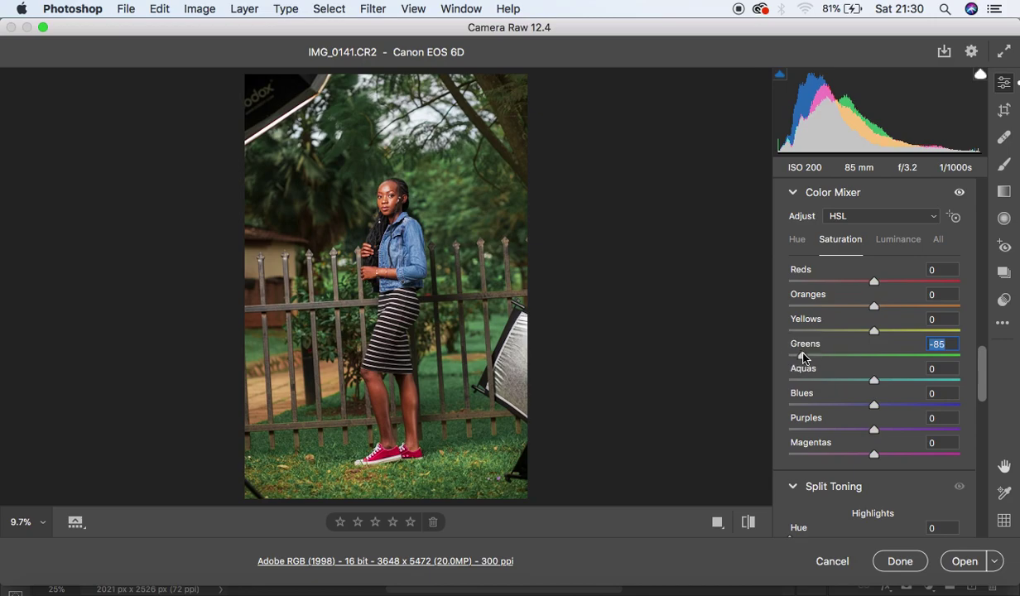
pyautogui.moveTo(877, 330); pyautogui.dragTo(848, 334)
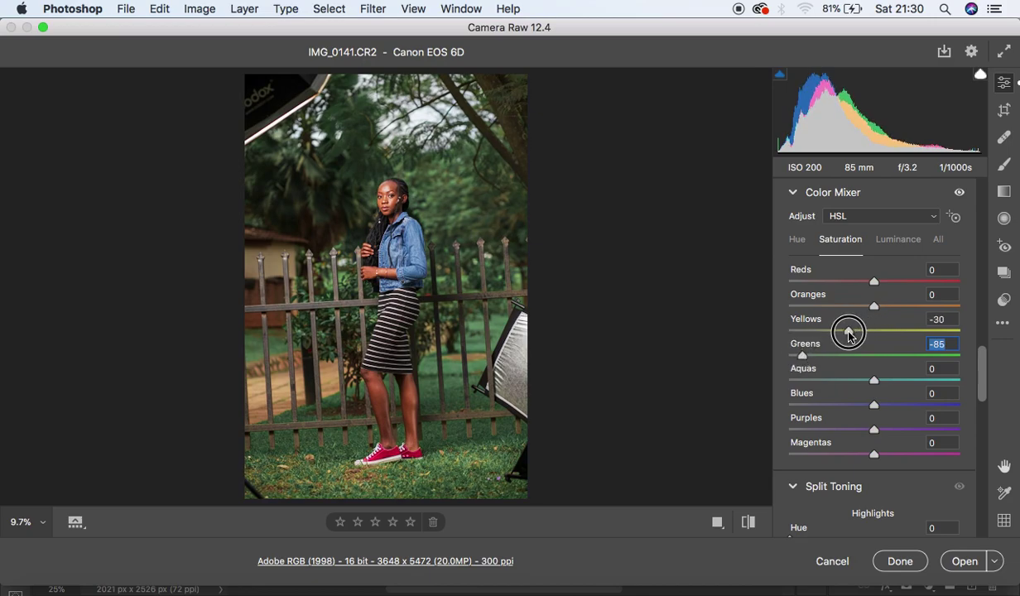
pyautogui.moveTo(849, 334); pyautogui.dragTo(844, 333)
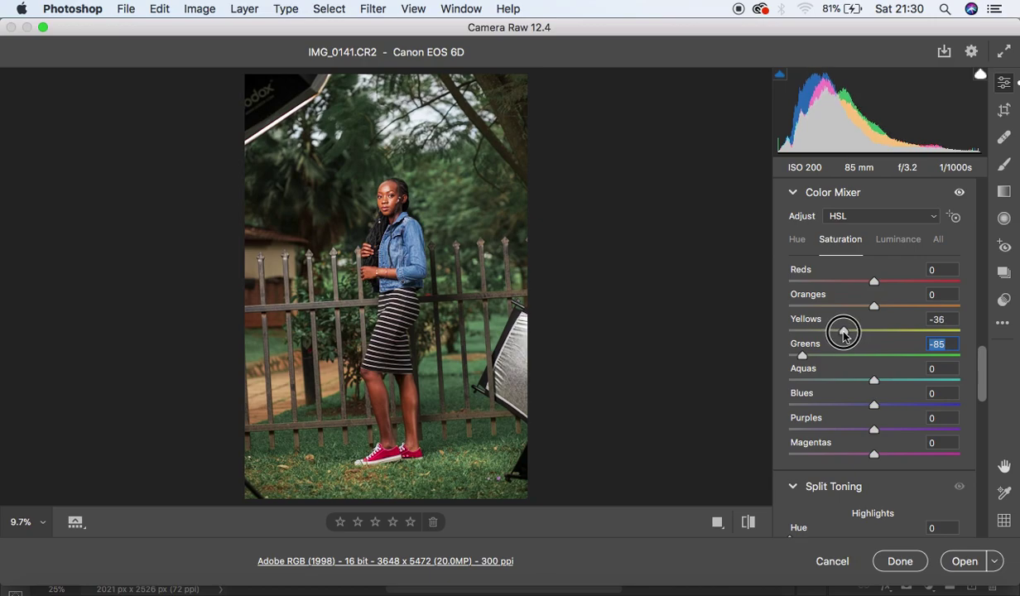
pyautogui.moveTo(843, 334); pyautogui.dragTo(840, 332)
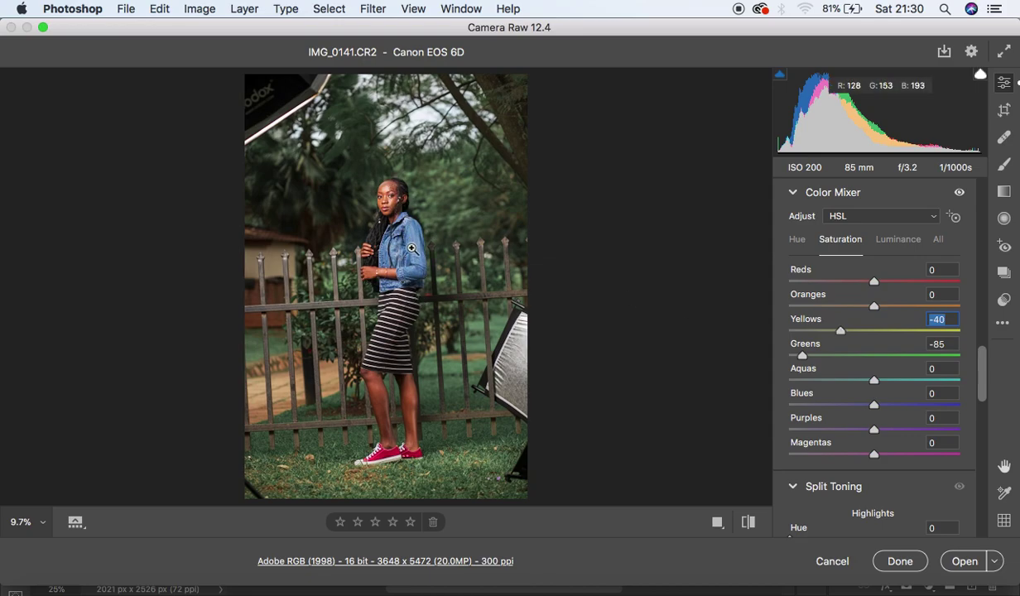
# Shift the Blues hue to -34 for the denim jacket and the Oranges hue to +3 for the skin.
pyautogui.click(796, 239)
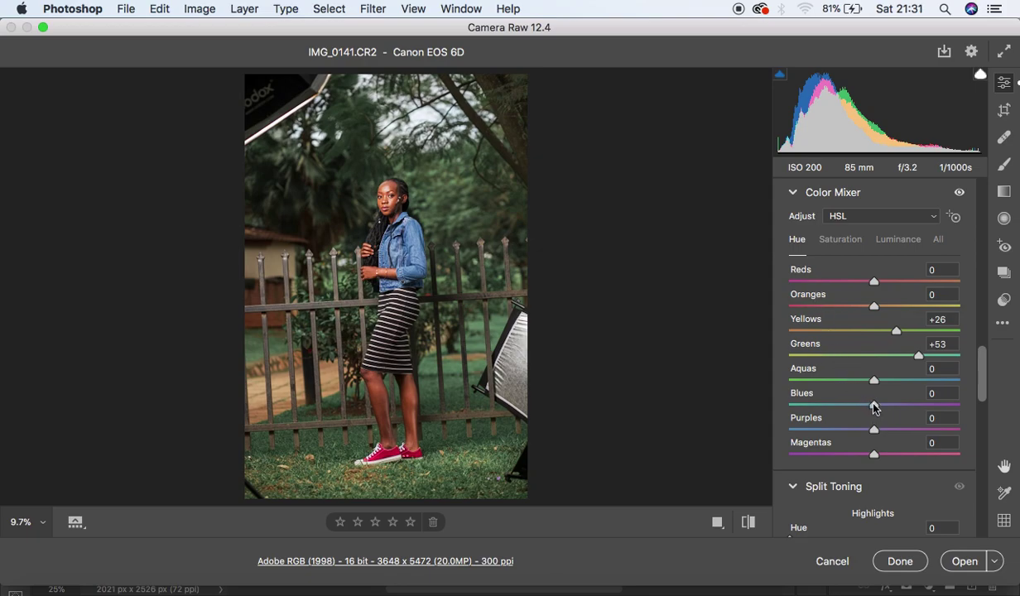
pyautogui.moveTo(874, 407); pyautogui.dragTo(844, 406)
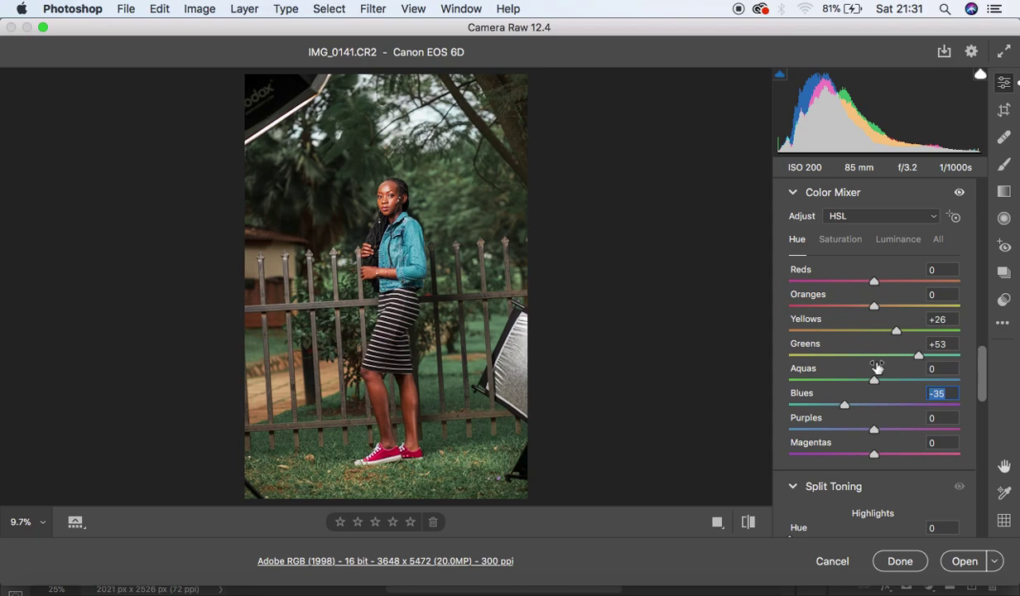
pyautogui.moveTo(845, 405); pyautogui.dragTo(847, 406)
pyautogui.moveTo(875, 309); pyautogui.dragTo(878, 308)
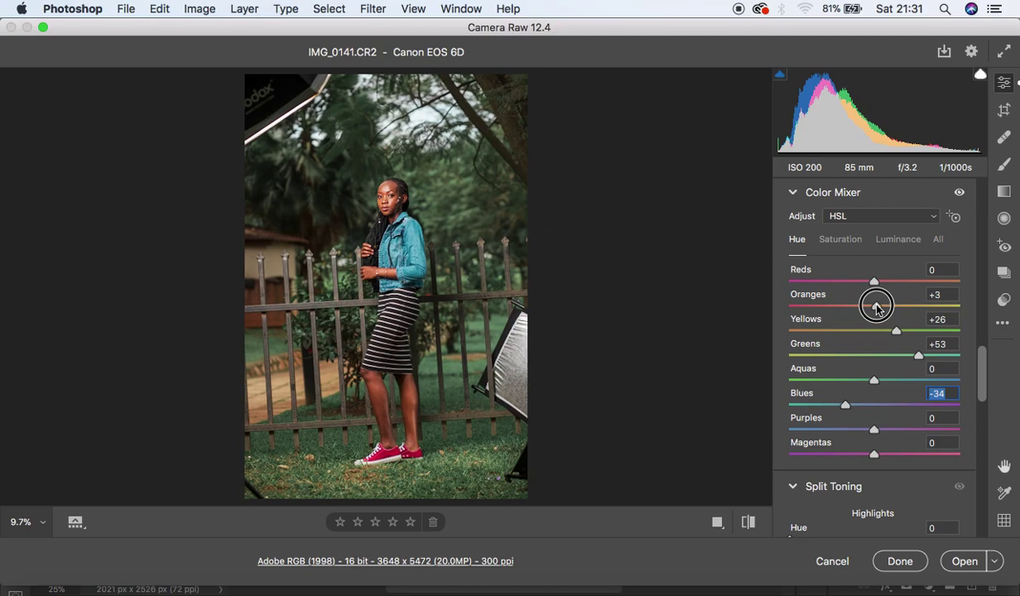
pyautogui.moveTo(878, 308); pyautogui.dragTo(877, 308)
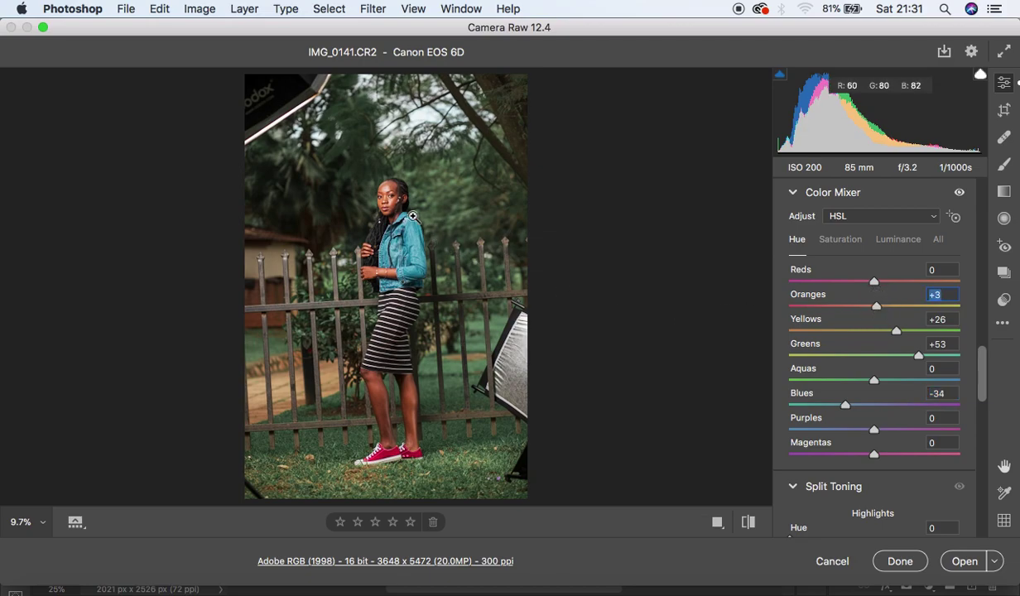
# Compare the graded portrait with its original version by switching between the before and after views.
pyautogui.click(747, 525)
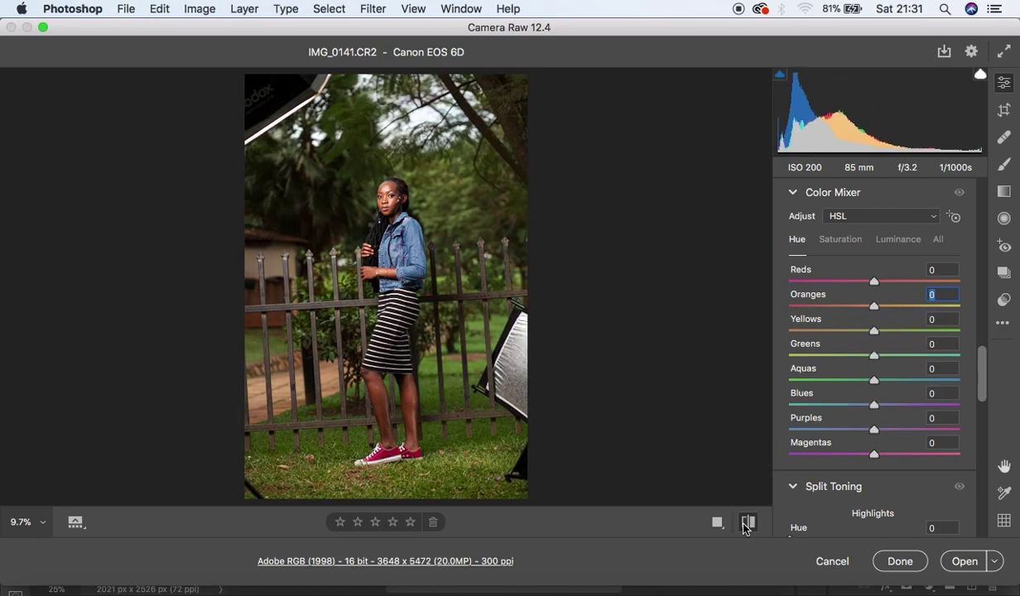
pyautogui.click(747, 525)
pyautogui.click(747, 525)
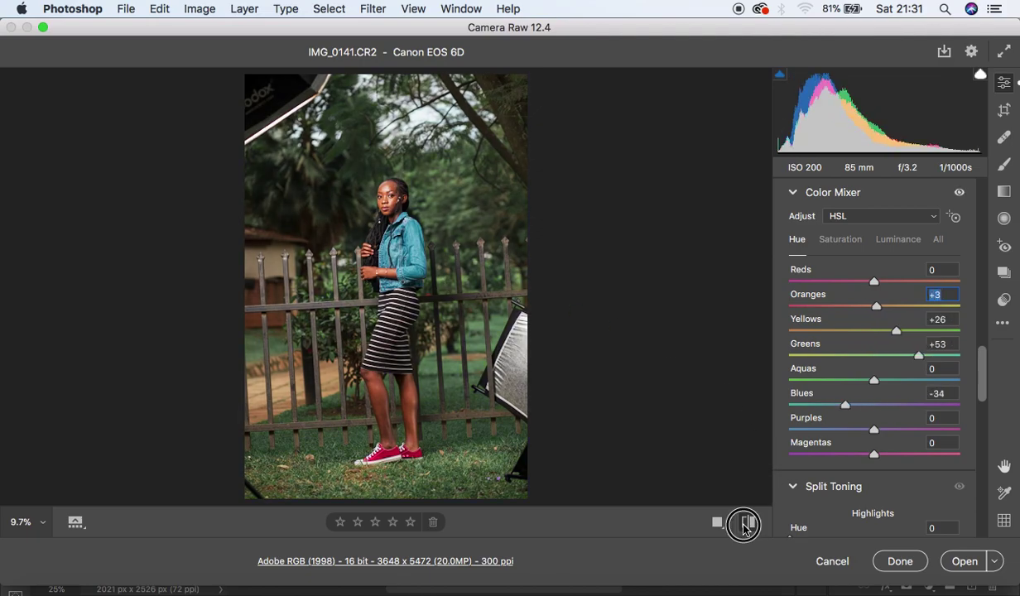
pyautogui.click(747, 525)
pyautogui.click(747, 525)
pyautogui.click(746, 525)
pyautogui.click(747, 525)
pyautogui.click(747, 525)
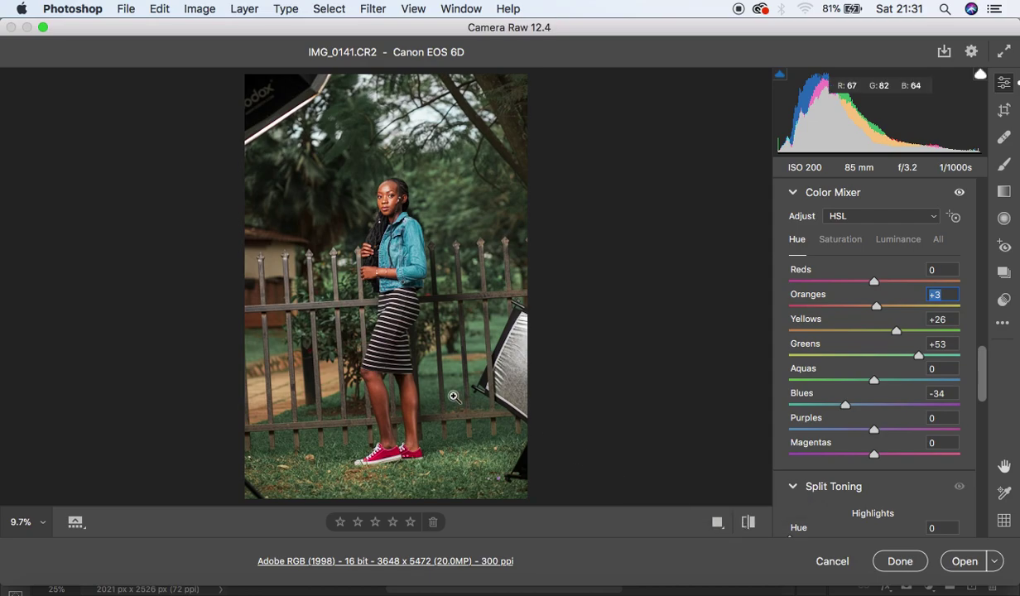
# Set up an adjustment brush for the eyes at size 3 with Temperature -28 and the Tint shifted toward magenta.
pyautogui.click(394, 197)
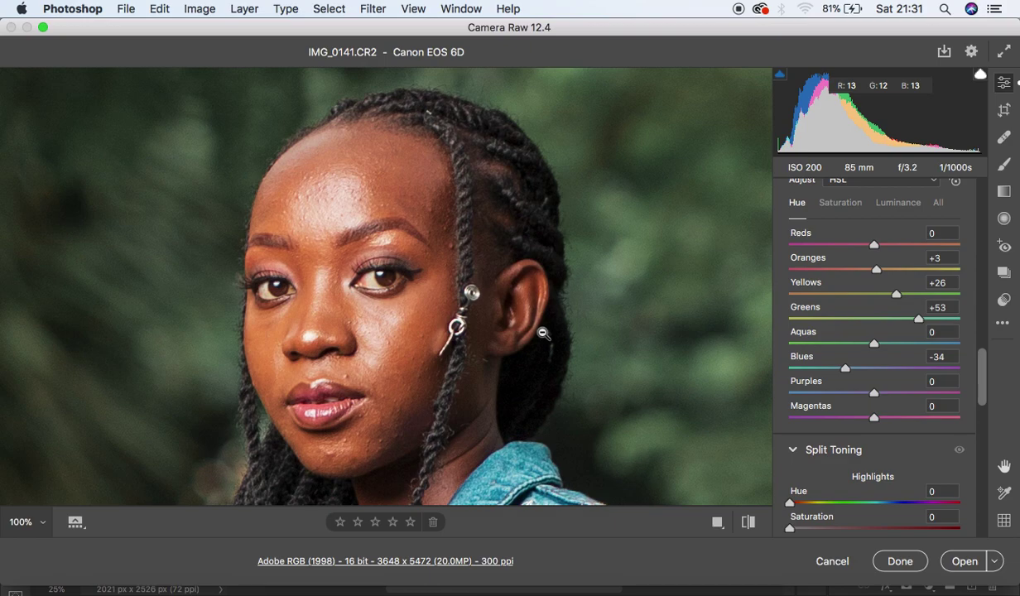
pyautogui.click(1004, 165)
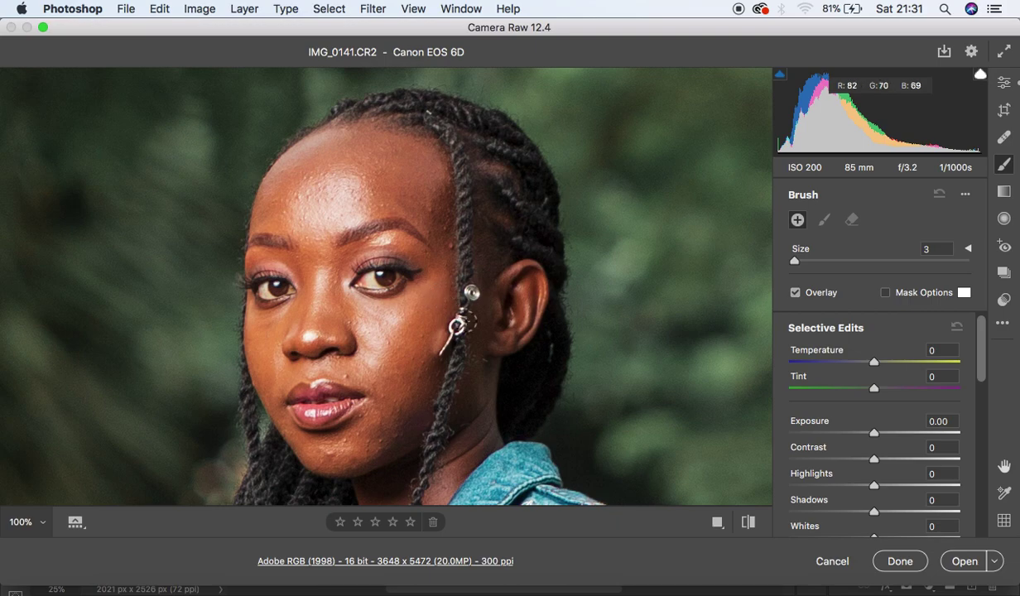
pyautogui.press('super+equal')
pyautogui.press('super+equal')
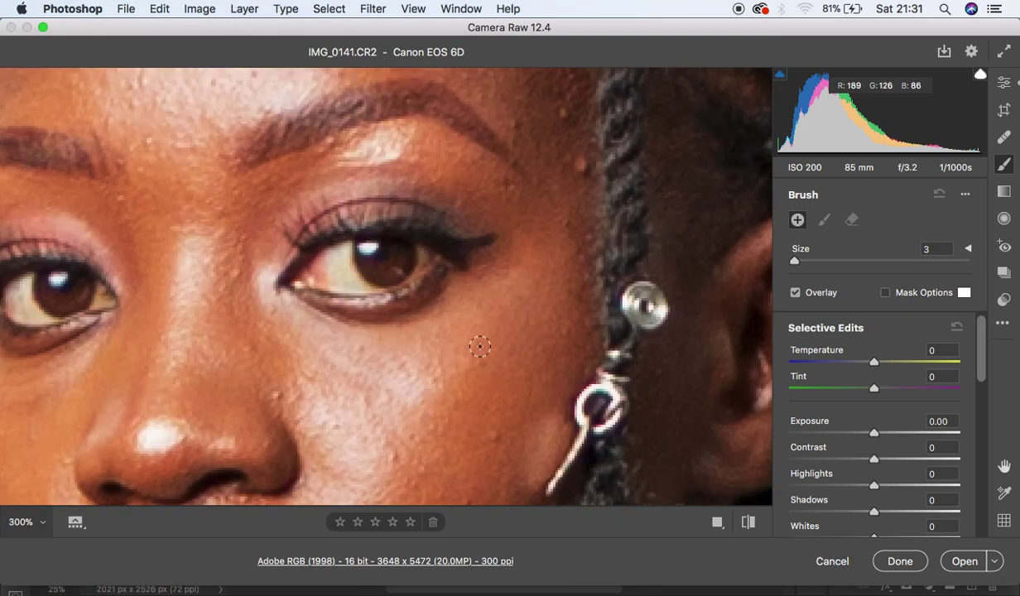
pyautogui.moveTo(337, 243); pyautogui.dragTo(532, 276)
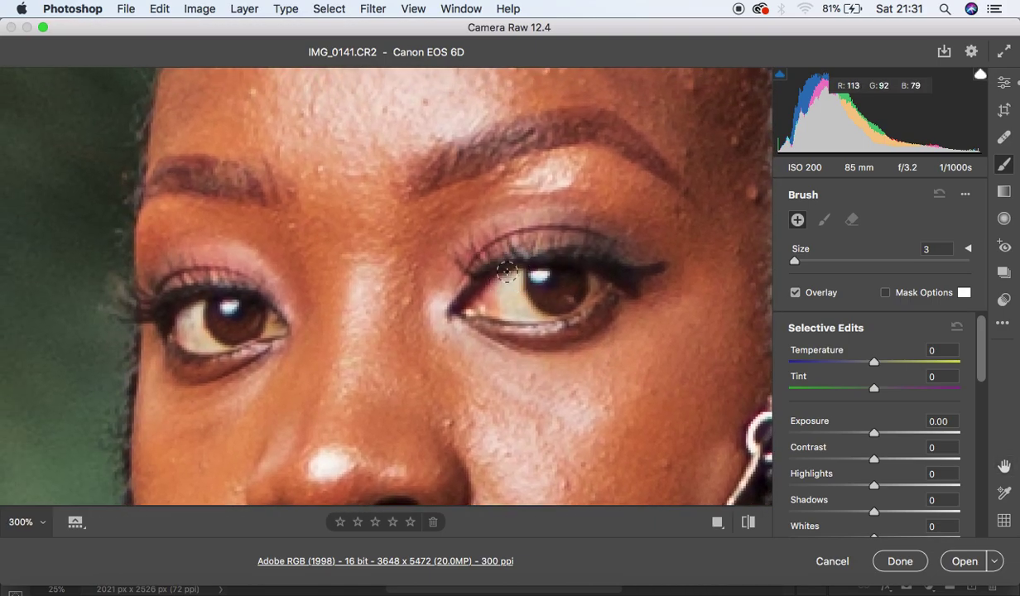
pyautogui.moveTo(513, 313)
pyautogui.mouseDown()
pyautogui.moveTo(493, 300)
pyautogui.moveTo(505, 291)
pyautogui.mouseUp()
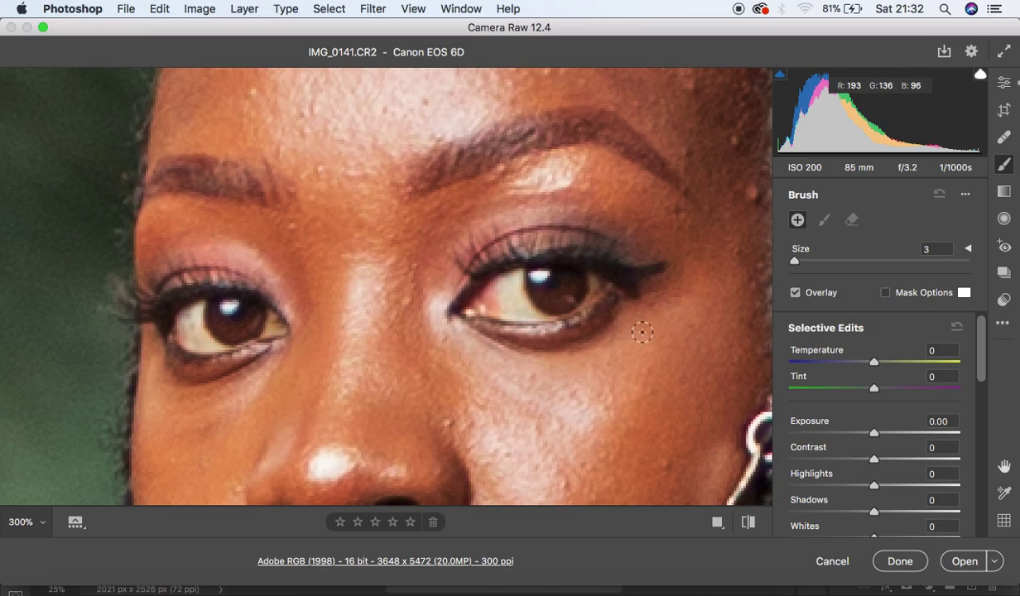
pyautogui.moveTo(876, 362); pyautogui.dragTo(851, 363)
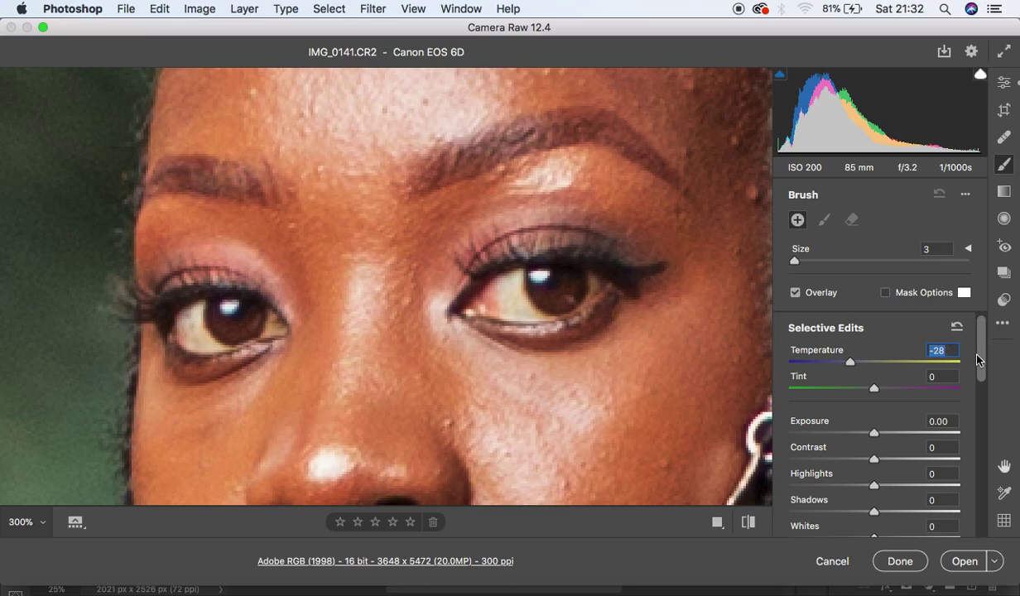
pyautogui.moveTo(875, 391); pyautogui.dragTo(928, 388)
# Set the adjustment brush's Saturation to -70 to take the yellow out of the eye whites.
pyautogui.moveTo(984, 369); pyautogui.dragTo(982, 391)
pyautogui.click(875, 407)
pyautogui.moveTo(876, 408); pyautogui.dragTo(877, 408)
pyautogui.moveTo(876, 460); pyautogui.dragTo(879, 460)
pyautogui.moveTo(984, 397); pyautogui.dragTo(991, 472)
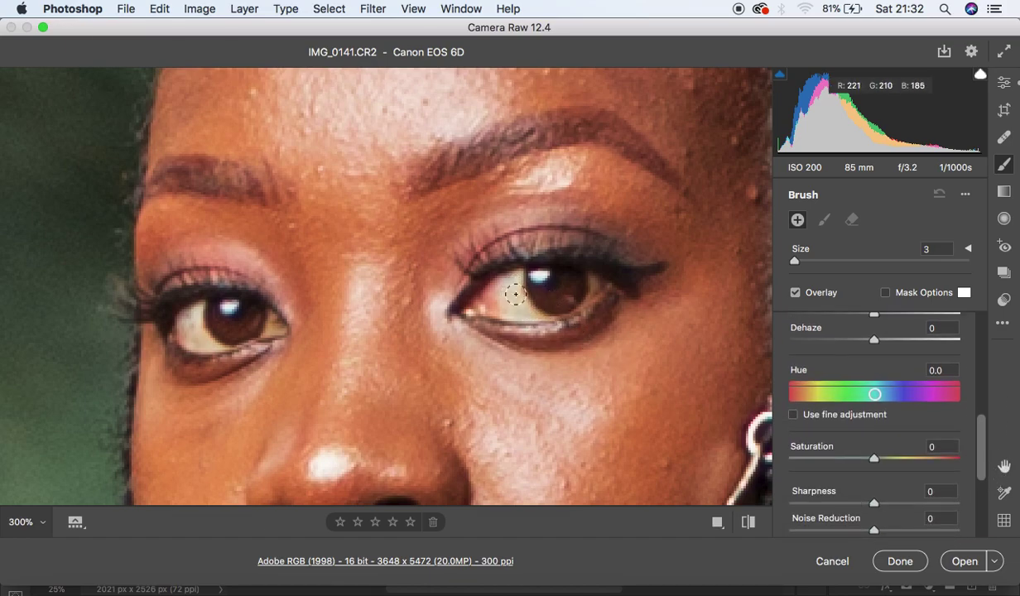
pyautogui.moveTo(876, 461); pyautogui.dragTo(814, 458)
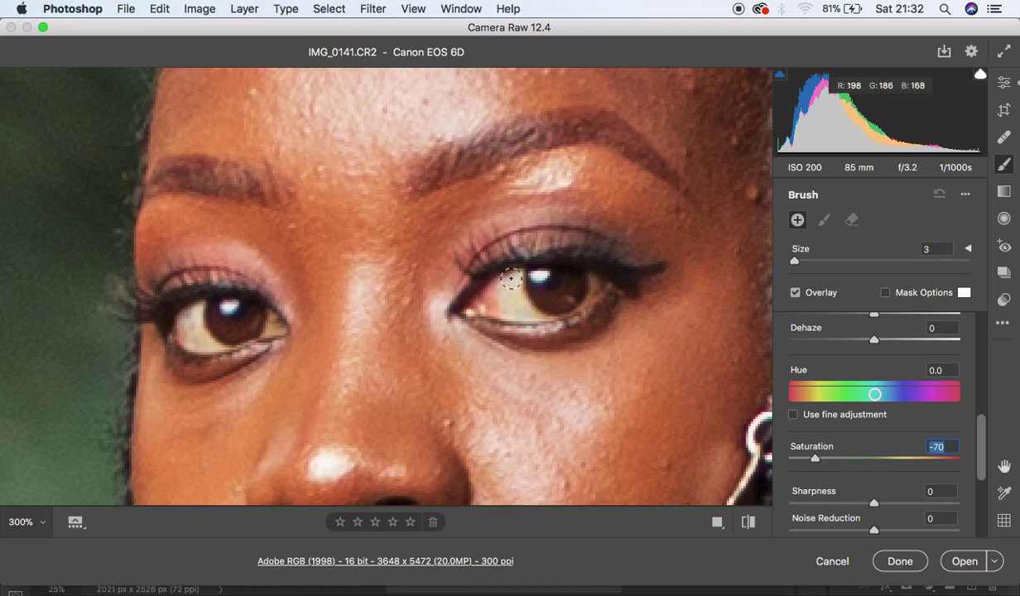
# Paint the brush adjustment over the whites of both eyes, covering both sides of the irises.
pyautogui.moveTo(520, 280)
pyautogui.mouseDown()
pyautogui.moveTo(536, 307)
pyautogui.moveTo(516, 304)
pyautogui.moveTo(510, 282)
pyautogui.moveTo(502, 296)
pyautogui.moveTo(539, 317)
pyautogui.moveTo(506, 286)
pyautogui.moveTo(549, 316)
pyautogui.moveTo(592, 296)
pyautogui.moveTo(592, 276)
pyautogui.moveTo(580, 299)
pyautogui.moveTo(545, 317)
pyautogui.moveTo(517, 296)
pyautogui.mouseUp()
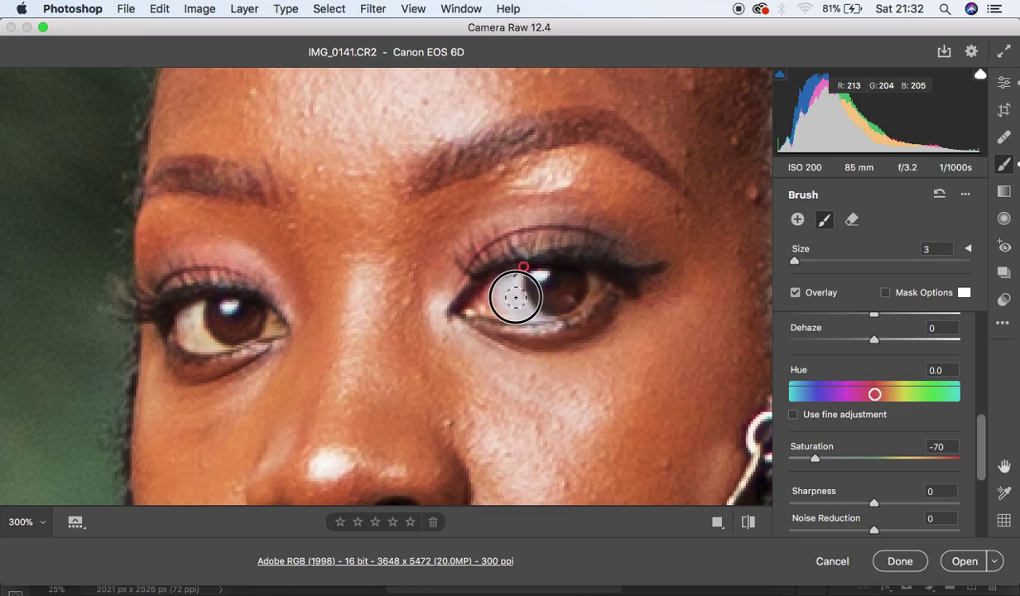
pyautogui.moveTo(201, 310)
pyautogui.mouseDown()
pyautogui.moveTo(210, 341)
pyautogui.moveTo(185, 310)
pyautogui.moveTo(204, 337)
pyautogui.moveTo(214, 339)
pyautogui.moveTo(200, 308)
pyautogui.moveTo(197, 318)
pyautogui.moveTo(242, 329)
pyautogui.moveTo(266, 321)
pyautogui.moveTo(212, 344)
pyautogui.moveTo(185, 330)
pyautogui.moveTo(198, 308)
pyautogui.moveTo(264, 330)
pyautogui.moveTo(267, 319)
pyautogui.moveTo(219, 343)
pyautogui.moveTo(188, 321)
pyautogui.mouseUp()
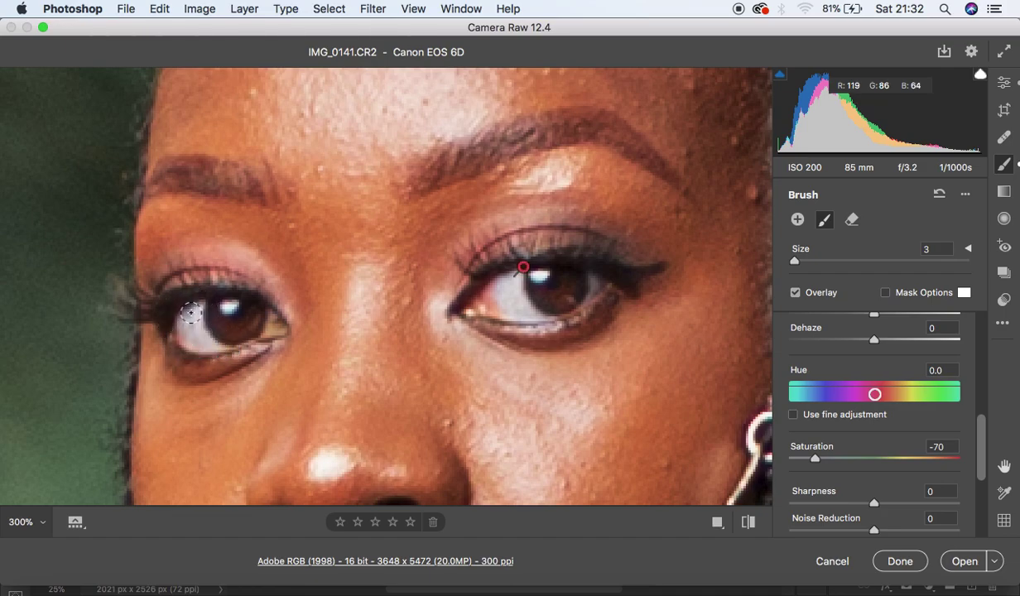
pyautogui.moveTo(478, 300)
pyautogui.mouseDown()
pyautogui.moveTo(571, 299)
pyautogui.moveTo(587, 282)
pyautogui.mouseUp()
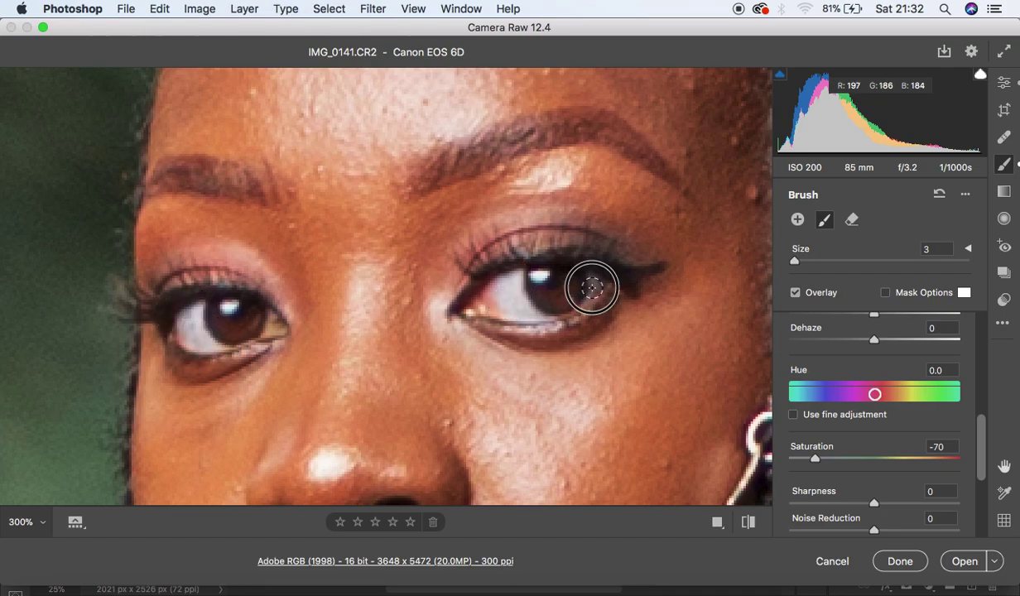
pyautogui.moveTo(225, 333); pyautogui.dragTo(192, 333)
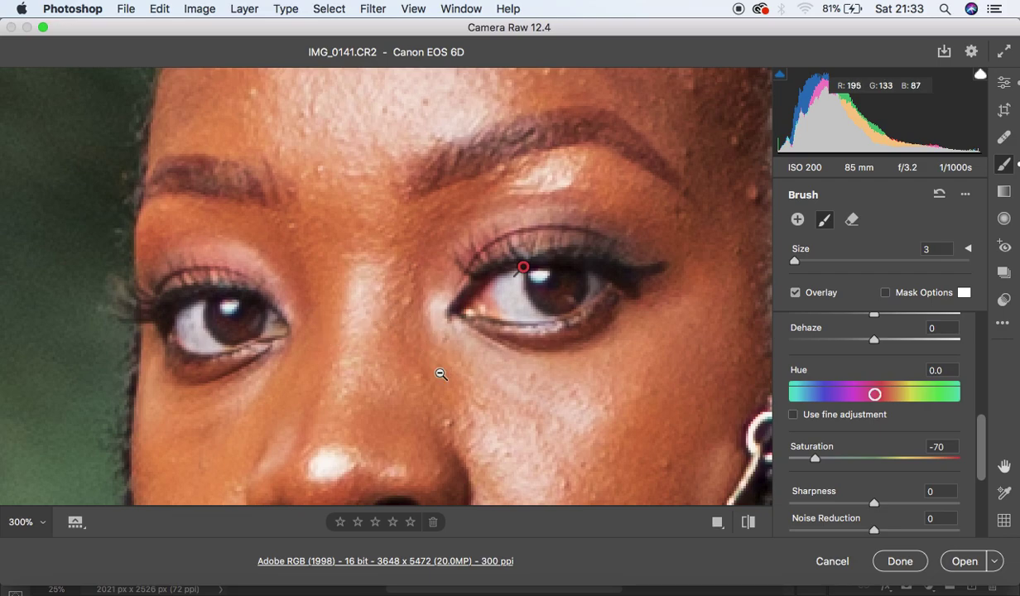
pyautogui.keyDown('alt'); pyautogui.click(441, 375); pyautogui.keyUp('alt')
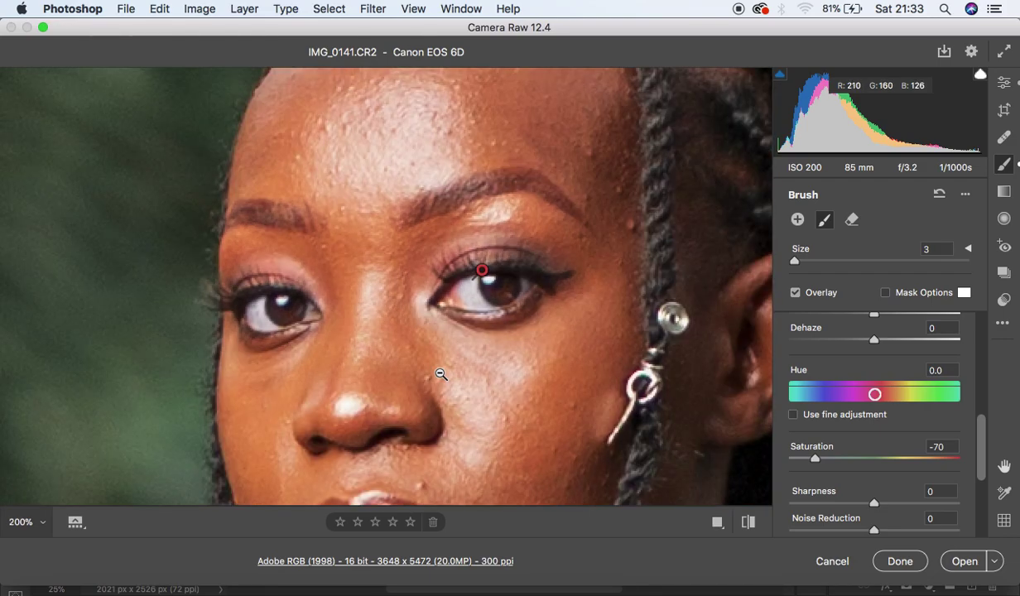
pyautogui.keyDown('alt'); pyautogui.click(441, 374); pyautogui.keyUp('alt')
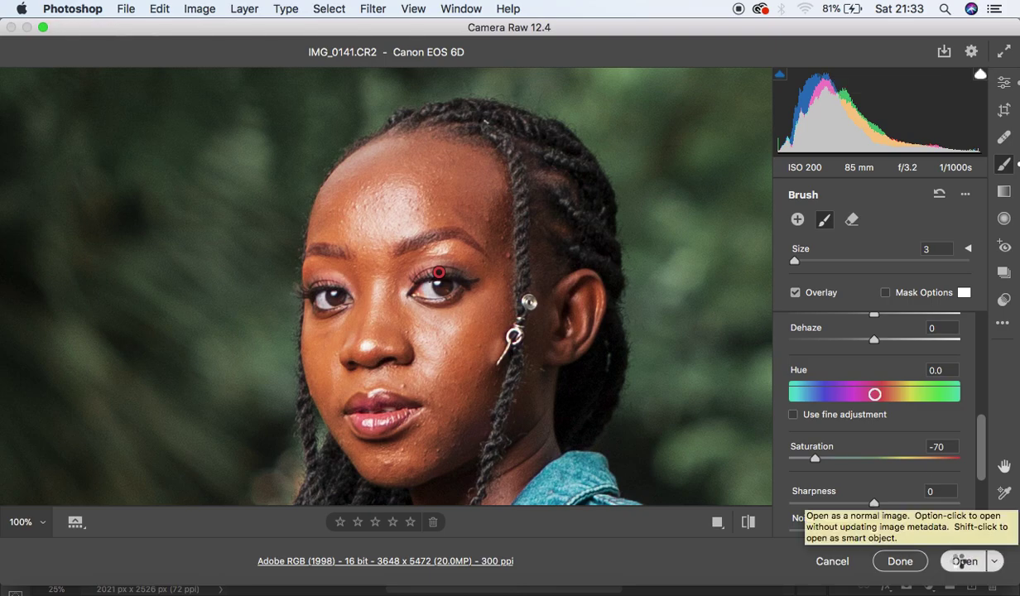
# Open the developed raw image in the main Photoshop workspace and inspect it at several magnifications.
pyautogui.click(961, 561)
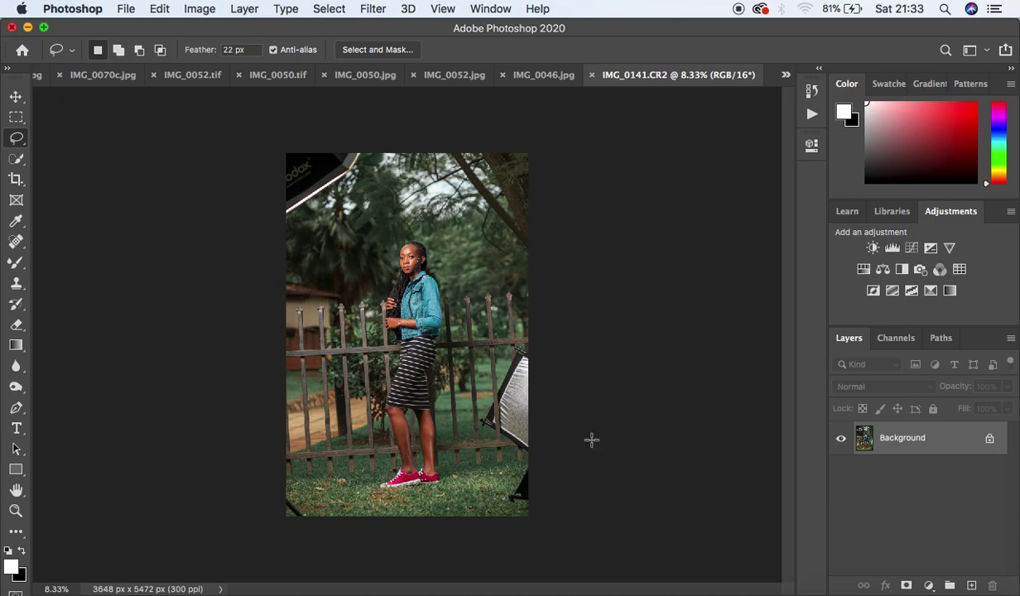
pyautogui.press('super+equal')
pyautogui.press('super+equal')
pyautogui.press('super+equal')
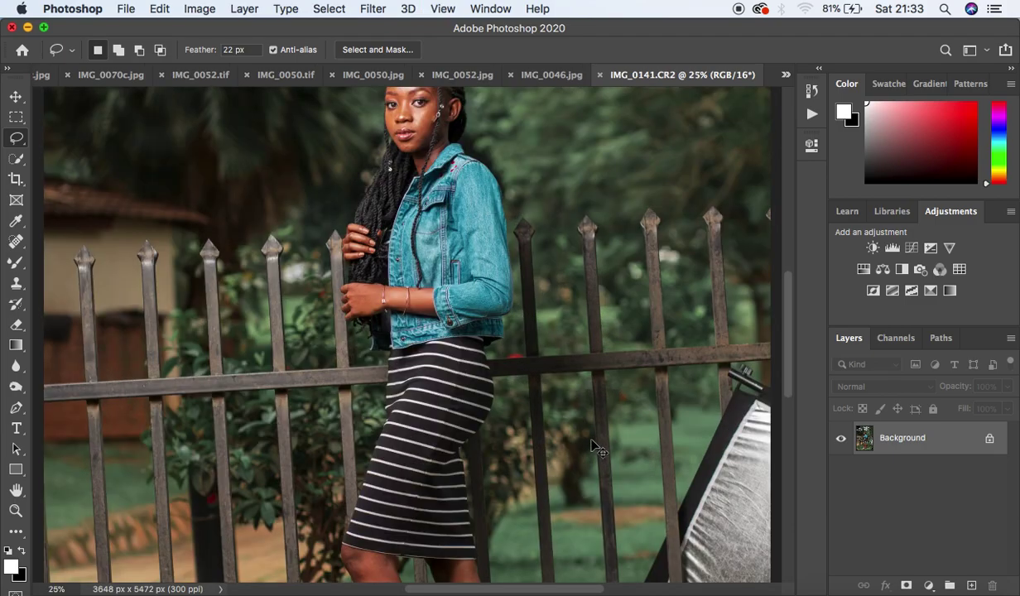
pyautogui.press('super+equal')
pyautogui.press('super+equal')
pyautogui.press('super+minus')
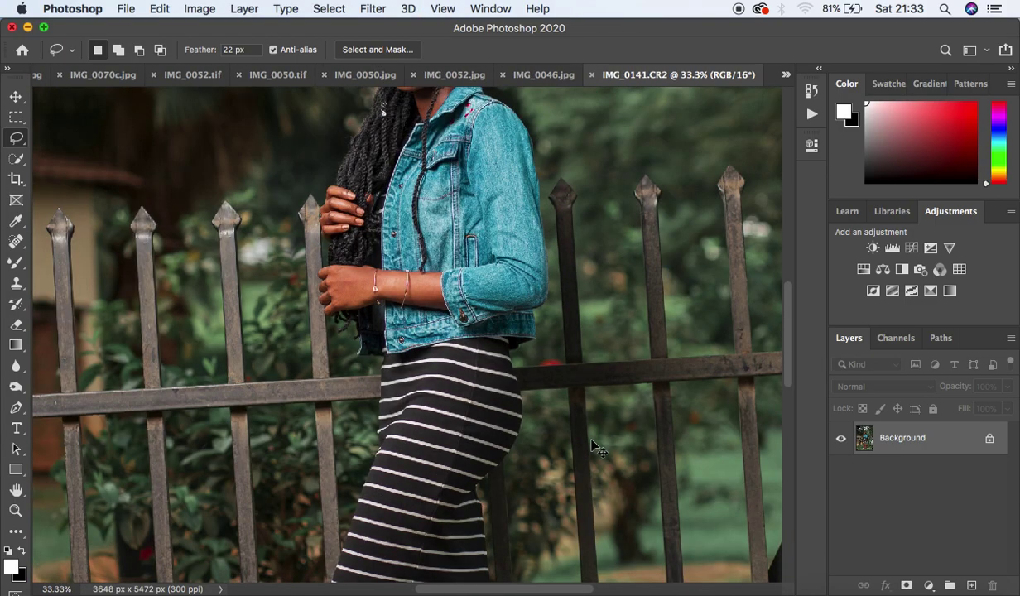
pyautogui.press('super+minus')
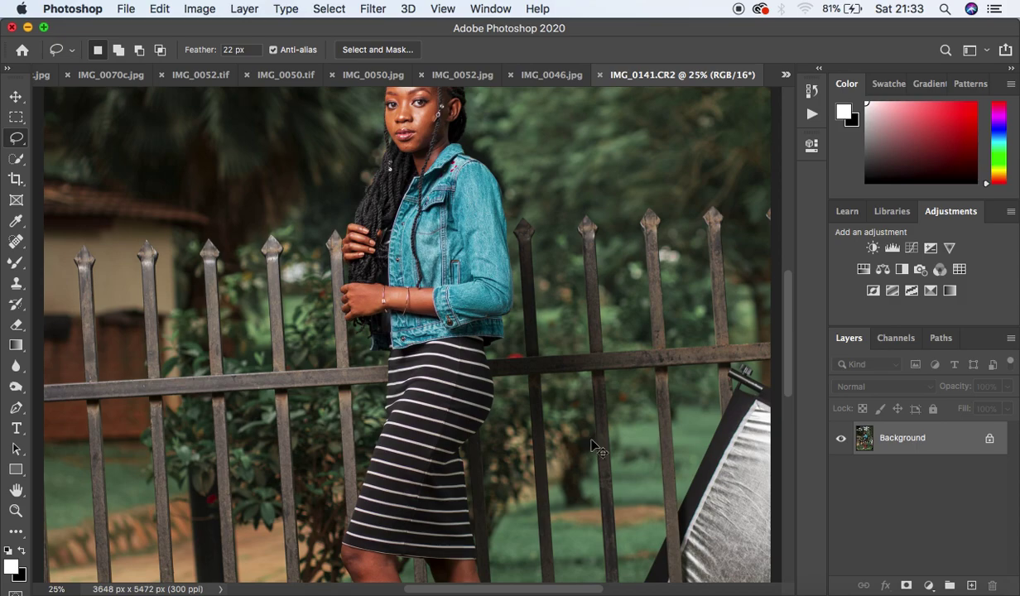
pyautogui.press('super+minus')
pyautogui.press('super+minus')
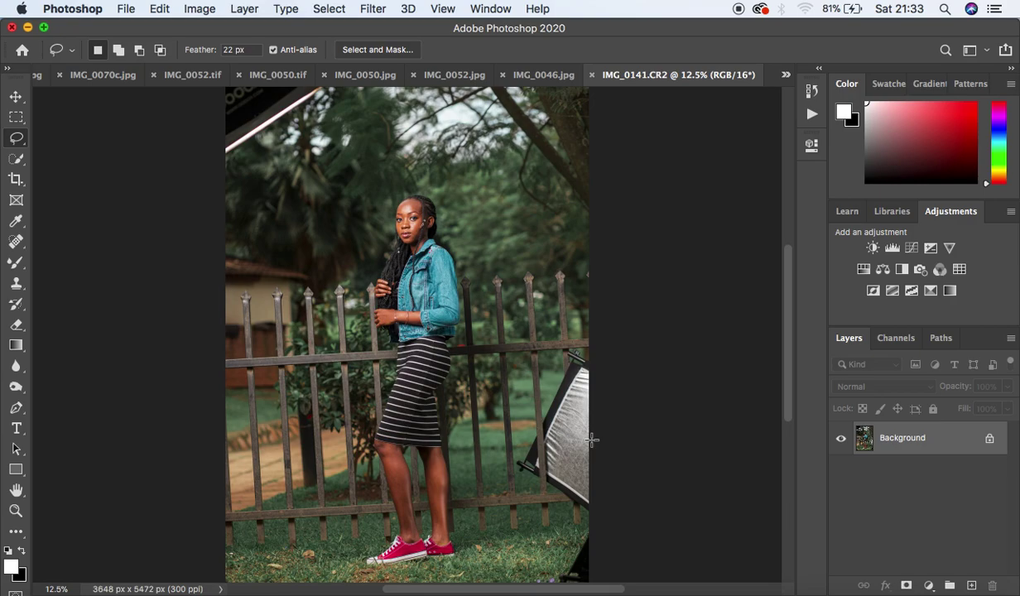
# Rotate the photo slightly to level the fence and crop it to 4:5 around the model, about 3297 x 4121 px.
pyautogui.click(16, 180)
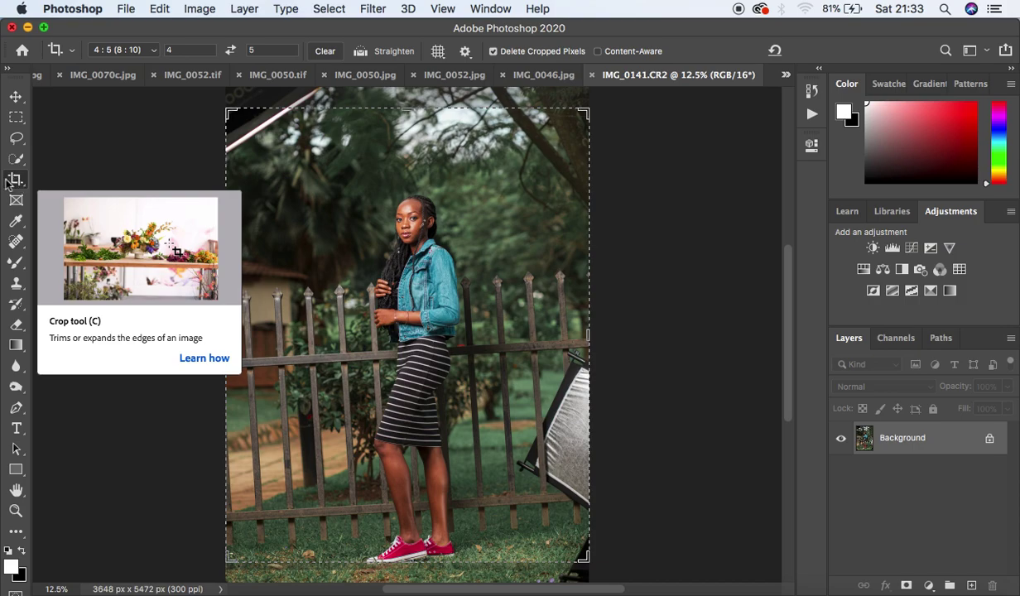
pyautogui.moveTo(660, 448); pyautogui.dragTo(640, 471)
pyautogui.moveTo(439, 380); pyautogui.dragTo(443, 365)
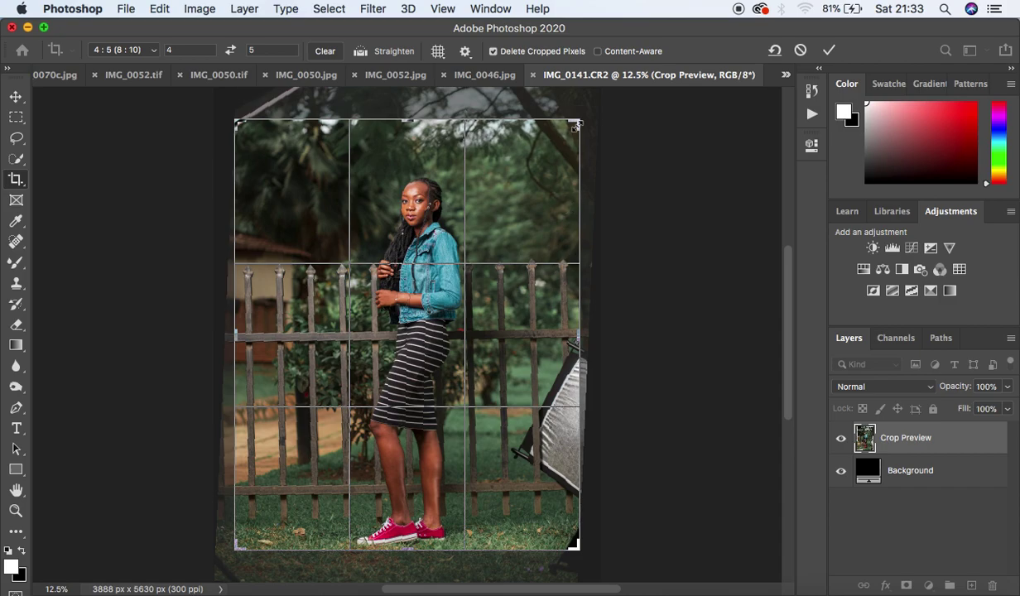
pyautogui.moveTo(575, 122); pyautogui.dragTo(566, 132)
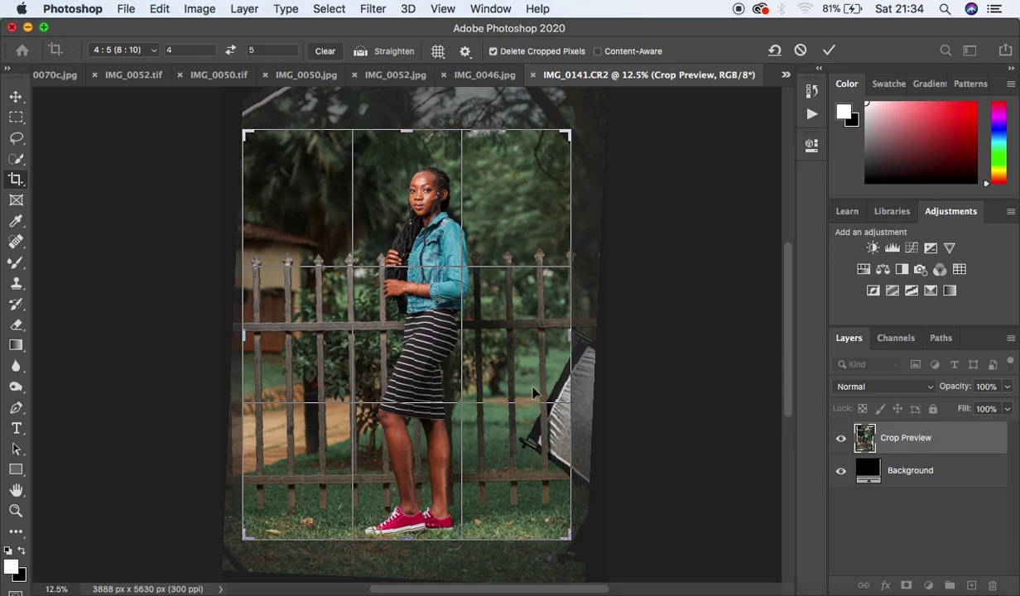
pyautogui.moveTo(625, 457); pyautogui.dragTo(630, 473)
pyautogui.moveTo(477, 427)
pyautogui.mouseDown()
pyautogui.moveTo(473, 418)
pyautogui.moveTo(478, 427)
pyautogui.mouseUp()
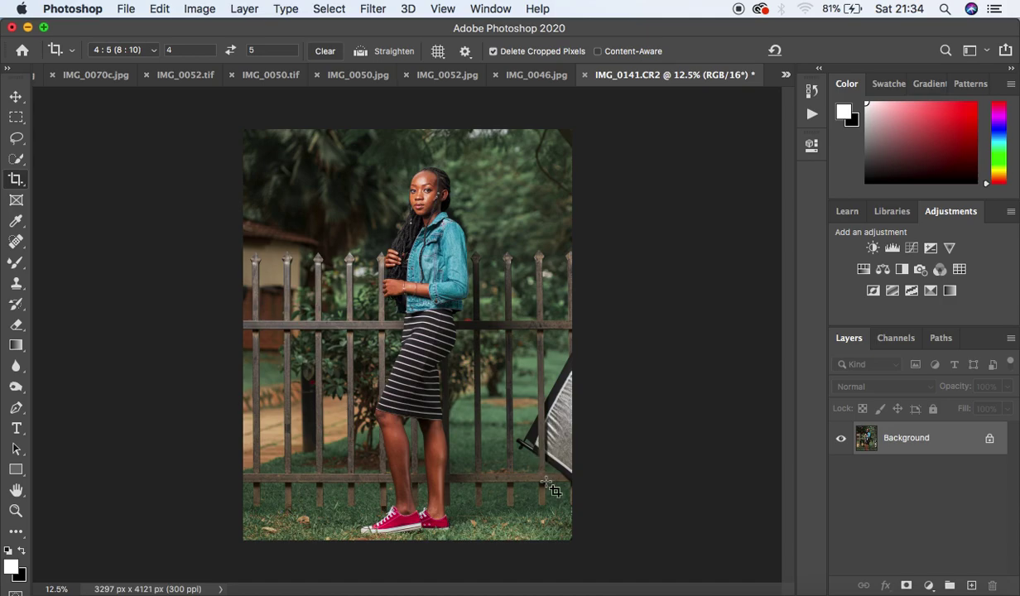
# Duplicate the Background layer for retouching.
pyautogui.click(16, 408)
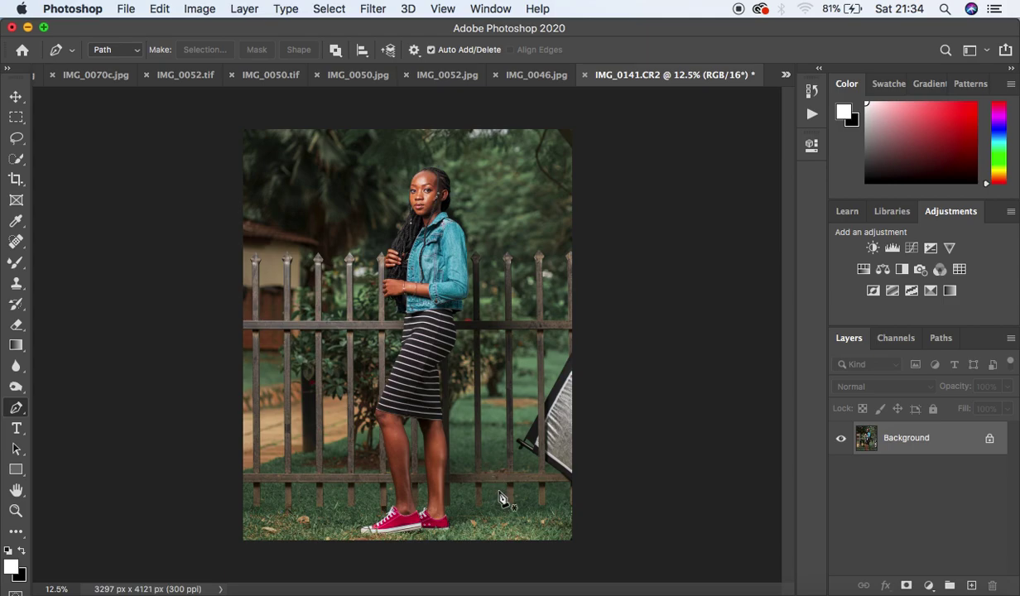
pyautogui.press('super+equal')
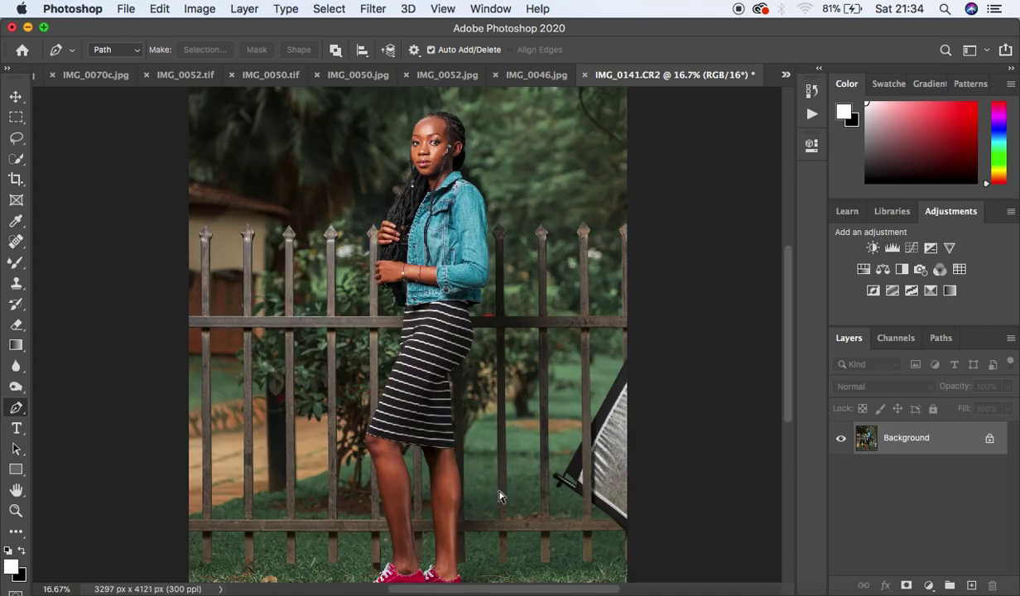
pyautogui.hotkey('ctrl', 'j')
# Outline the softbox corner between the two fence bars on the duplicate layer with the Patch tool.
pyautogui.moveTo(787, 349); pyautogui.dragTo(786, 377)
pyautogui.press('super+plus')
pyautogui.press('super+plus')
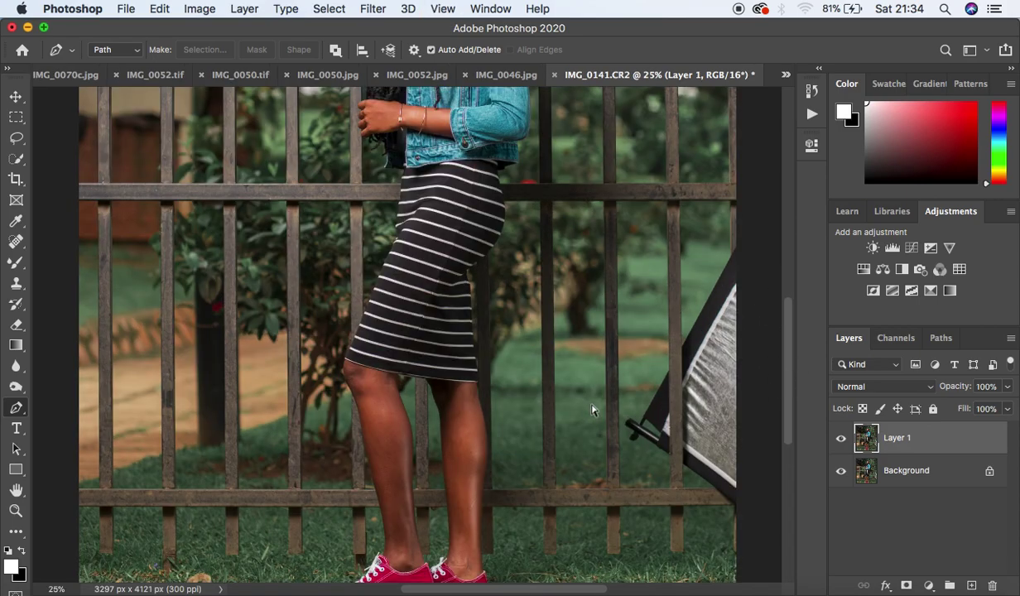
pyautogui.moveTo(699, 356); pyautogui.dragTo(546, 326)
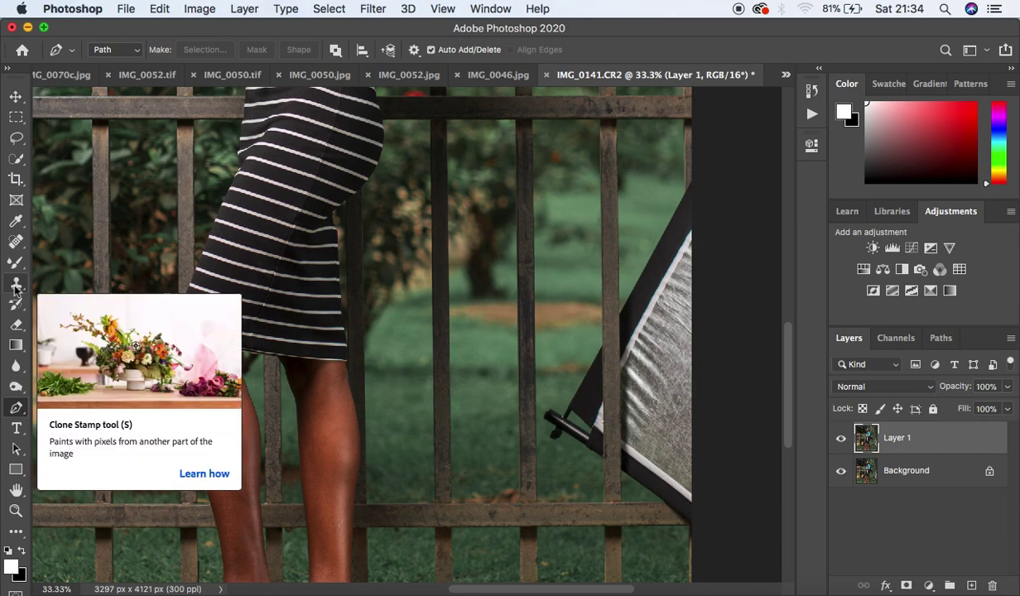
pyautogui.click(14, 243)
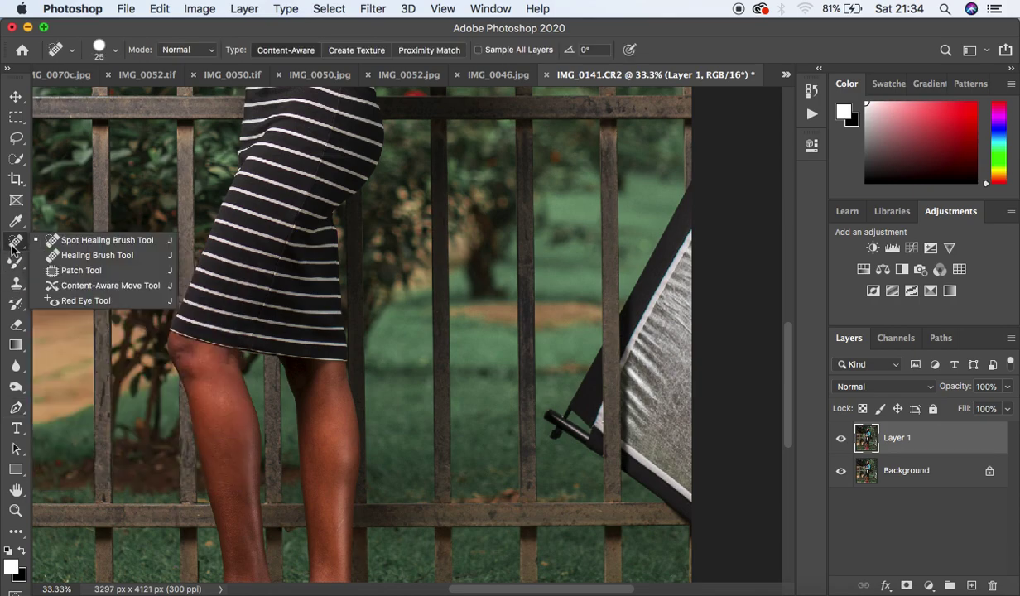
pyautogui.click(81, 271)
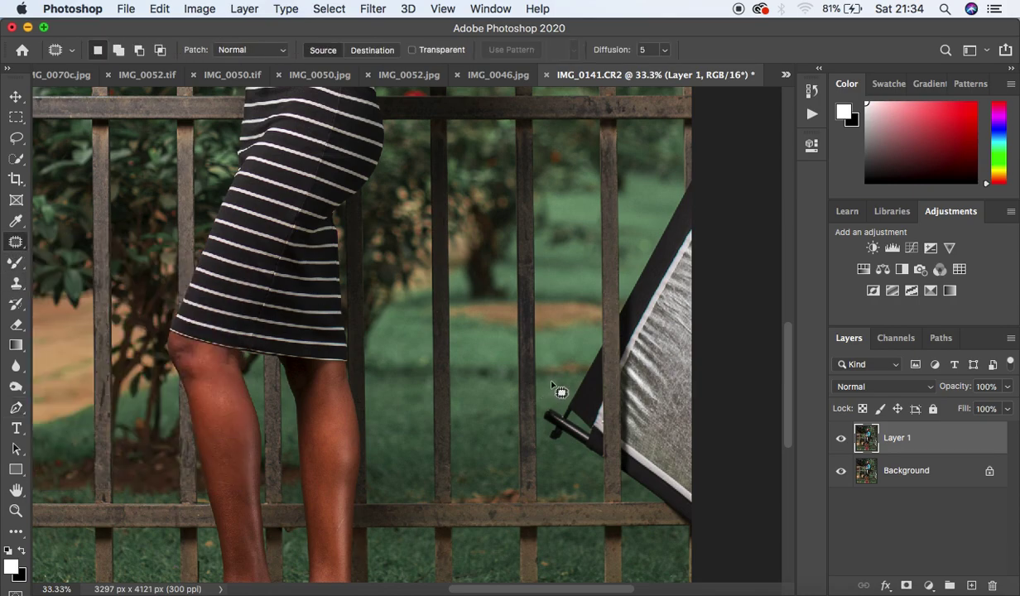
pyautogui.moveTo(548, 392)
pyautogui.mouseDown()
pyautogui.moveTo(551, 432)
pyautogui.moveTo(582, 469)
pyautogui.moveTo(590, 465)
pyautogui.moveTo(601, 440)
pyautogui.moveTo(601, 340)
pyautogui.moveTo(548, 386)
pyautogui.mouseUp()
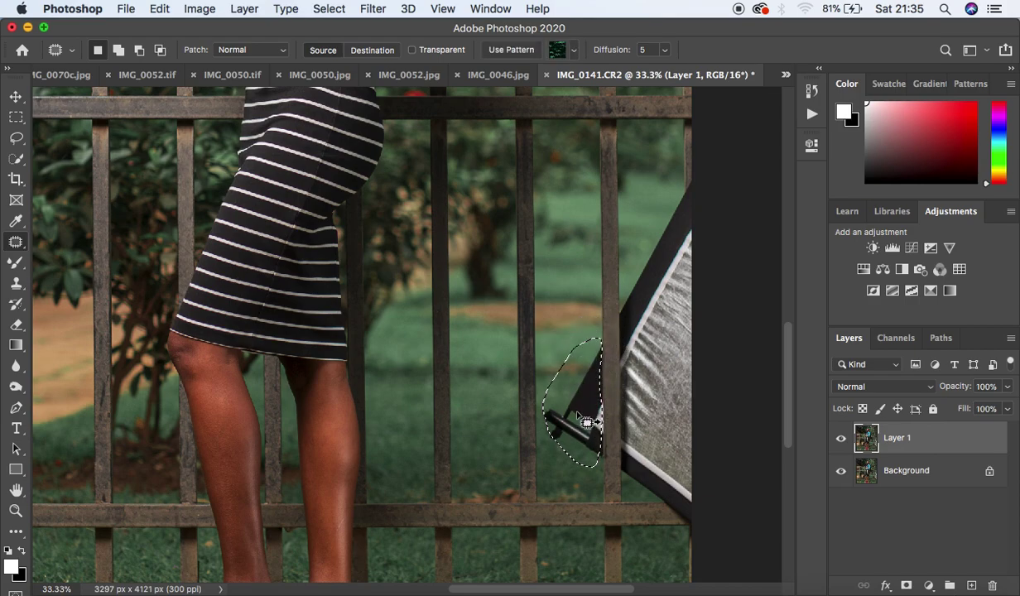
# Try to patch the outlined softbox corner with the background from directly above it.
pyautogui.moveTo(579, 418); pyautogui.dragTo(584, 295)
pyautogui.hotkey('ctrl', 'd')
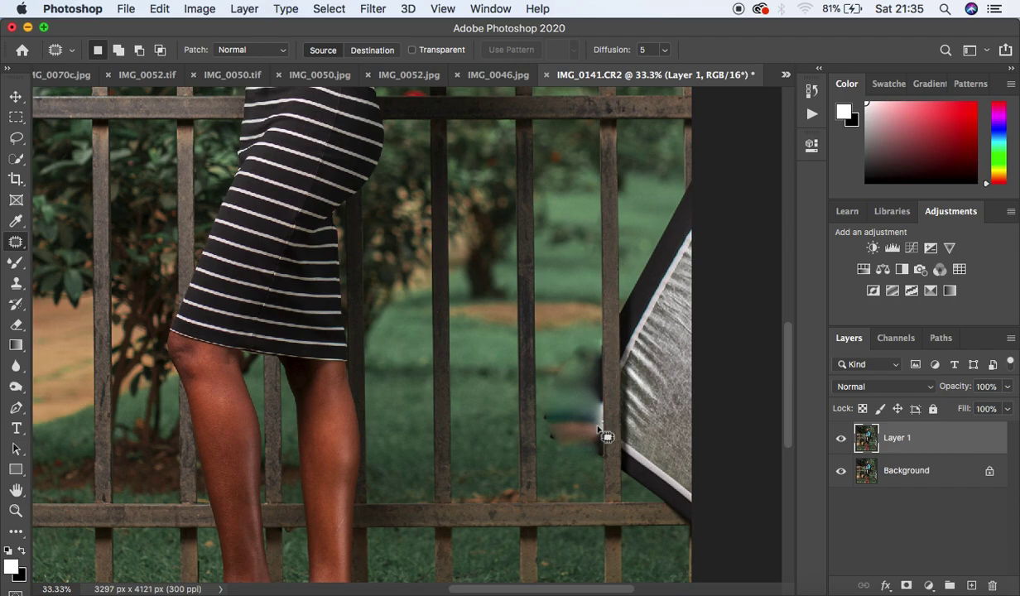
pyautogui.moveTo(602, 434)
pyautogui.mouseDown()
pyautogui.moveTo(579, 340)
pyautogui.moveTo(600, 431)
pyautogui.mouseUp()
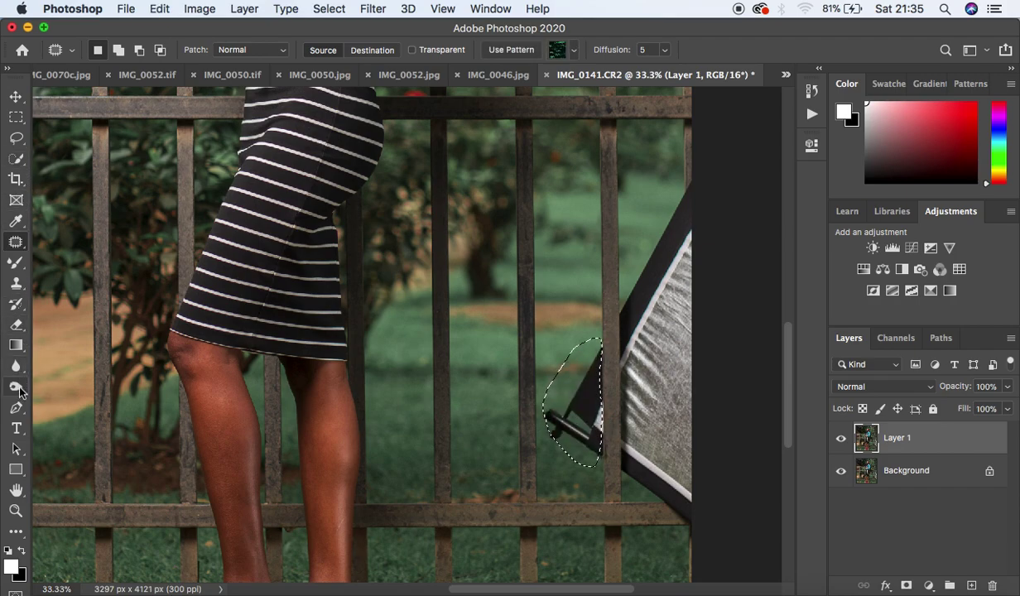
# Clear the old selection, outline the softbox corner between the fence bars with a Pen path, and make it a selection with 2 px feather.
pyautogui.click(16, 405)
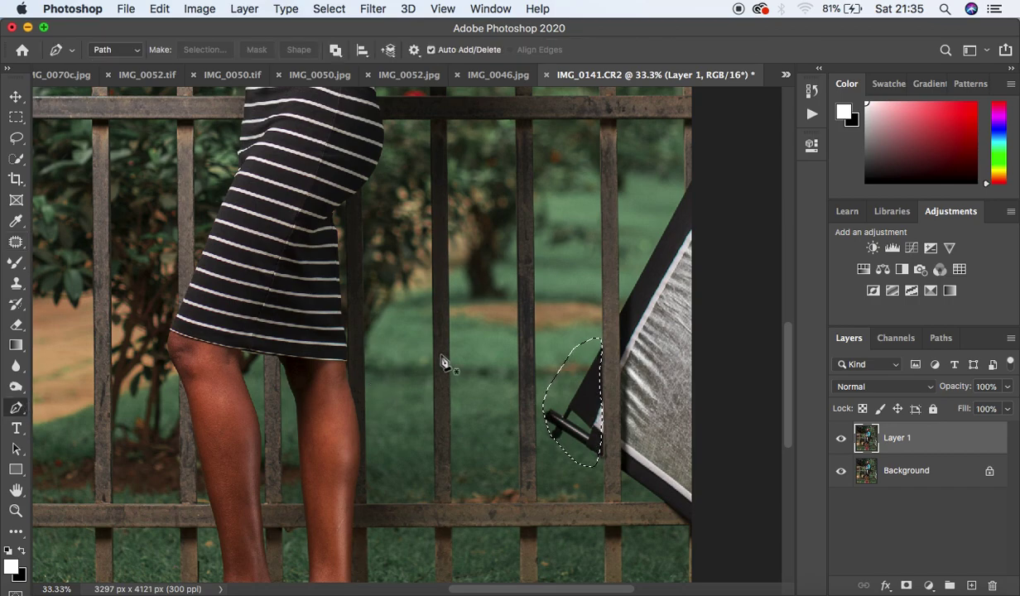
pyautogui.hotkey('ctrl', 'd')
pyautogui.click(542, 404)
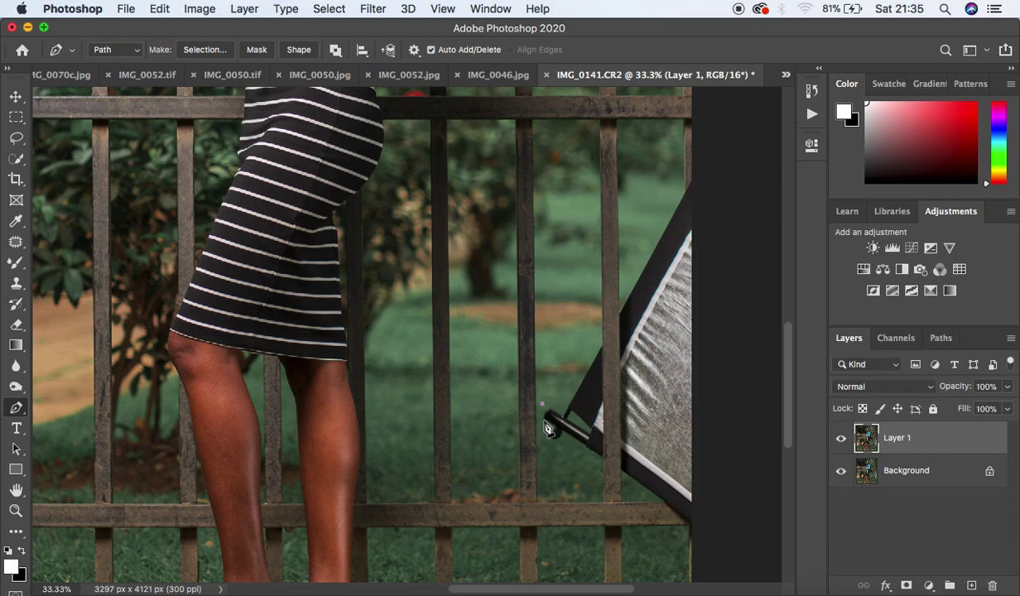
pyautogui.click(567, 454)
pyautogui.click(604, 445)
pyautogui.click(603, 346)
pyautogui.rightClick(573, 397)
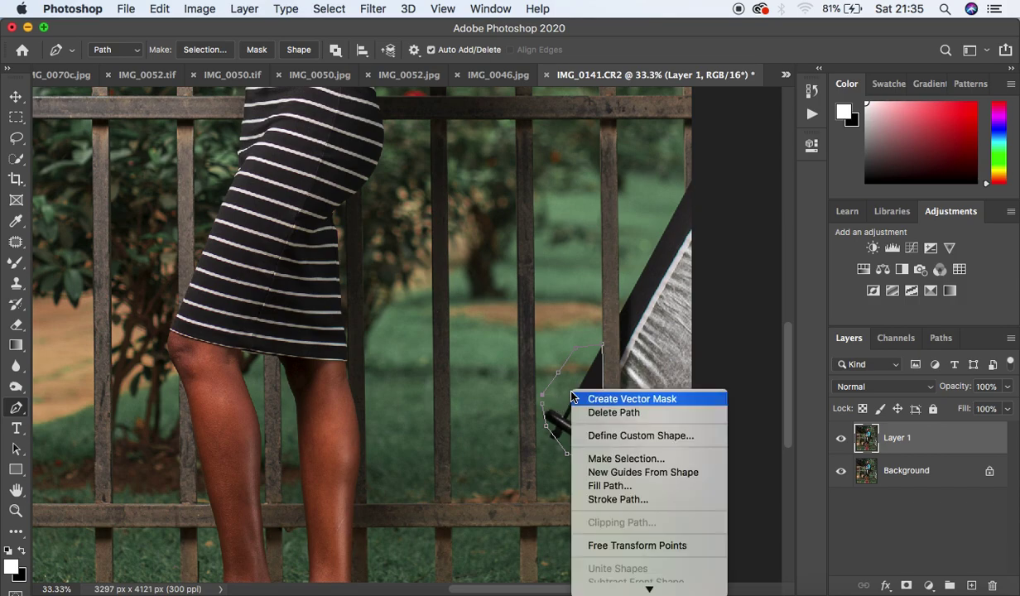
pyautogui.click(622, 461)
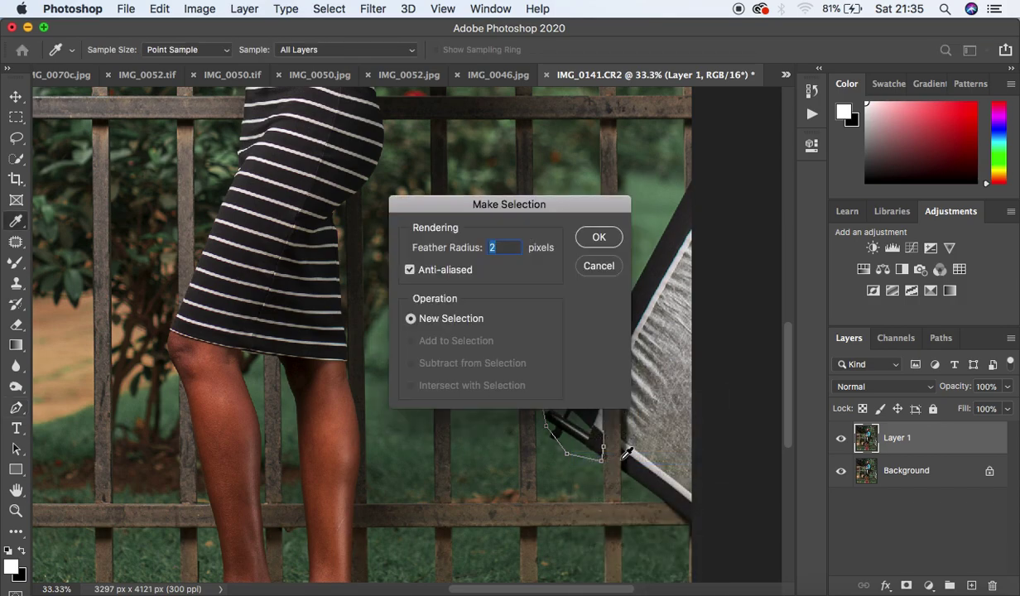
pyautogui.click(597, 238)
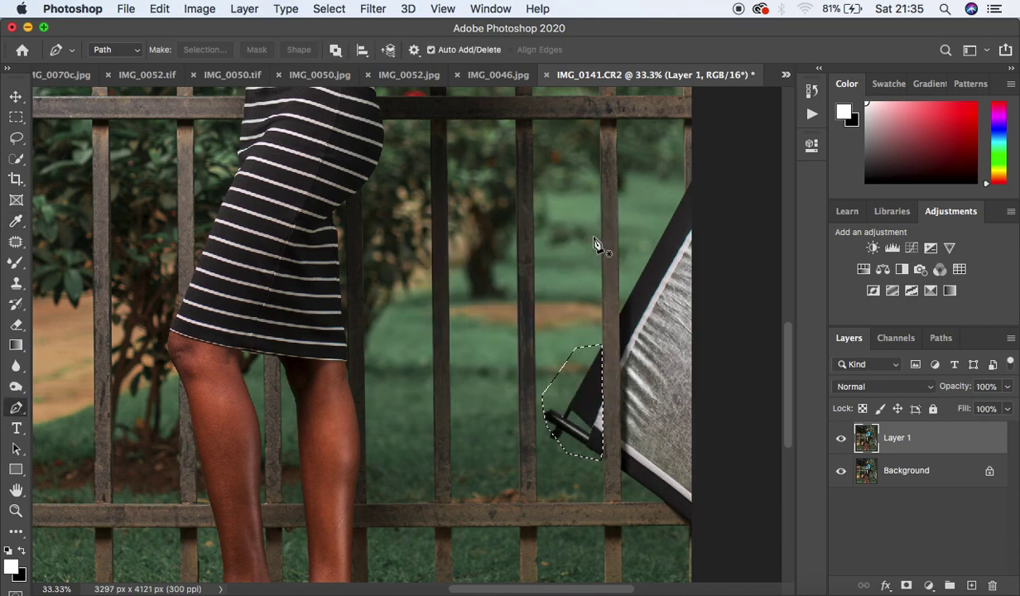
# Trace the softbox area beyond the last full fence bar with a Pen path and add it to the selection with 2 px feather.
pyautogui.click(692, 181)
pyautogui.click(620, 311)
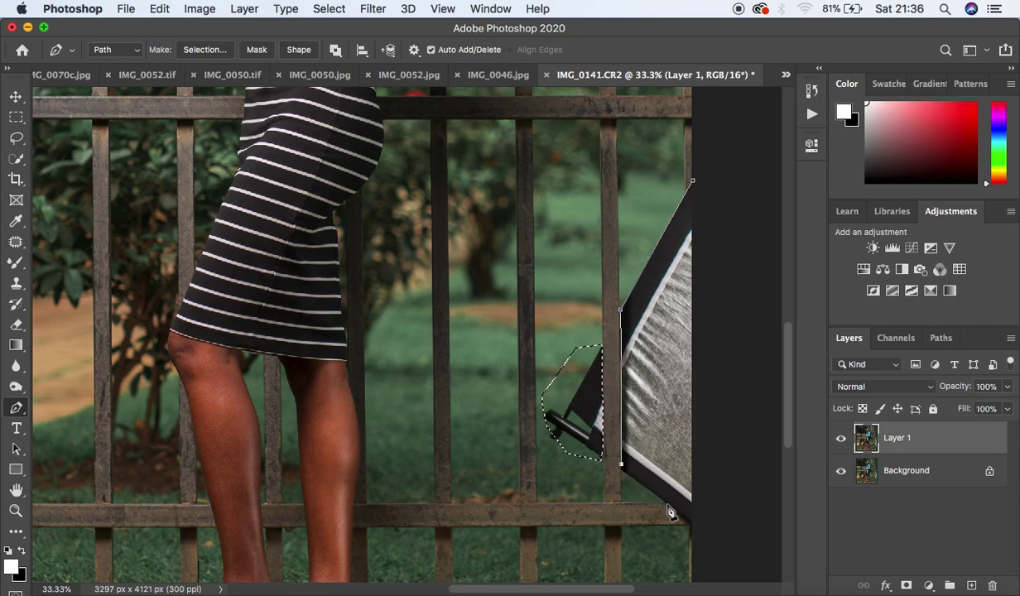
pyautogui.click(693, 500)
pyautogui.click(710, 225)
pyautogui.click(703, 187)
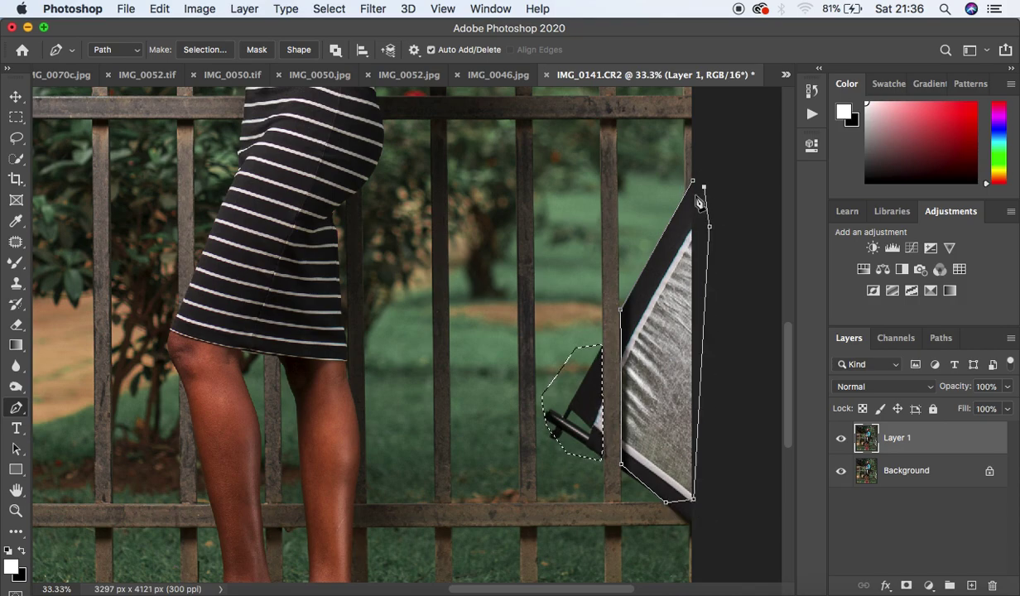
pyautogui.rightClick(690, 208)
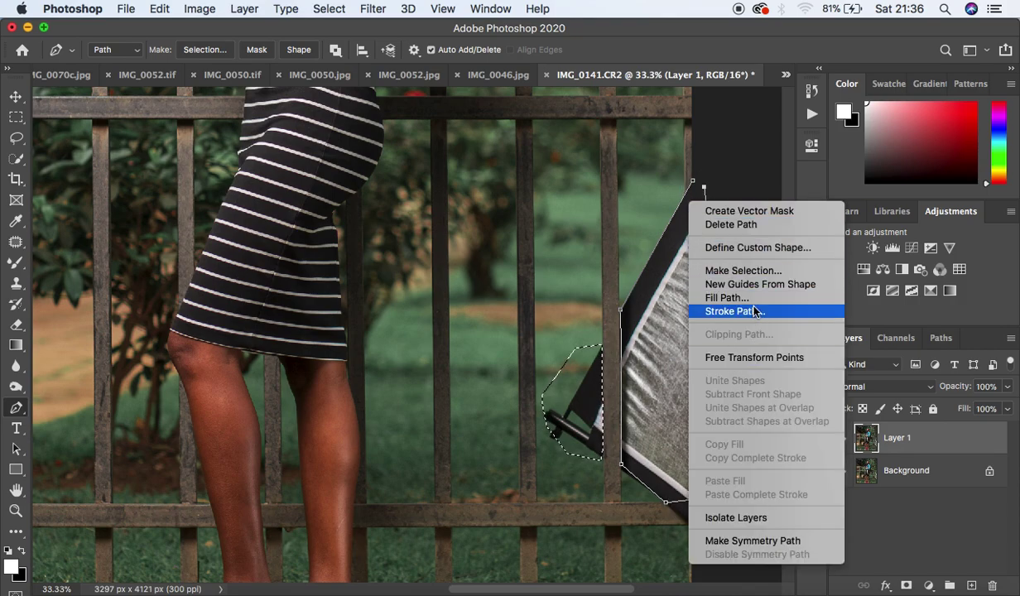
pyautogui.click(739, 273)
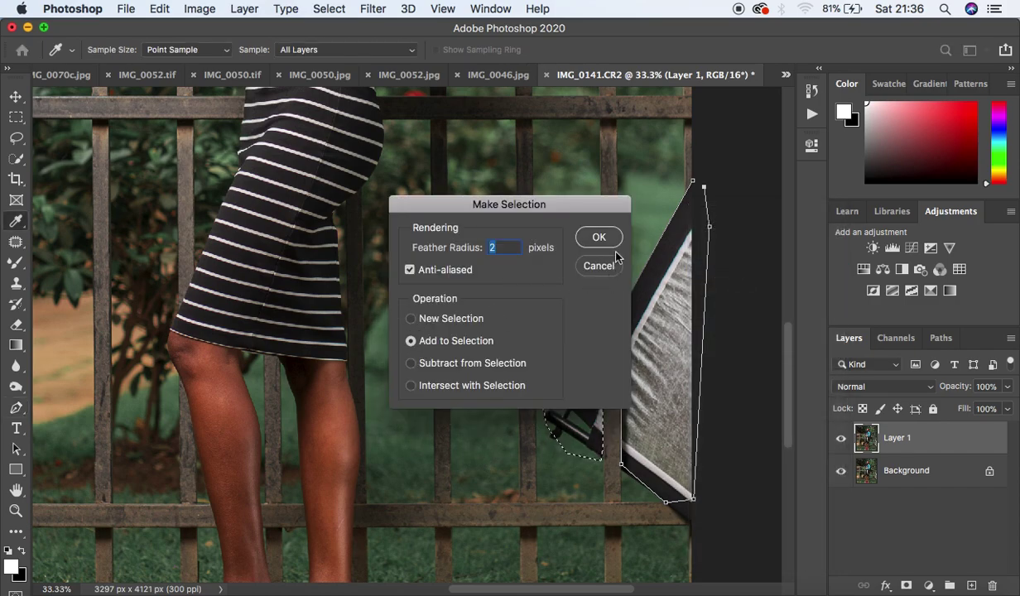
pyautogui.click(599, 236)
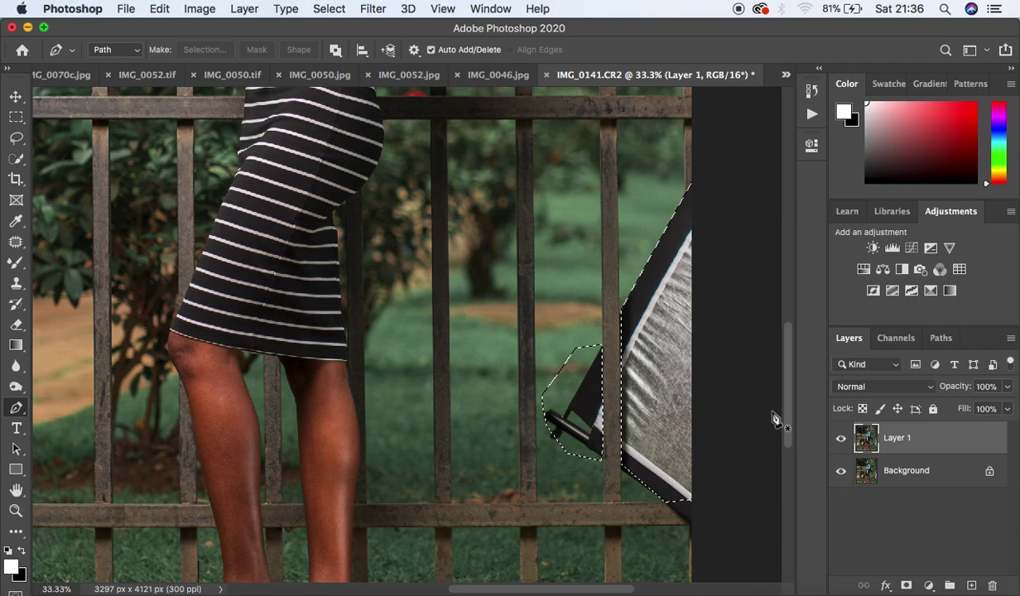
pyautogui.press('super+minus')
pyautogui.press('super+minus')
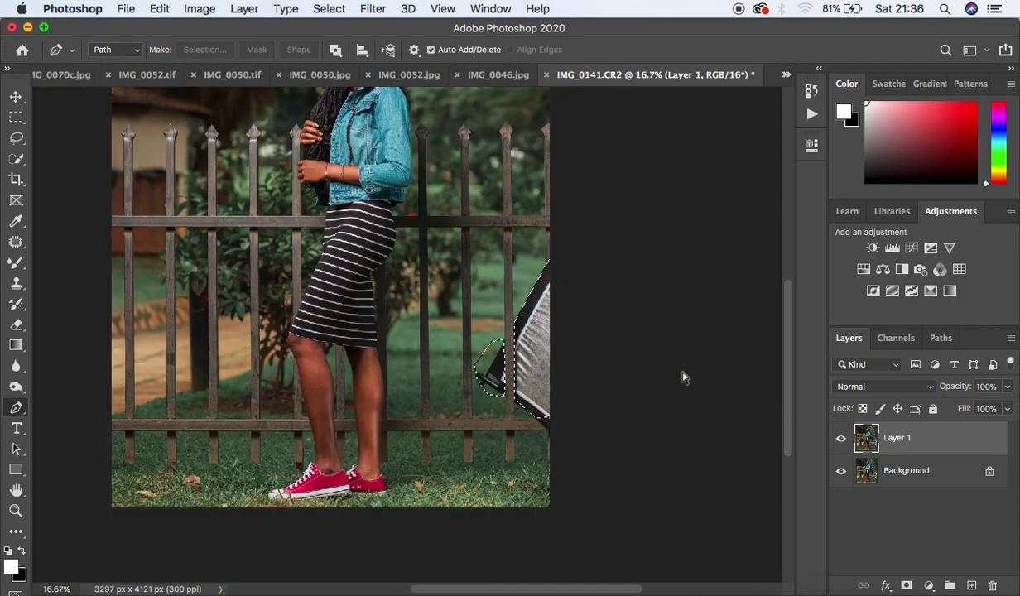
pyautogui.press('super+equal')
pyautogui.press('super+equal')
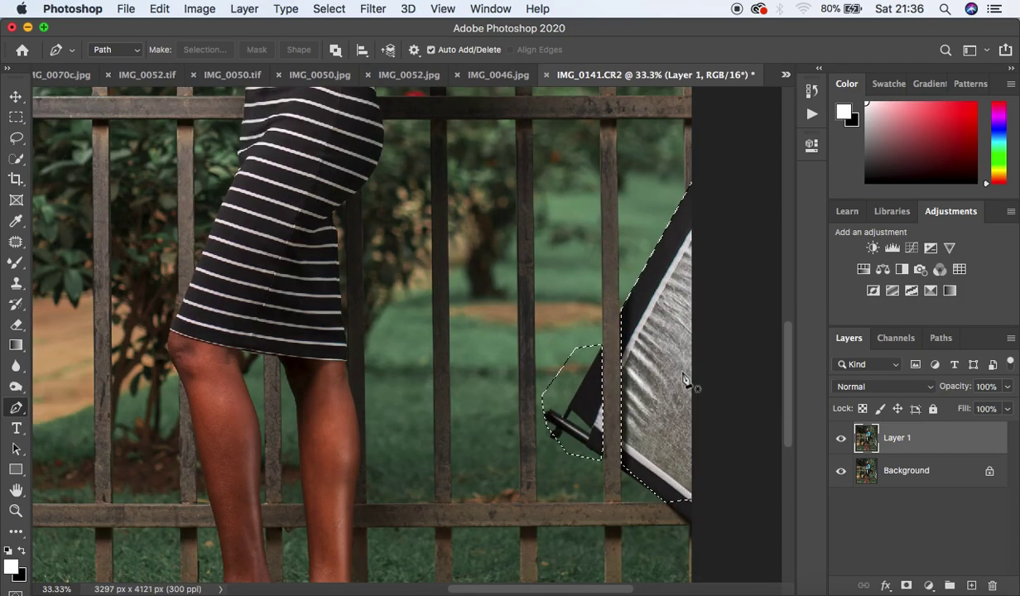
# Clone the green background over the upper part of the selected softbox with a 150 px Clone Stamp.
pyautogui.click(16, 284)
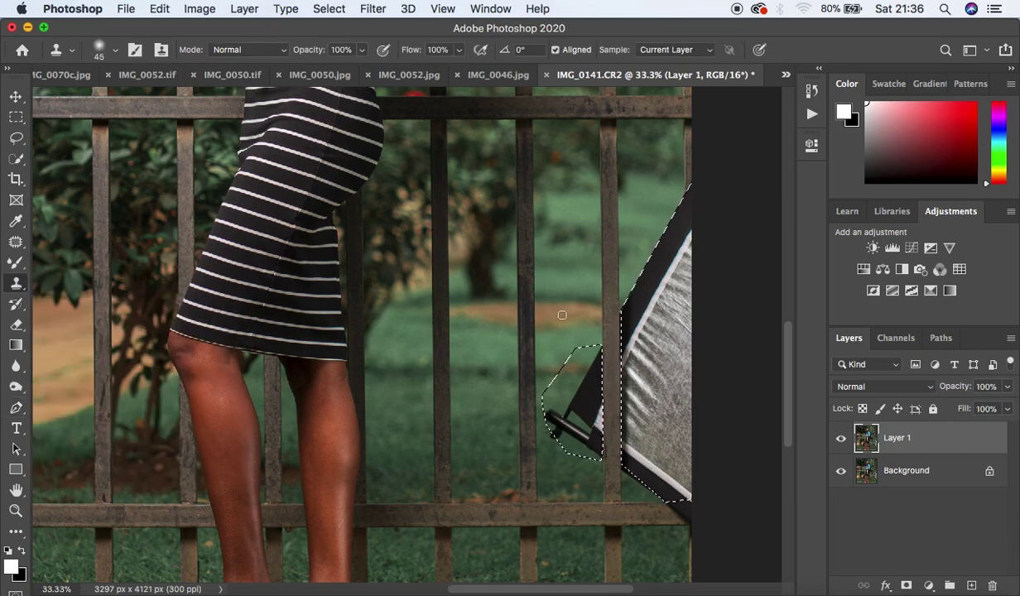
pyautogui.press(']')
pyautogui.press(']')
pyautogui.press(']')
pyautogui.press(']')
pyautogui.press('[')
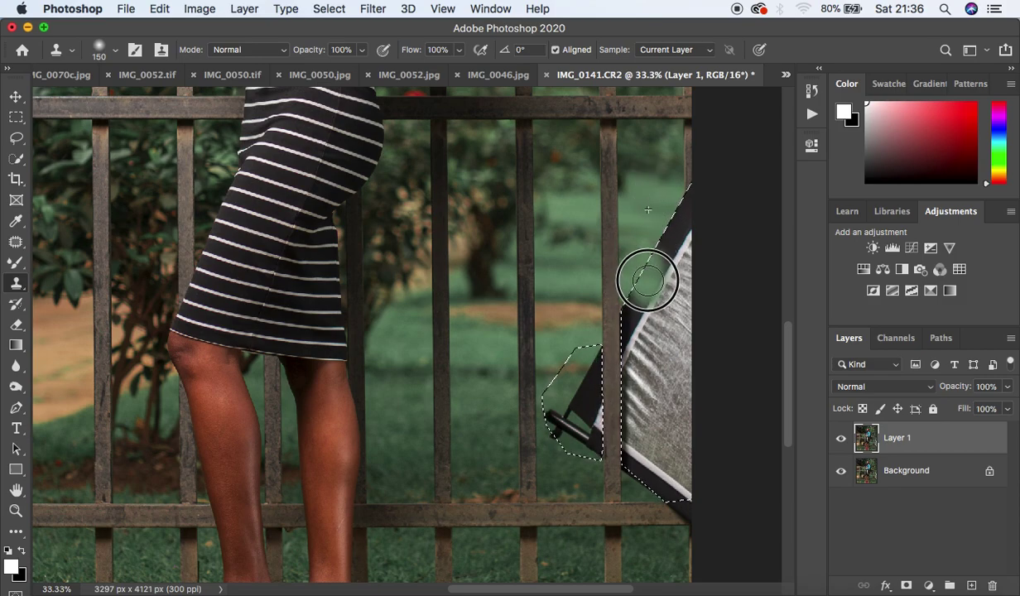
pyautogui.moveTo(671, 238); pyautogui.dragTo(660, 285)
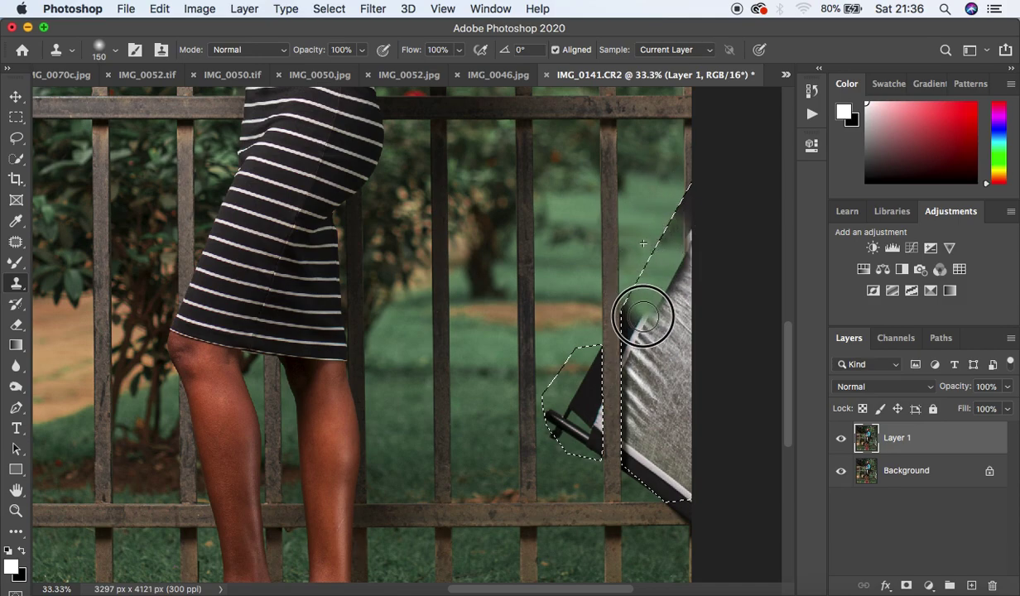
pyautogui.moveTo(643, 326)
pyautogui.mouseDown()
pyautogui.moveTo(658, 353)
pyautogui.moveTo(658, 286)
pyautogui.moveTo(660, 318)
pyautogui.moveTo(668, 306)
pyautogui.mouseUp()
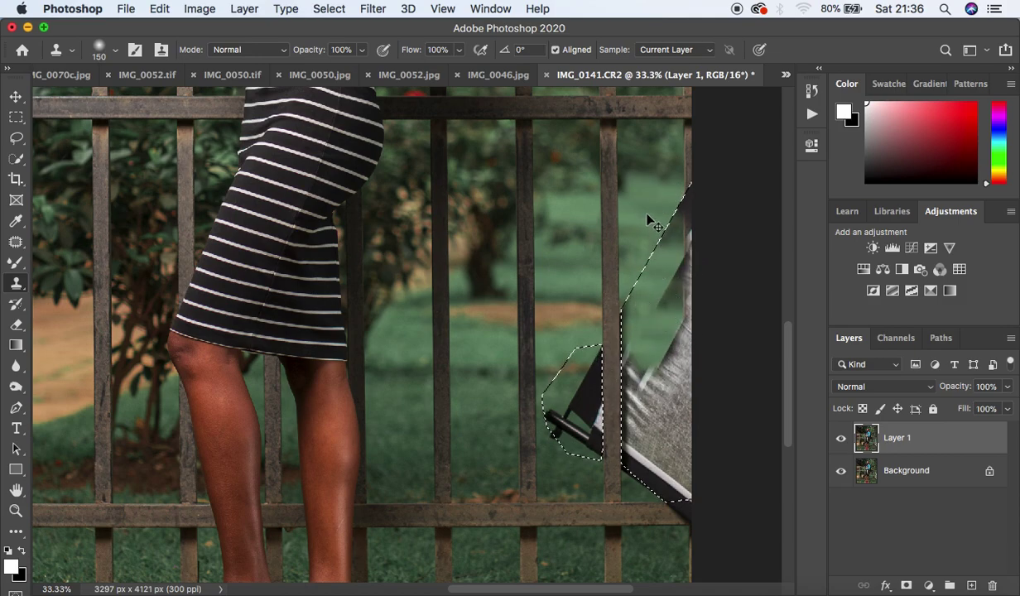
pyautogui.moveTo(653, 374)
pyautogui.mouseDown()
pyautogui.moveTo(655, 410)
pyautogui.moveTo(657, 328)
pyautogui.mouseUp()
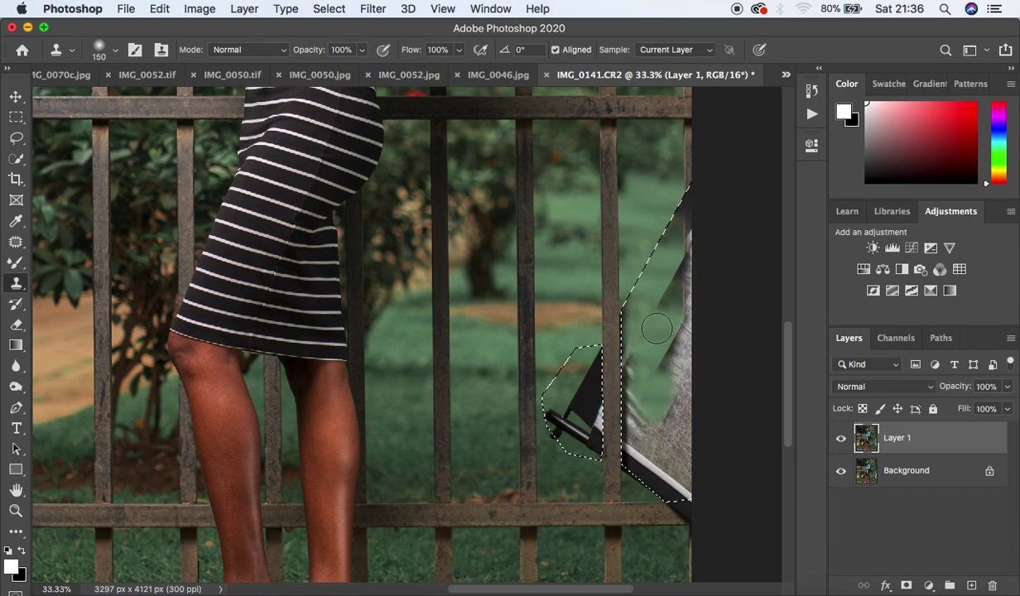
# Resample the grass and clone it along the softbox's upper edge and over the softbox corner between the fence bars.
pyautogui.keyDown('alt'); pyautogui.click(650, 188); pyautogui.keyUp('alt')
pyautogui.moveTo(664, 255)
pyautogui.mouseDown()
pyautogui.moveTo(673, 315)
pyautogui.moveTo(631, 189)
pyautogui.moveTo(648, 220)
pyautogui.mouseUp()
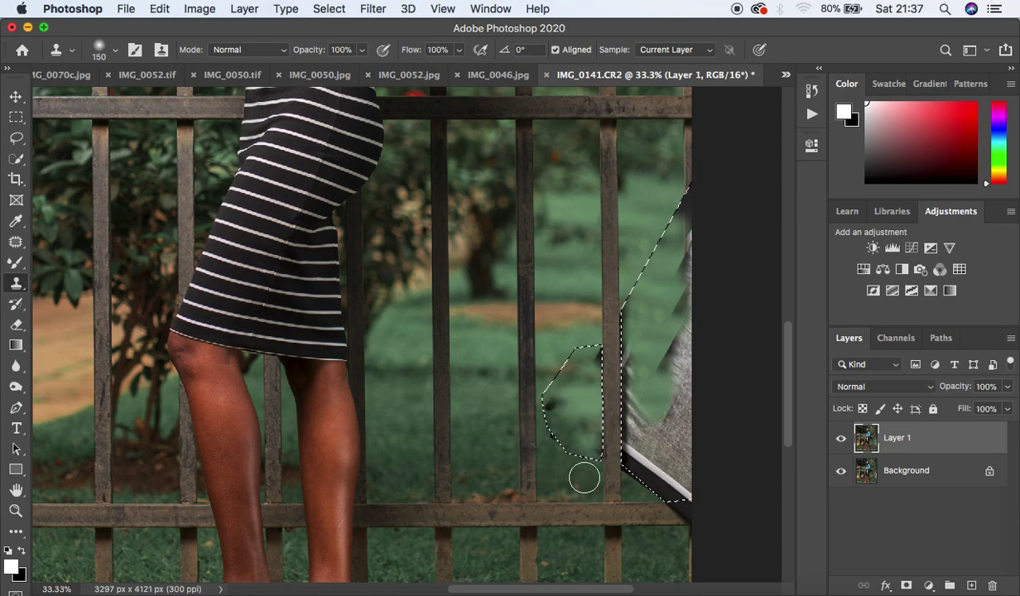
pyautogui.keyDown('alt'); pyautogui.click(585, 322); pyautogui.keyUp('alt')
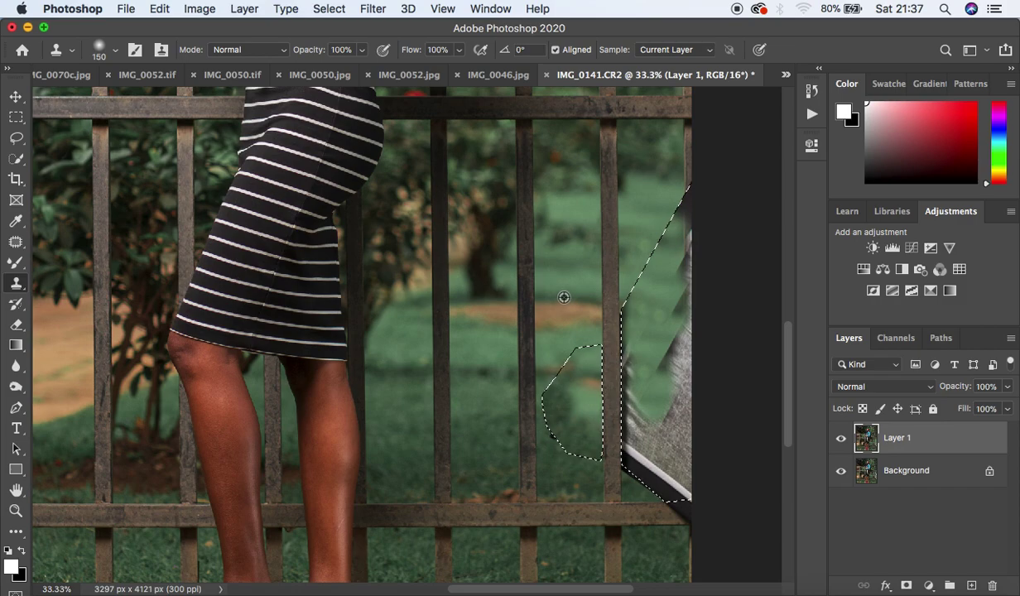
# Clone grass over the remaining silver panel of the softbox inside the selection.
pyautogui.keyDown('alt'); pyautogui.click(651, 140); pyautogui.keyUp('alt')
pyautogui.moveTo(674, 228)
pyautogui.mouseDown()
pyautogui.moveTo(669, 365)
pyautogui.moveTo(664, 325)
pyautogui.moveTo(675, 447)
pyautogui.moveTo(674, 437)
pyautogui.mouseUp()
pyautogui.moveTo(642, 333); pyautogui.dragTo(644, 452)
pyautogui.keyDown('alt'); pyautogui.click(660, 332); pyautogui.keyUp('alt')
pyautogui.moveTo(674, 373); pyautogui.dragTo(668, 443)
pyautogui.moveTo(676, 310); pyautogui.dragTo(683, 220)
pyautogui.moveTo(676, 429); pyautogui.dragTo(679, 484)
# Clone grass over the softbox's lower edge inside the selection, adjusting the brush size to fit.
pyautogui.press(']')
pyautogui.moveTo(656, 447)
pyautogui.mouseDown()
pyautogui.moveTo(652, 475)
pyautogui.moveTo(640, 453)
pyautogui.moveTo(638, 464)
pyautogui.moveTo(669, 457)
pyautogui.mouseUp()
pyautogui.press('[')
pyautogui.press('[')
pyautogui.press('[')
pyautogui.moveTo(690, 492); pyautogui.dragTo(656, 451)
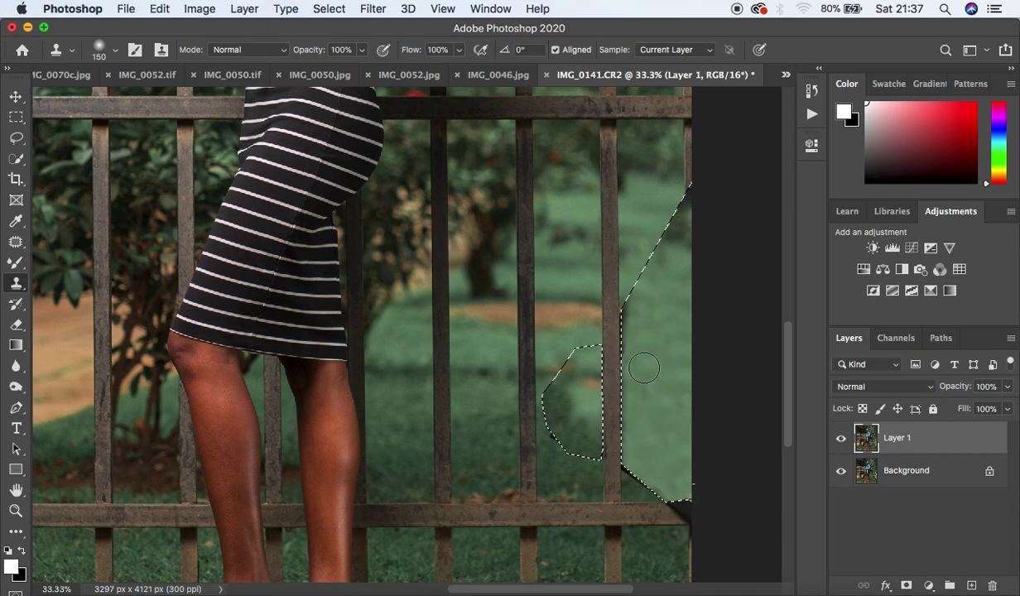
# Blend the cloned grass along the slanted selection edge with a 150 px brush, deselect, and compare the layer with the original.
pyautogui.press(']')
pyautogui.press(']')
pyautogui.press(']')
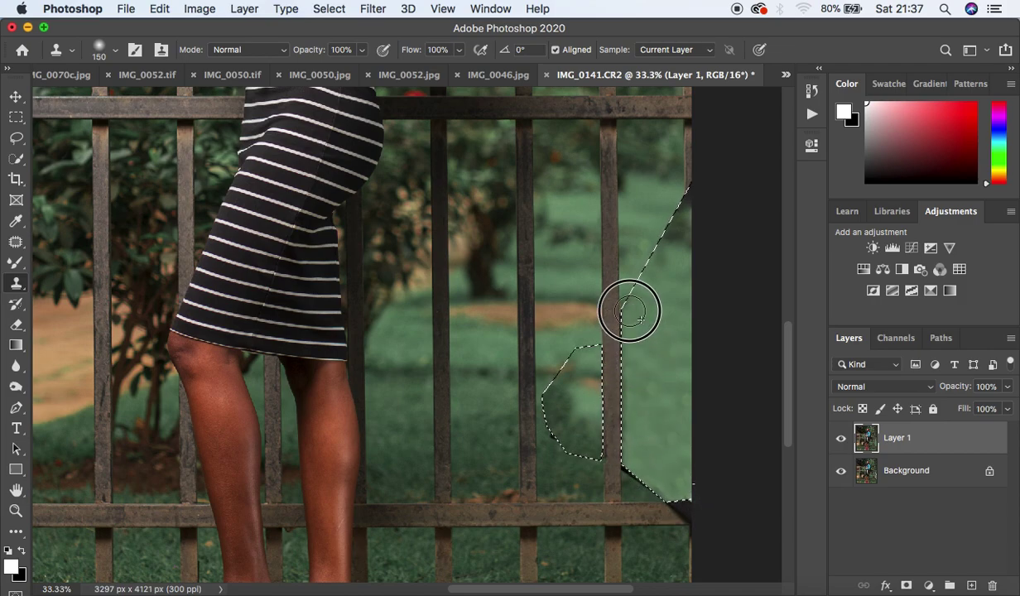
pyautogui.moveTo(640, 318)
pyautogui.mouseDown()
pyautogui.moveTo(673, 284)
pyautogui.moveTo(659, 206)
pyautogui.mouseUp()
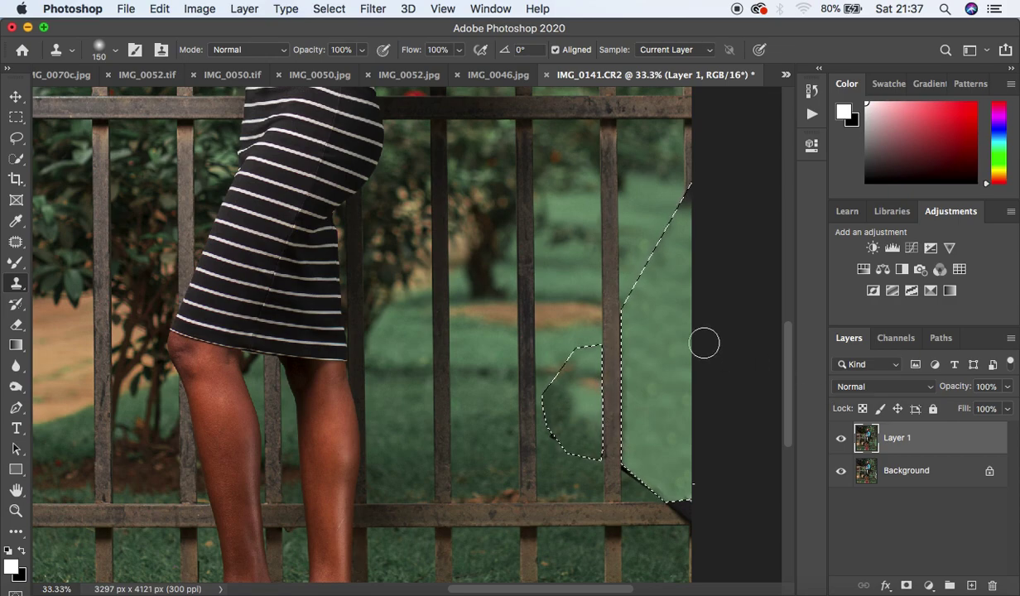
pyautogui.press('super+d')
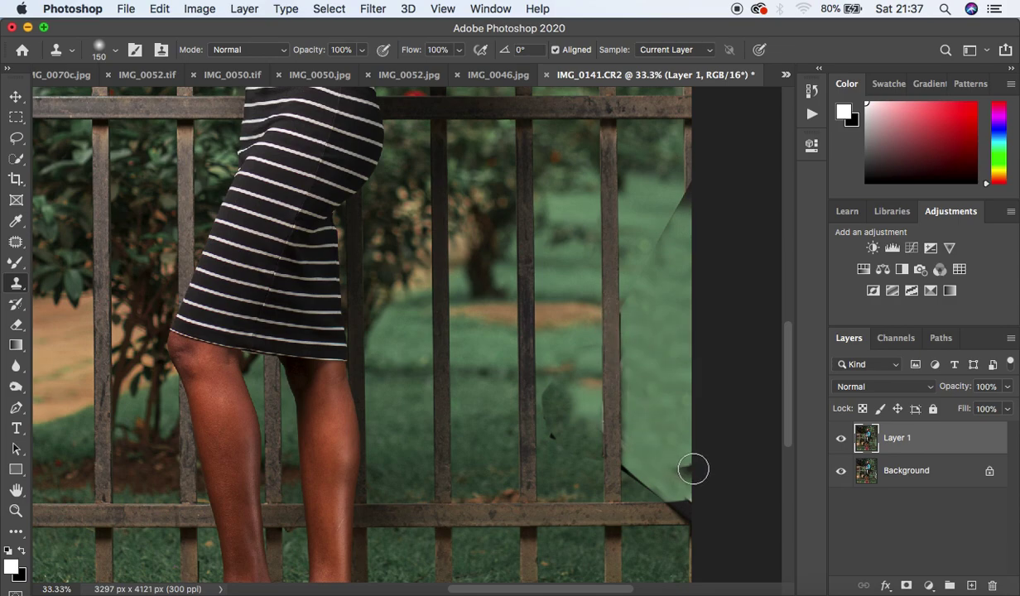
pyautogui.click(843, 439)
pyautogui.click(843, 442)
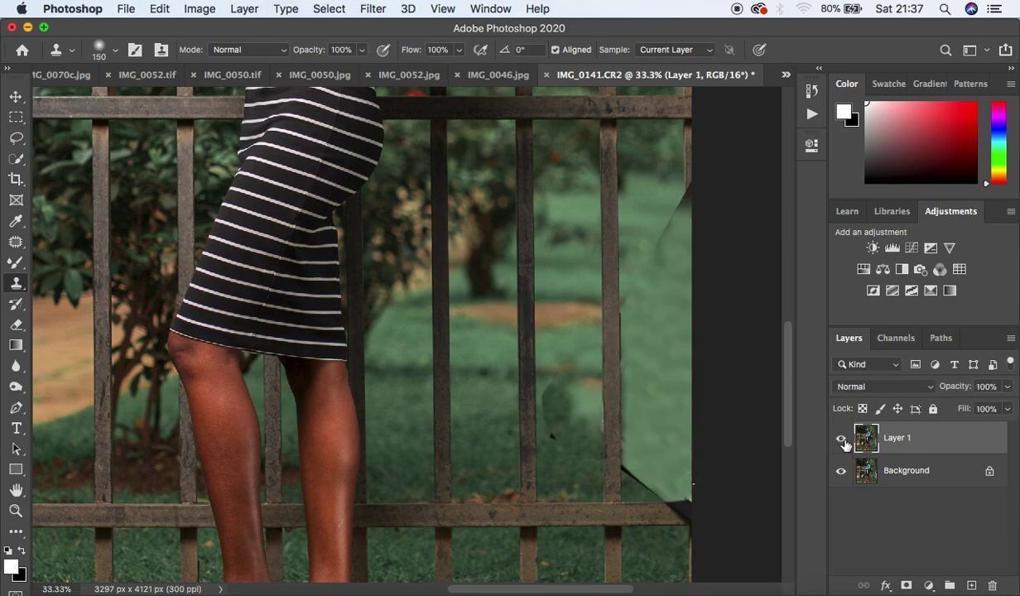
# Patch the leftover dark softbox edge beside the fence bar and the dark spots in the grass between the bars.
pyautogui.click(16, 242)
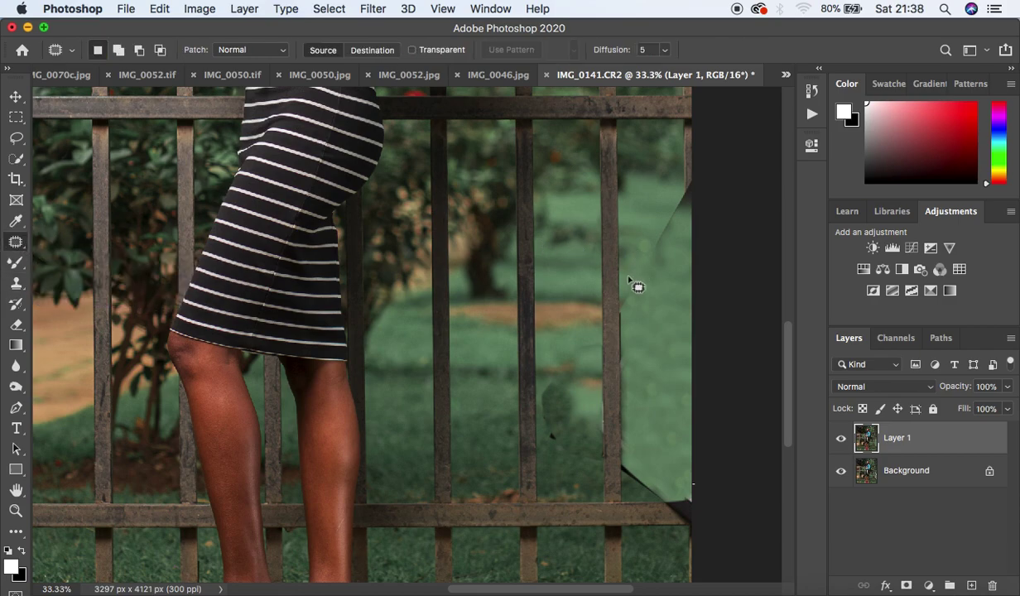
pyautogui.moveTo(627, 283)
pyautogui.mouseDown()
pyautogui.moveTo(622, 298)
pyautogui.moveTo(645, 286)
pyautogui.moveTo(683, 198)
pyautogui.moveTo(644, 250)
pyautogui.moveTo(659, 303)
pyautogui.mouseUp()
pyautogui.hotkey('ctrl', 'd')
pyautogui.moveTo(551, 445)
pyautogui.mouseDown()
pyautogui.moveTo(588, 460)
pyautogui.moveTo(538, 389)
pyautogui.moveTo(547, 439)
pyautogui.moveTo(575, 487)
pyautogui.moveTo(574, 471)
pyautogui.mouseUp()
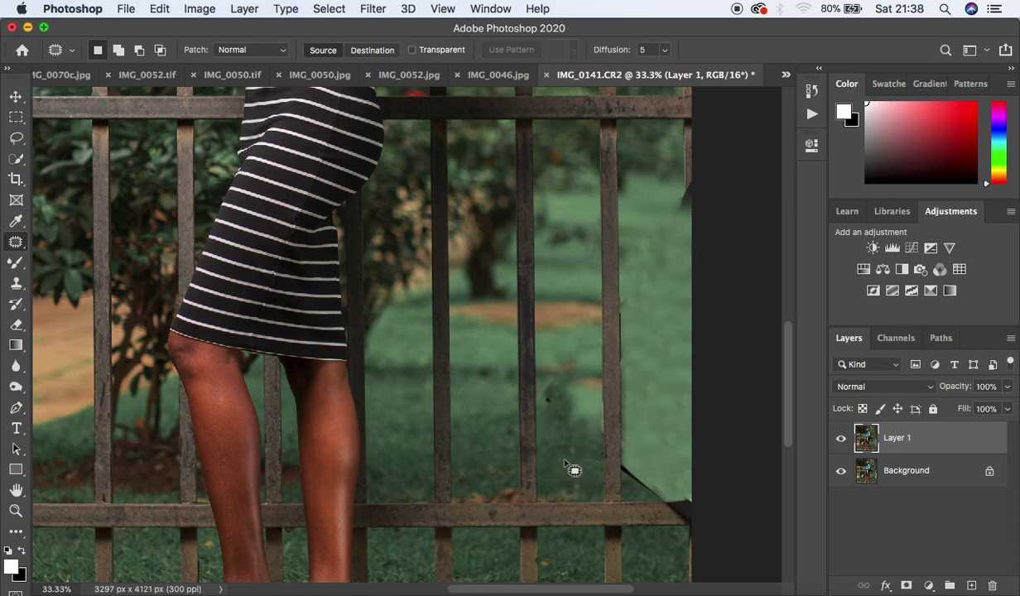
pyautogui.click(540, 406)
pyautogui.moveTo(559, 399)
pyautogui.mouseDown()
pyautogui.moveTo(570, 401)
pyautogui.moveTo(560, 358)
pyautogui.moveTo(546, 377)
pyautogui.moveTo(581, 391)
pyautogui.moveTo(597, 376)
pyautogui.moveTo(577, 359)
pyautogui.moveTo(570, 374)
pyautogui.moveTo(568, 336)
pyautogui.moveTo(568, 347)
pyautogui.mouseUp()
pyautogui.hotkey('ctrl', 'd')
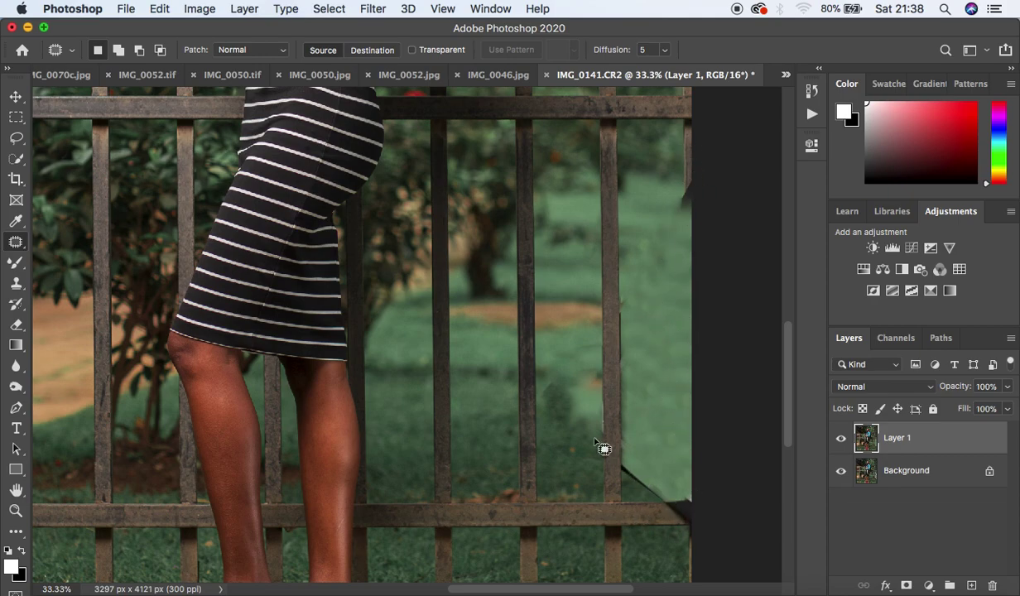
# Remove the dark remnants and the cut-off fence post along the photo's right edge with the content-aware Spot Healing Brush.
pyautogui.hotkey('ctrl', '-')
pyautogui.hotkey('ctrl', '-')
pyautogui.hotkey('ctrl', '-')
pyautogui.hotkey('ctrl', '-')
pyautogui.hotkey('ctrl', '+')
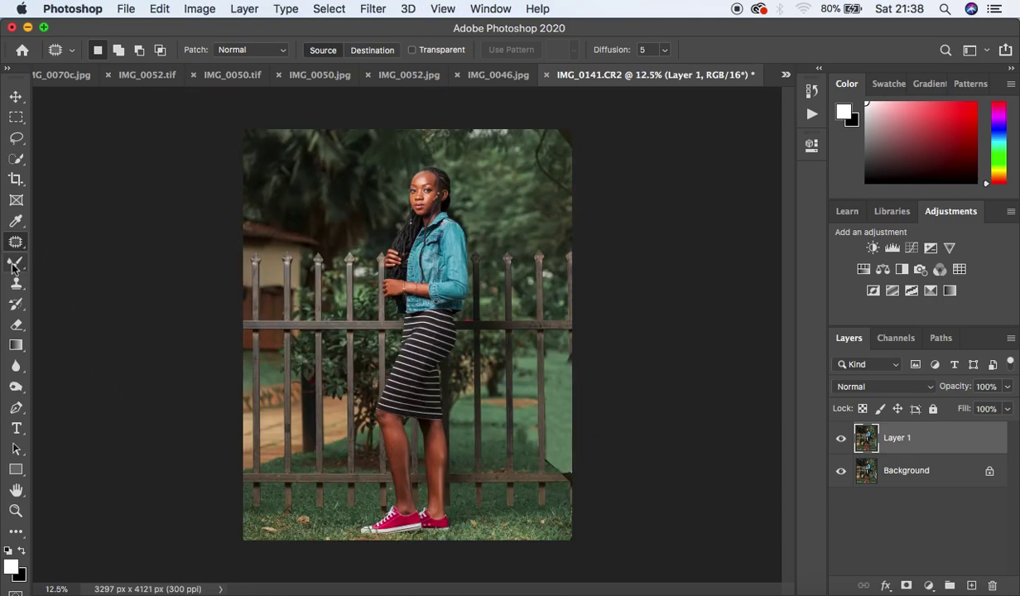
pyautogui.moveTo(16, 250); pyautogui.dragTo(80, 240)
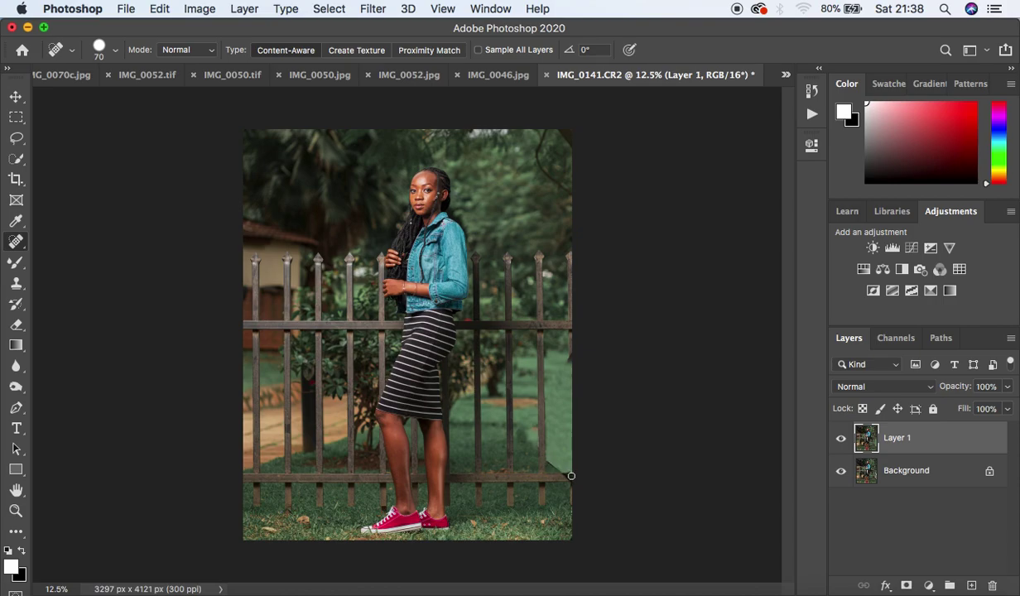
pyautogui.moveTo(571, 476); pyautogui.dragTo(585, 476)
pyautogui.moveTo(573, 358); pyautogui.dragTo(568, 236)
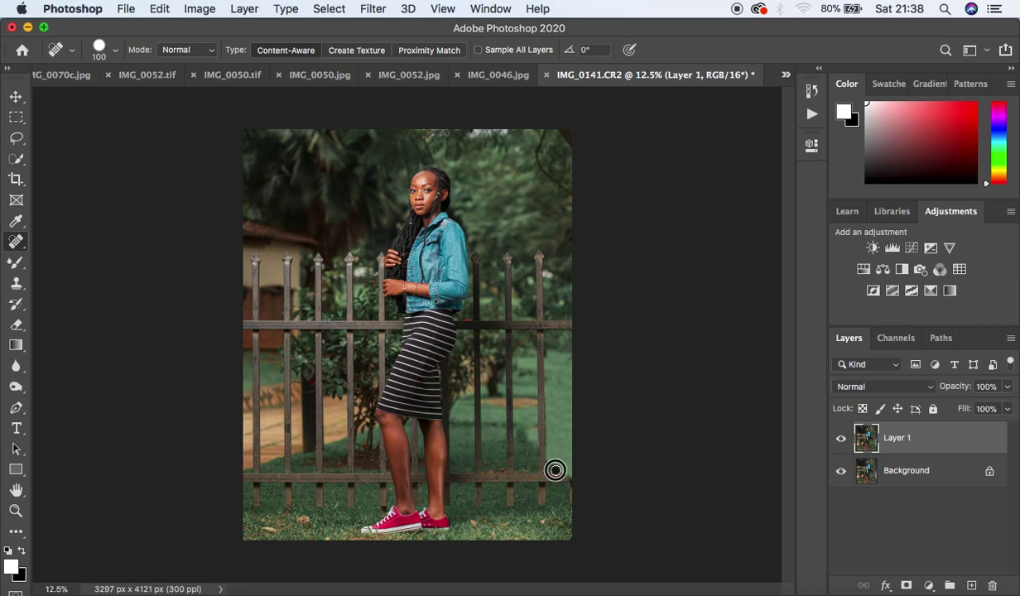
# Heal away the softbox's dark lower edge and the end of the lower fence rail beyond the last full bar.
pyautogui.keyDown('alt'); pyautogui.click(553, 461); pyautogui.keyUp('alt')
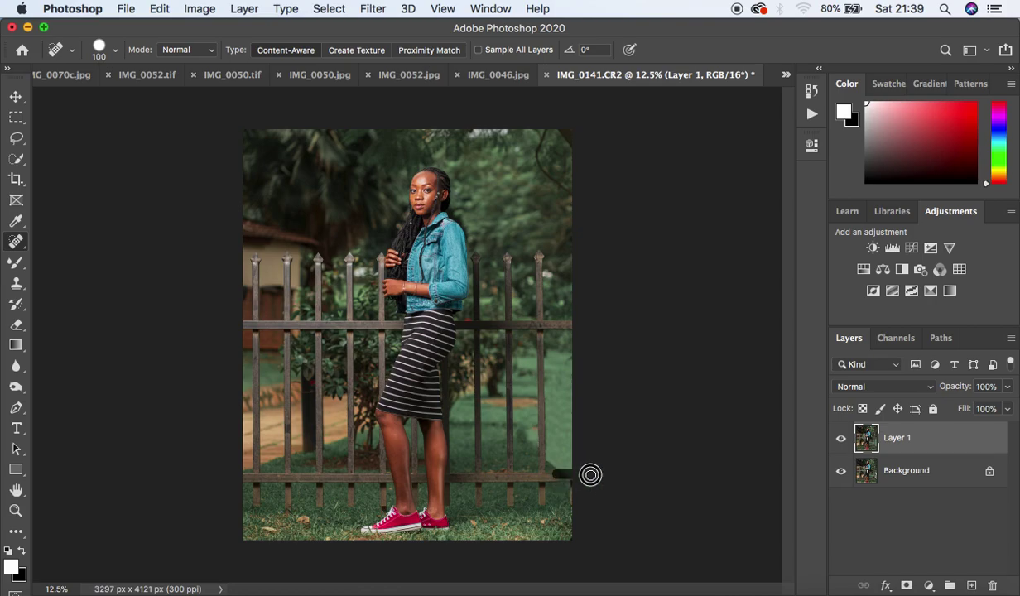
pyautogui.click(566, 483)
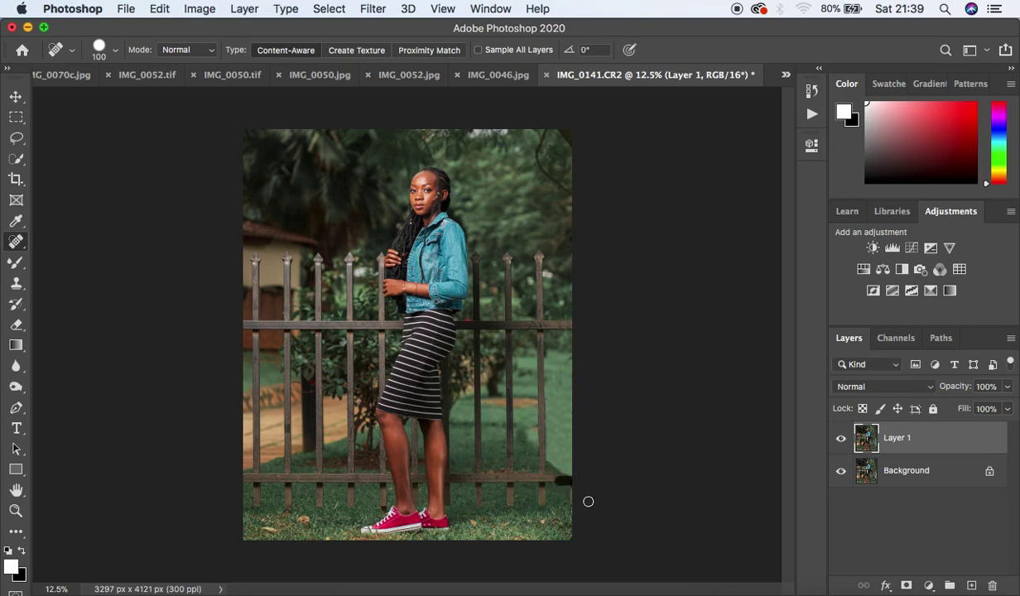
pyautogui.moveTo(571, 490); pyautogui.dragTo(572, 511)
pyautogui.moveTo(556, 469); pyautogui.dragTo(579, 479)
pyautogui.click(556, 357)
# Compare the retouched layer with the original and heal the photo's top-right corner.
pyautogui.click(841, 440)
pyautogui.click(841, 440)
pyautogui.click(841, 440)
pyautogui.click(840, 440)
pyautogui.click(568, 128)
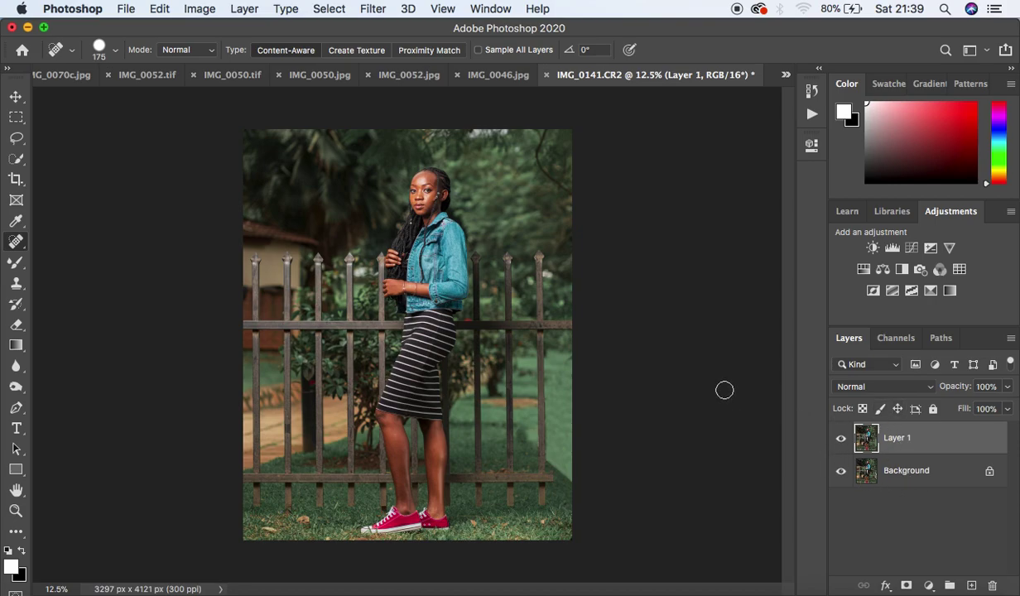
# Merge the retouched layer into the Background and open the list of recorded actions.
pyautogui.press('super+e')
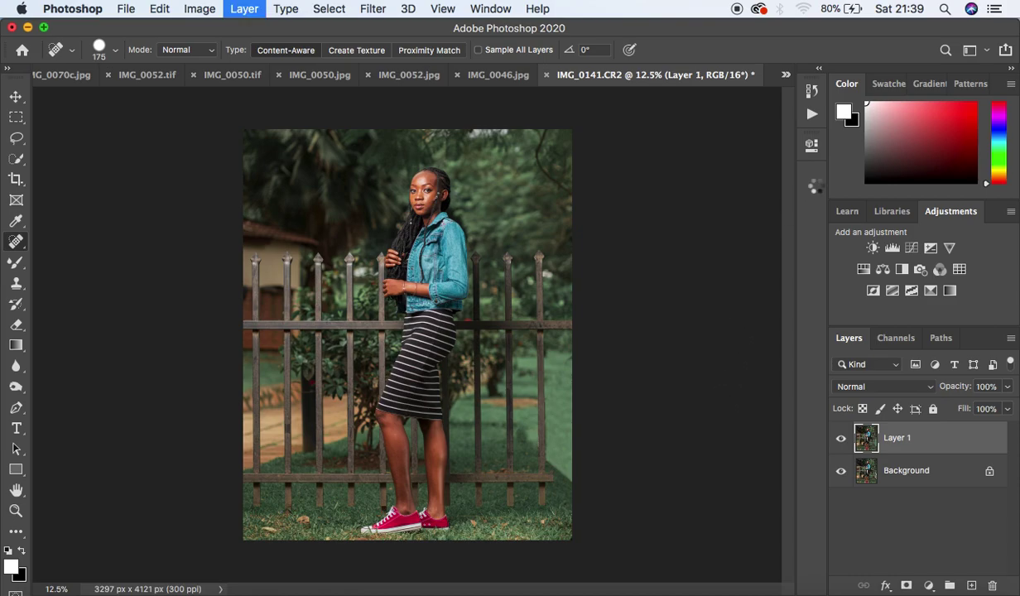
pyautogui.click(813, 115)
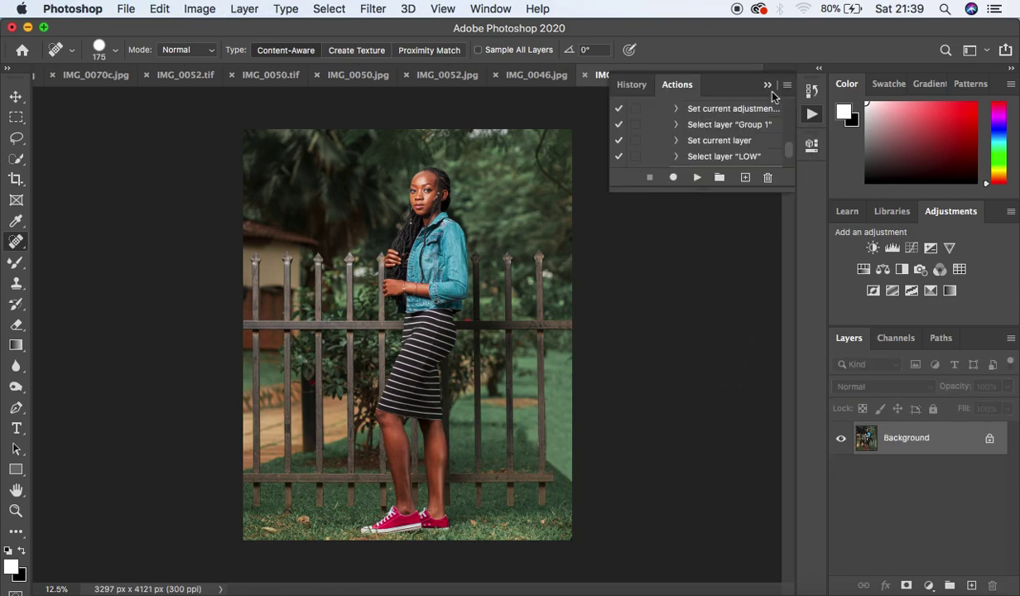
# Find the 16 bit frequency separation action in the recorded actions and run it on the portrait.
pyautogui.click(768, 86)
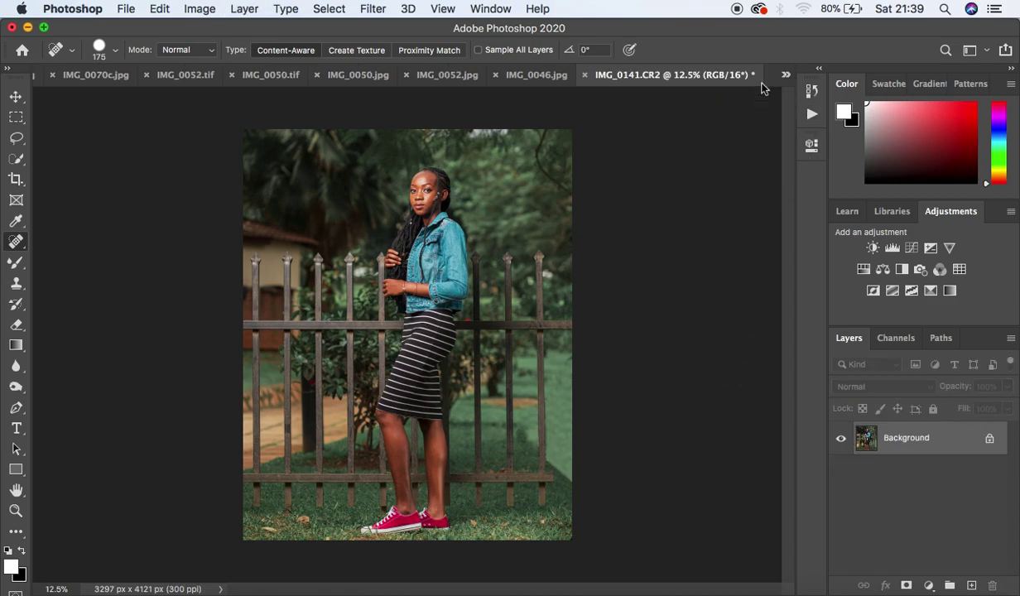
pyautogui.click(811, 115)
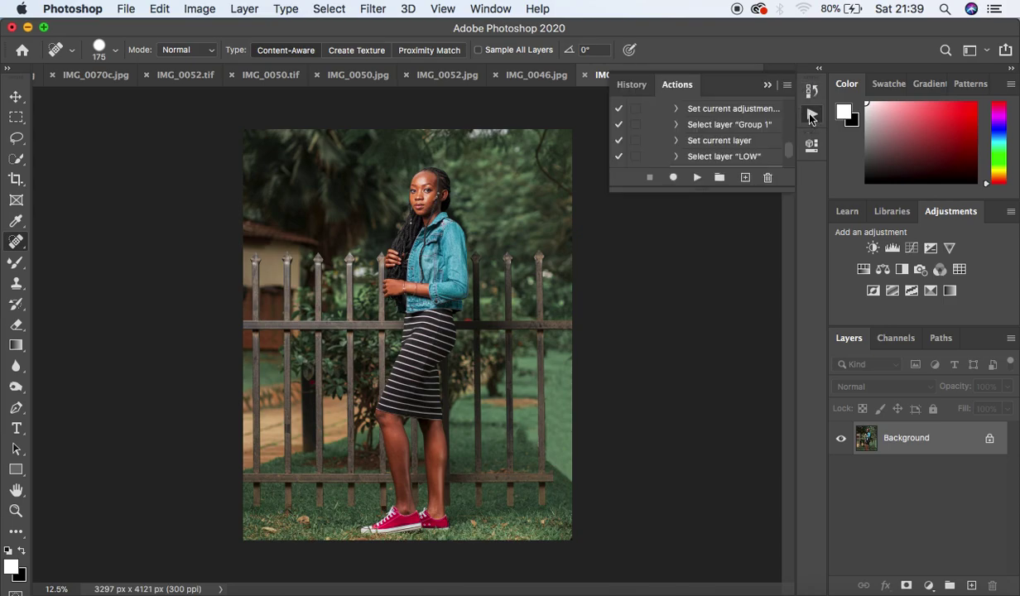
pyautogui.scroll(-2, 733, 138)
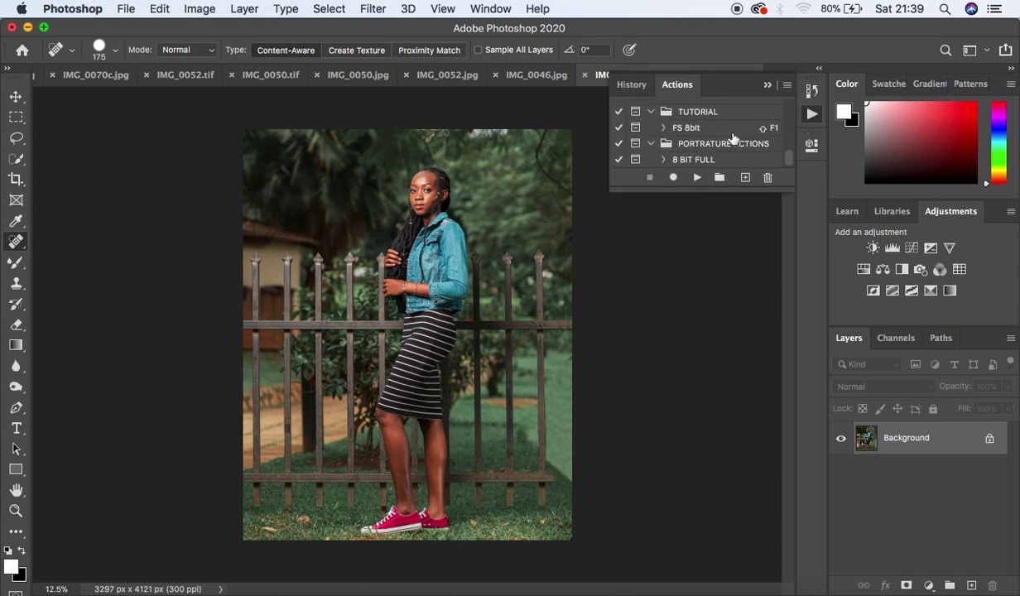
pyautogui.scroll(3, 745, 142)
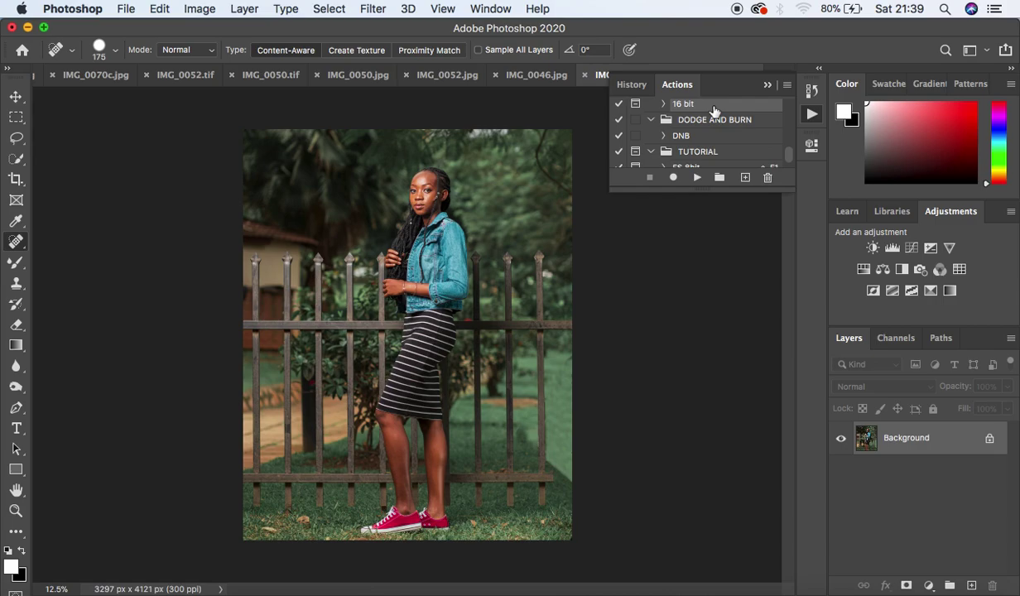
pyautogui.click(696, 178)
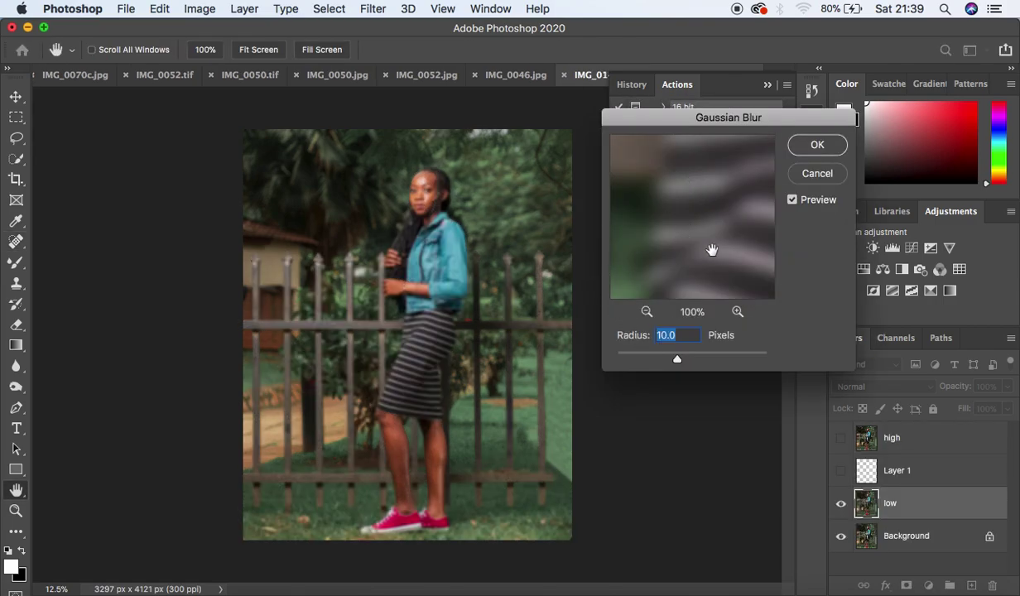
# Check the face in the Gaussian Blur preview and blur the low layer with a radius of 5 pixels.
pyautogui.moveTo(678, 362); pyautogui.dragTo(655, 362)
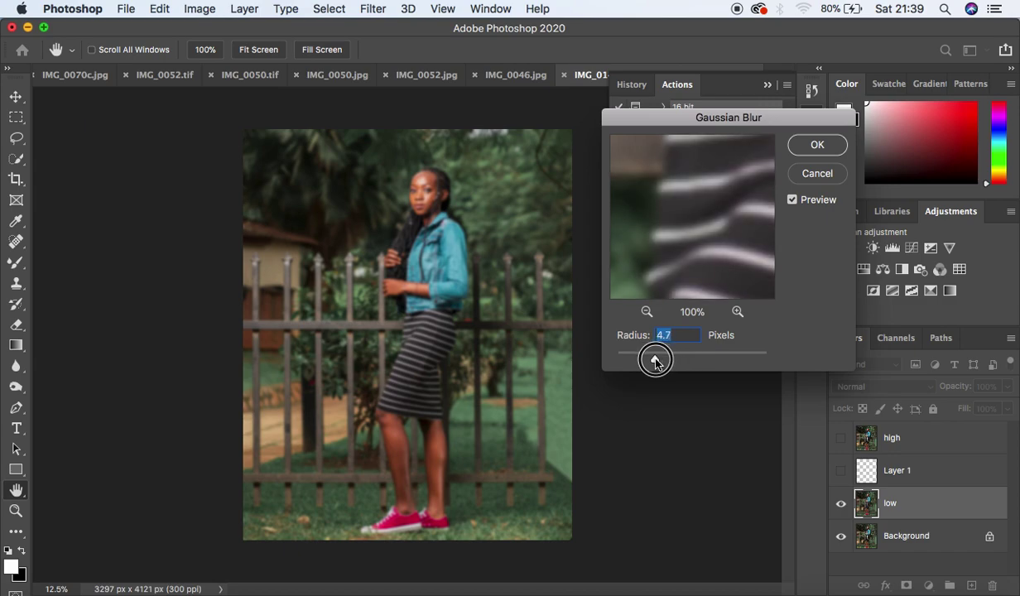
pyautogui.click(737, 312)
pyautogui.click(737, 311)
pyautogui.click(648, 312)
pyautogui.click(647, 312)
pyautogui.click(648, 313)
pyautogui.click(648, 312)
pyautogui.click(647, 312)
pyautogui.click(647, 312)
pyautogui.moveTo(678, 164); pyautogui.dragTo(700, 358)
pyautogui.moveTo(704, 195); pyautogui.dragTo(689, 246)
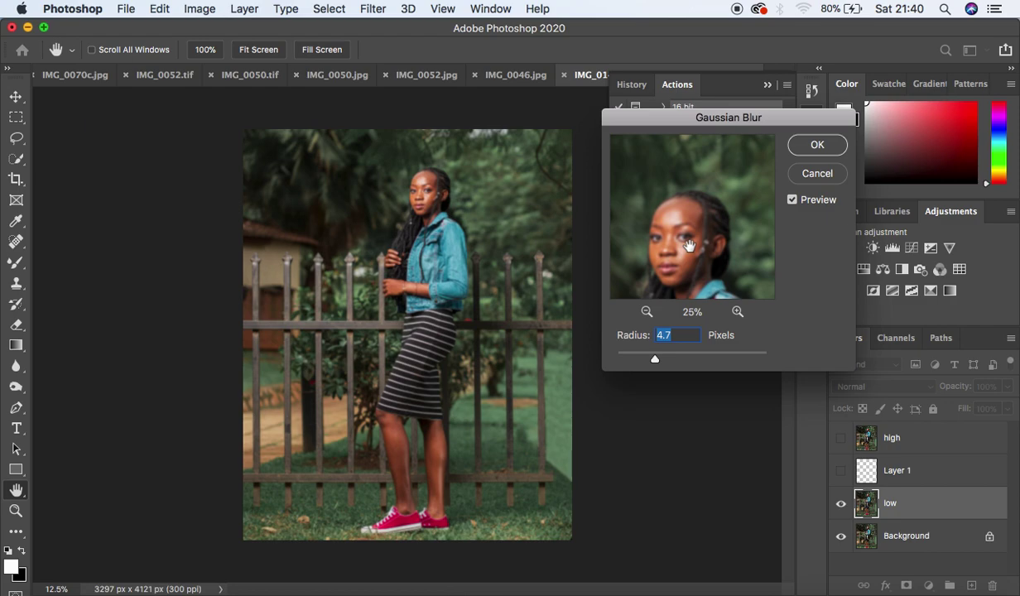
pyautogui.write('5')
pyautogui.click(808, 145)
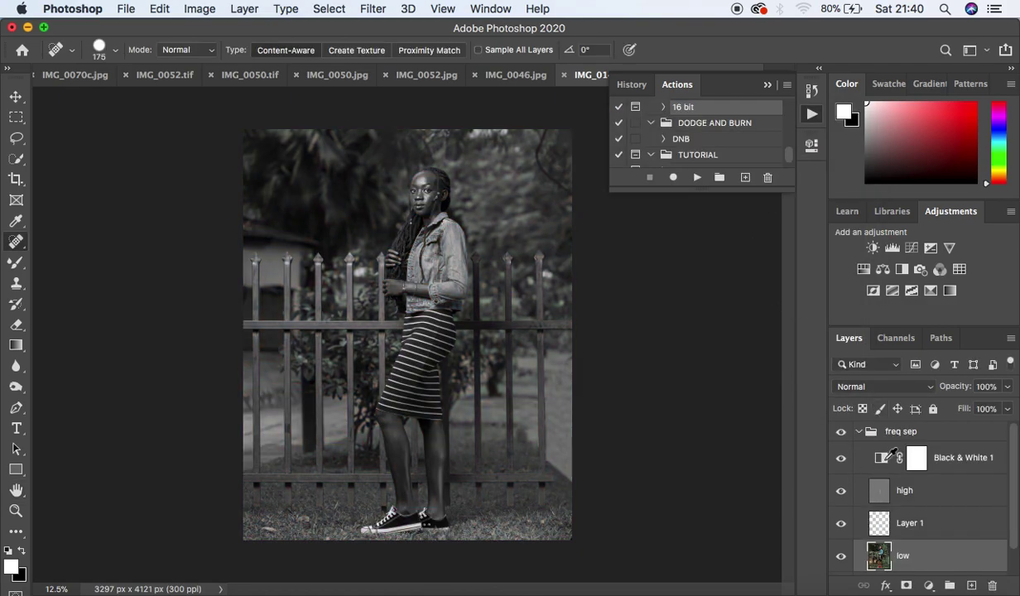
# Set the Reds of the Black & White adjustment to 2 and reselect the low layer.
pyautogui.doubleClick(893, 454)
pyautogui.moveTo(665, 253); pyautogui.dragTo(666, 251)
pyautogui.click(919, 556)
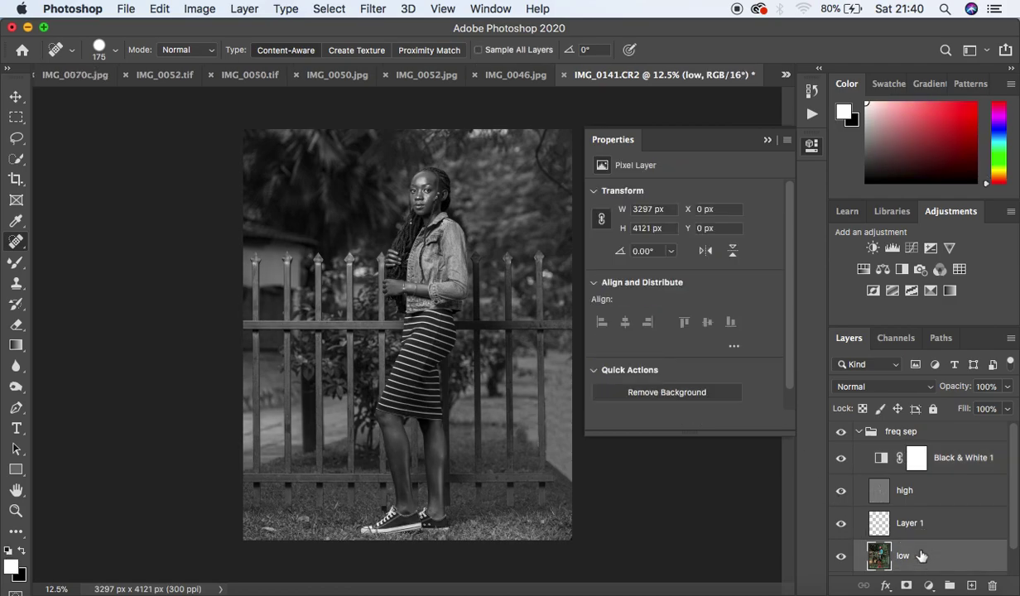
pyautogui.click(766, 141)
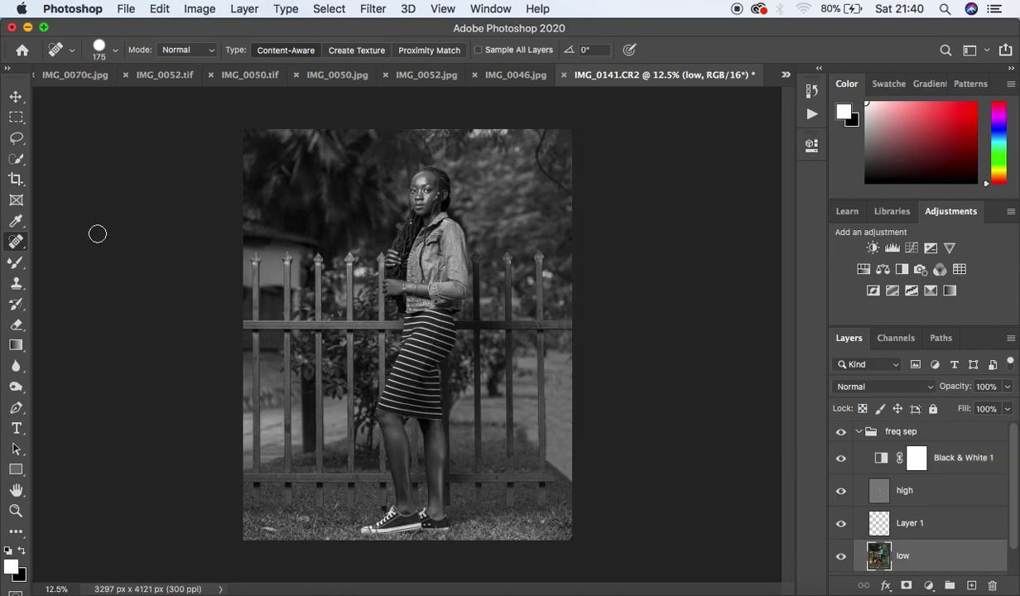
# Choose the Mixer Brush, set the Black & White adjustment's Reds to 29 and make the low layer active.
pyautogui.click(16, 264)
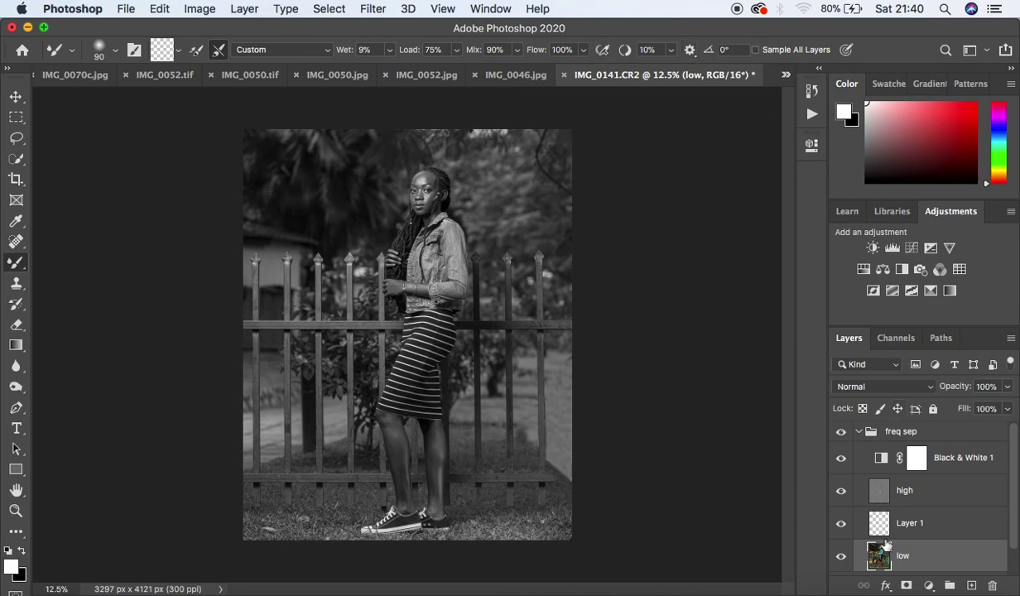
pyautogui.press('super+equal')
pyautogui.press('super+equal')
pyautogui.press('super+equal')
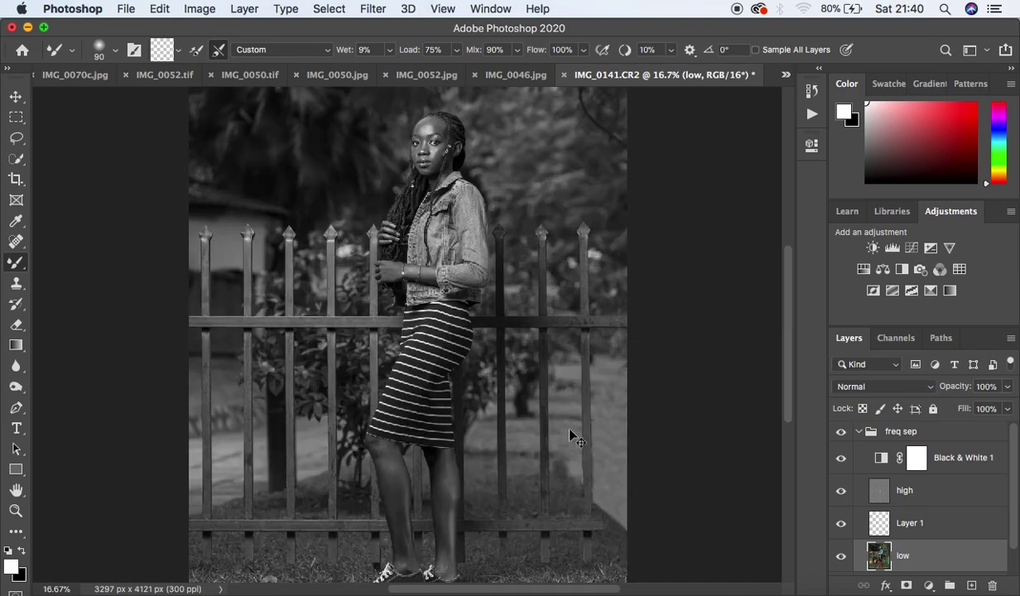
pyautogui.moveTo(522, 399); pyautogui.dragTo(522, 79)
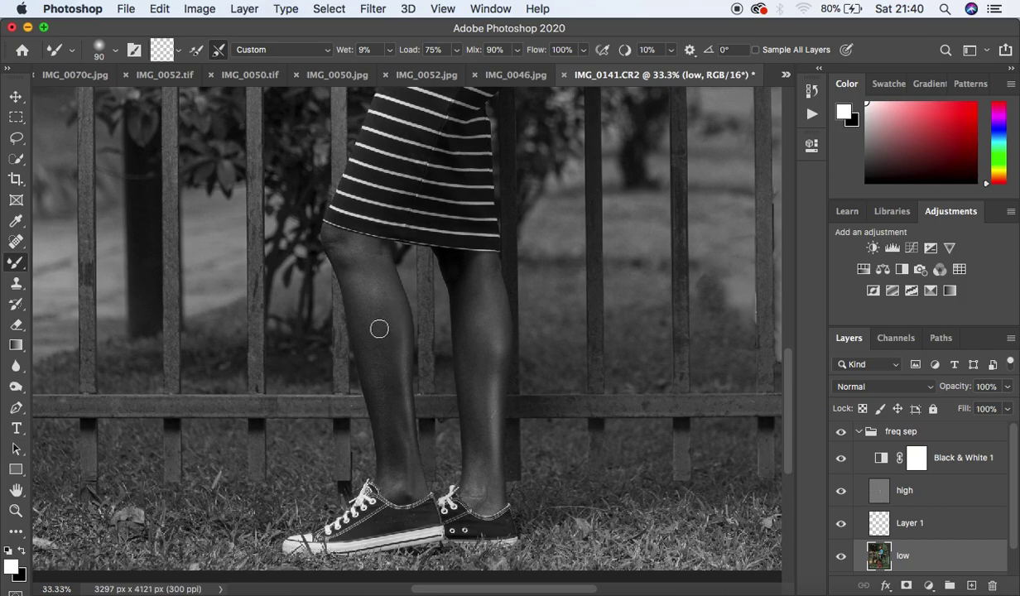
pyautogui.doubleClick(882, 458)
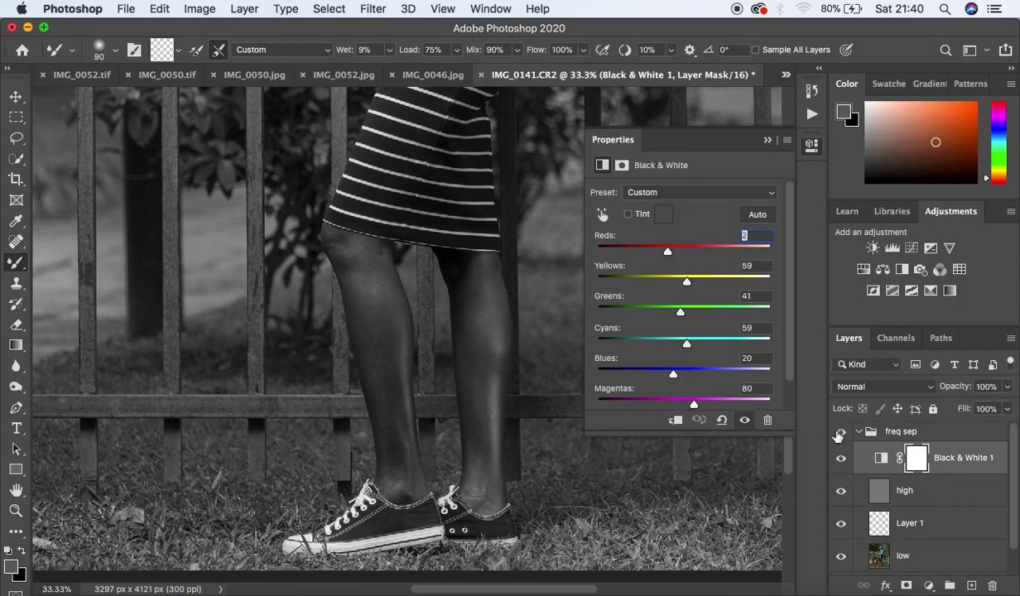
pyautogui.moveTo(676, 256); pyautogui.dragTo(677, 257)
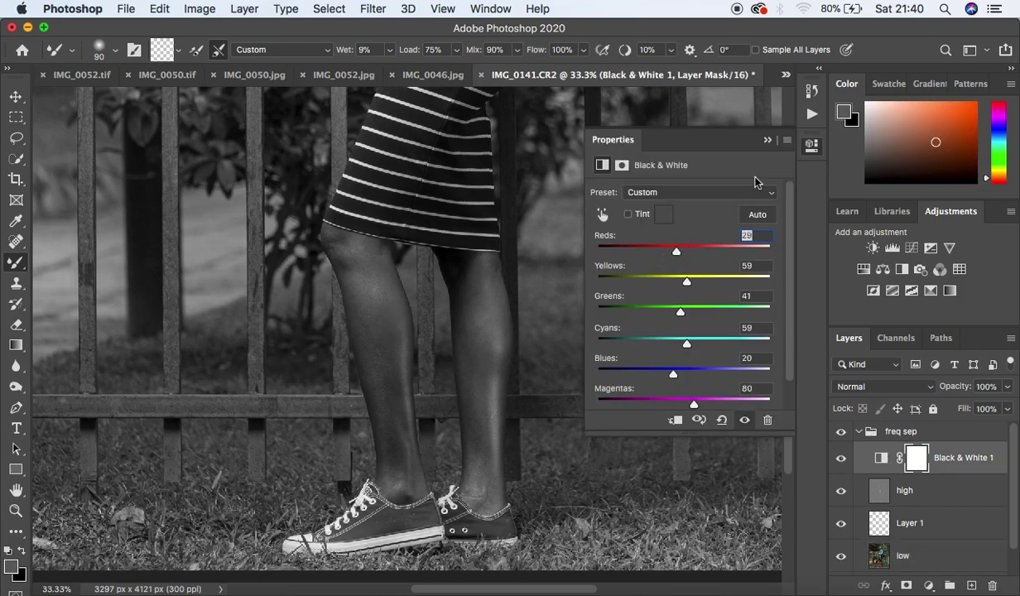
pyautogui.click(766, 141)
pyautogui.click(911, 551)
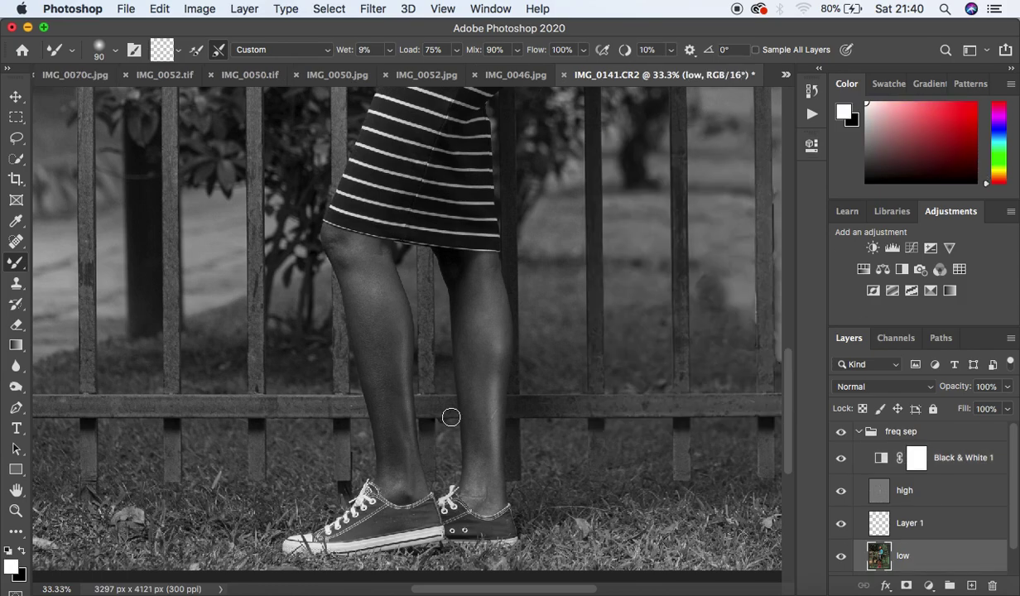
# Blend the uneven tones along the front leg's shin on the low layer with the Mixer Brush at size 150.
pyautogui.press(']')
pyautogui.press(']')
pyautogui.press(']')
pyautogui.press('[')
pyautogui.press('[')
pyautogui.moveTo(375, 373); pyautogui.dragTo(380, 401)
pyautogui.press(']')
pyautogui.press(']')
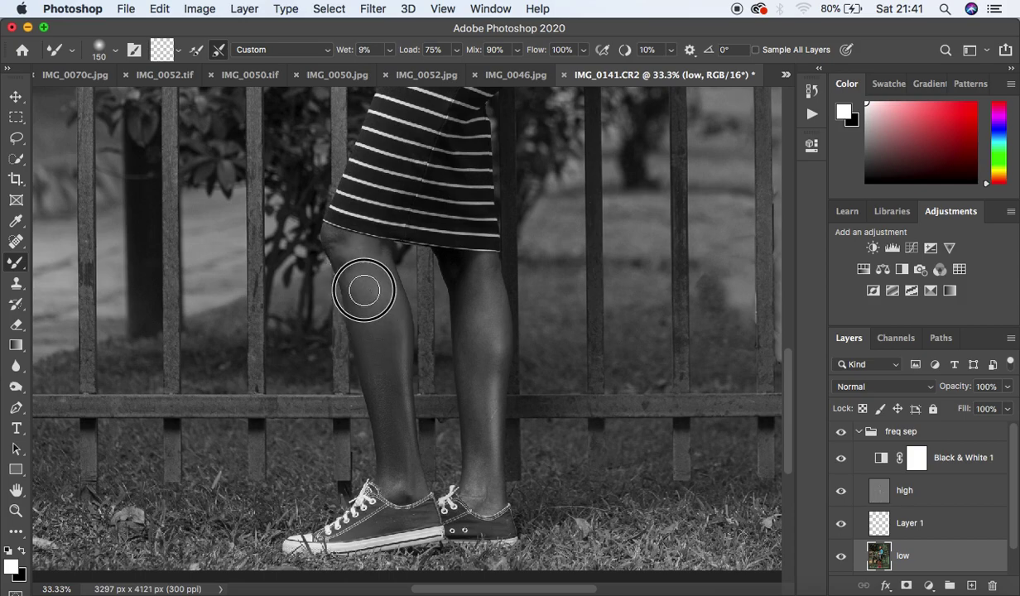
pyautogui.moveTo(382, 318)
pyautogui.mouseDown()
pyautogui.moveTo(374, 287)
pyautogui.moveTo(398, 449)
pyautogui.moveTo(375, 291)
pyautogui.mouseUp()
# Blend the front knee and upper shin with the Mixer Brush reduced to size 100.
pyautogui.press('[')
pyautogui.press('[')
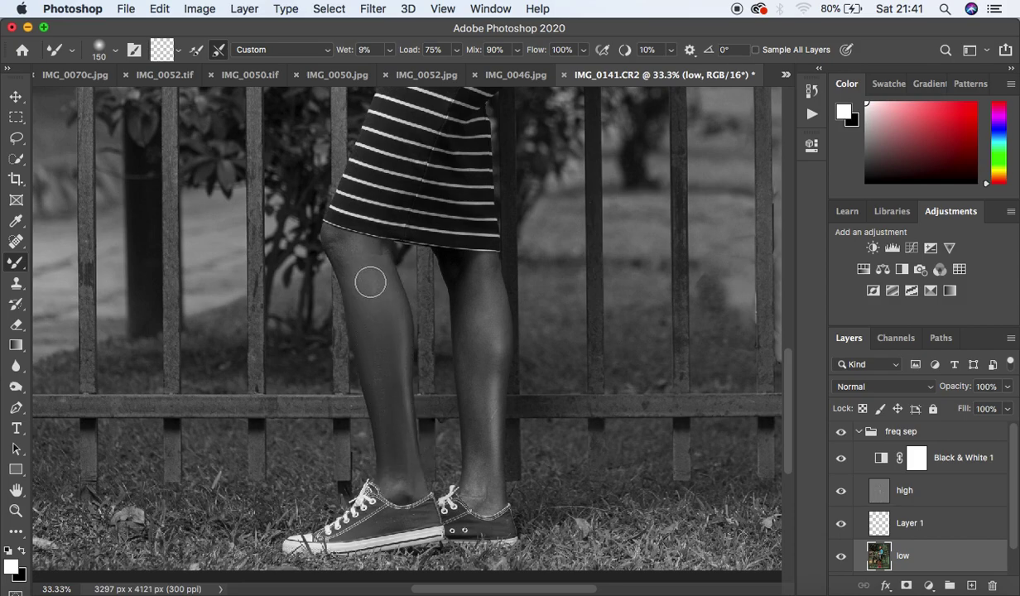
pyautogui.moveTo(346, 250)
pyautogui.mouseDown()
pyautogui.moveTo(347, 268)
pyautogui.moveTo(332, 241)
pyautogui.moveTo(346, 261)
pyautogui.mouseUp()
pyautogui.moveTo(385, 268)
pyautogui.mouseDown()
pyautogui.moveTo(407, 462)
pyautogui.moveTo(399, 486)
pyautogui.moveTo(366, 340)
pyautogui.mouseUp()
# Hide the Black & White layer and compare the legs with and without the freq sep group.
pyautogui.click(841, 460)
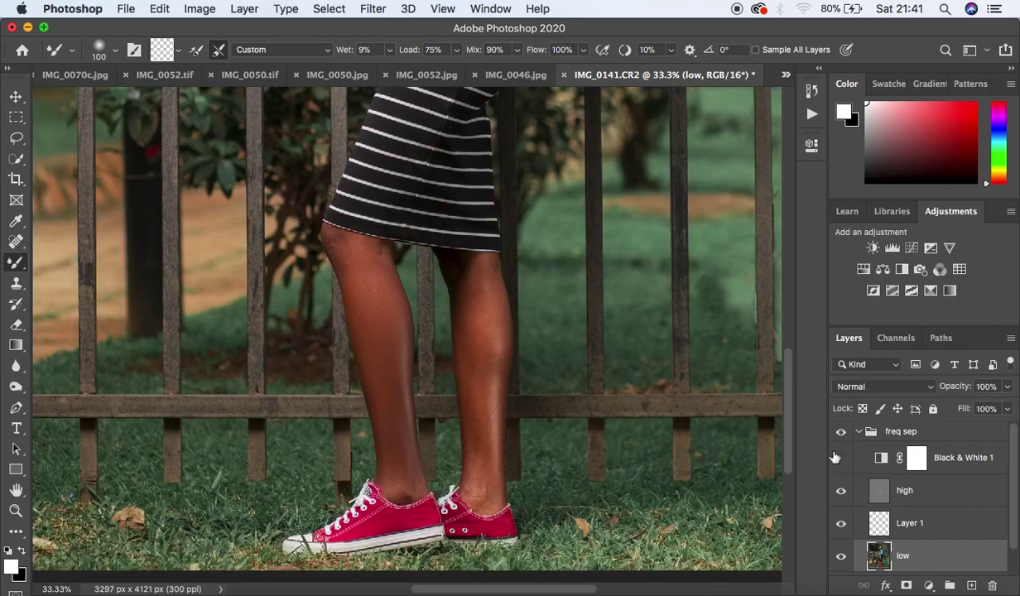
pyautogui.click(841, 431)
pyautogui.click(841, 433)
# Smooth the colour transitions along the back leg and the full front leg down to the ankle with the Mixer Brush.
pyautogui.moveTo(488, 309)
pyautogui.mouseDown()
pyautogui.moveTo(487, 295)
pyautogui.moveTo(486, 404)
pyautogui.mouseUp()
pyautogui.moveTo(475, 363)
pyautogui.mouseDown()
pyautogui.moveTo(469, 323)
pyautogui.moveTo(471, 358)
pyautogui.moveTo(488, 280)
pyautogui.moveTo(499, 352)
pyautogui.moveTo(471, 385)
pyautogui.moveTo(476, 473)
pyautogui.moveTo(478, 454)
pyautogui.moveTo(491, 494)
pyautogui.moveTo(483, 501)
pyautogui.moveTo(465, 314)
pyautogui.moveTo(478, 279)
pyautogui.moveTo(489, 283)
pyautogui.moveTo(498, 349)
pyautogui.moveTo(478, 330)
pyautogui.moveTo(478, 368)
pyautogui.moveTo(473, 362)
pyautogui.moveTo(484, 485)
pyautogui.mouseUp()
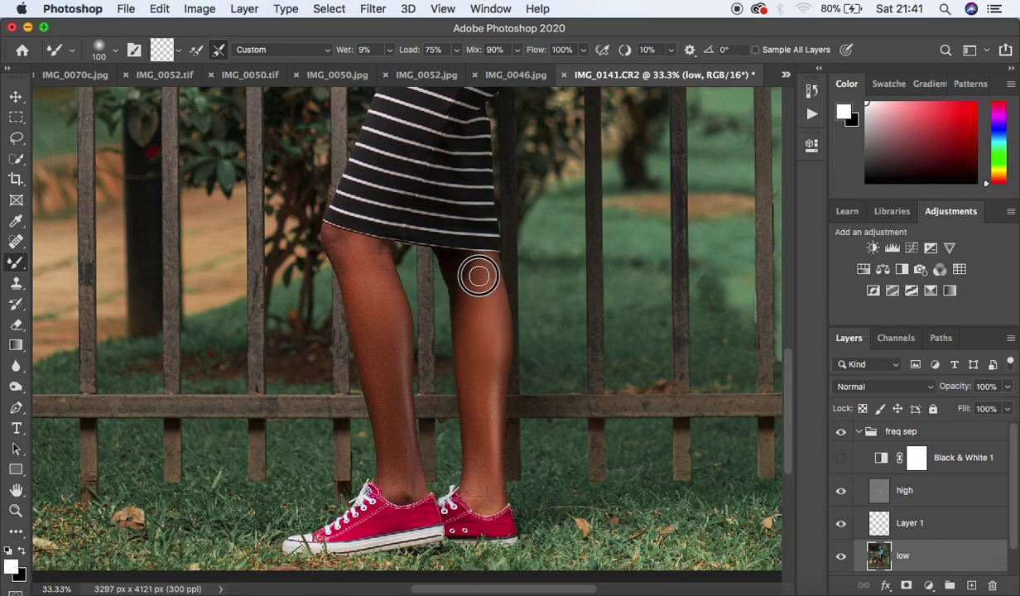
pyautogui.moveTo(376, 271)
pyautogui.mouseDown()
pyautogui.moveTo(353, 253)
pyautogui.moveTo(399, 489)
pyautogui.mouseUp()
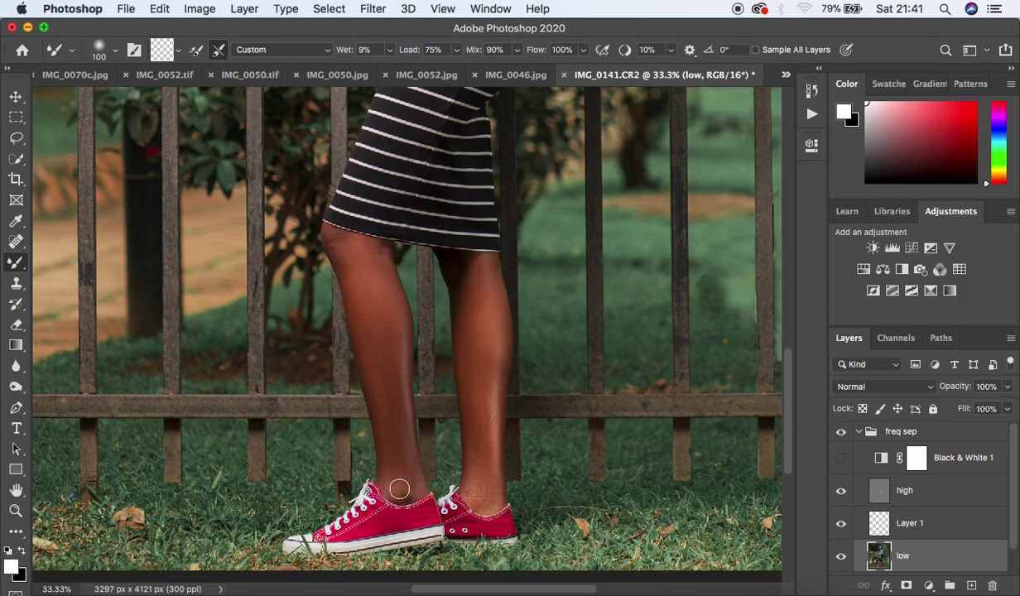
pyautogui.moveTo(407, 446)
pyautogui.mouseDown()
pyautogui.moveTo(406, 467)
pyautogui.moveTo(385, 337)
pyautogui.moveTo(378, 360)
pyautogui.moveTo(342, 241)
pyautogui.mouseUp()
pyautogui.press('super+minus')
pyautogui.press('super+minus')
pyautogui.press('super+minus')
pyautogui.press('super+minus')
pyautogui.press('super+plus')
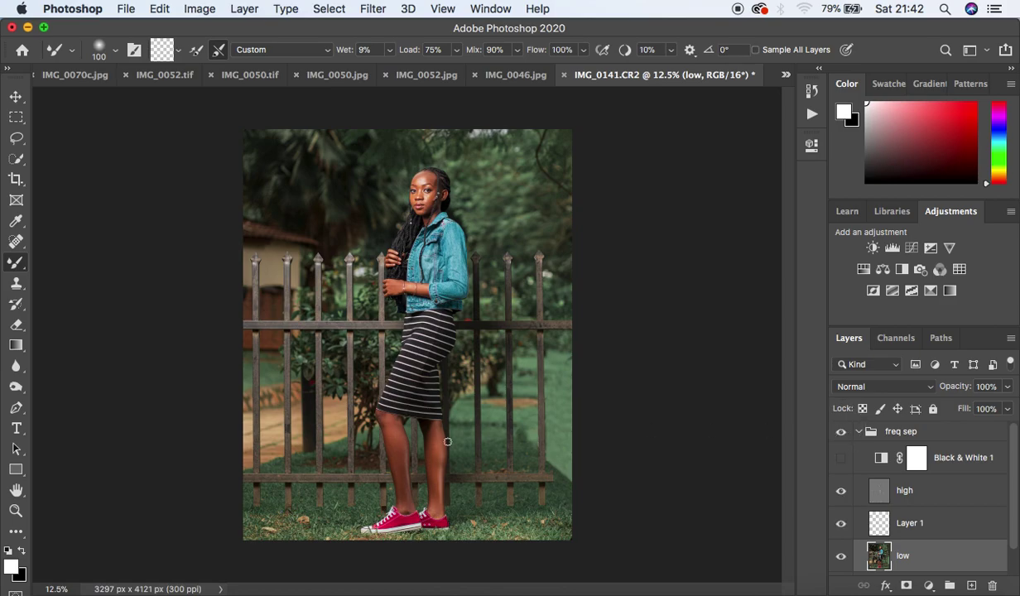
# Show the Black & White layer again and blend the forearm and both hands with the Mixer Brush at size 70.
pyautogui.press('super+plus')
pyautogui.press('super+plus')
pyautogui.press('super+plus')
pyautogui.press('super+plus')
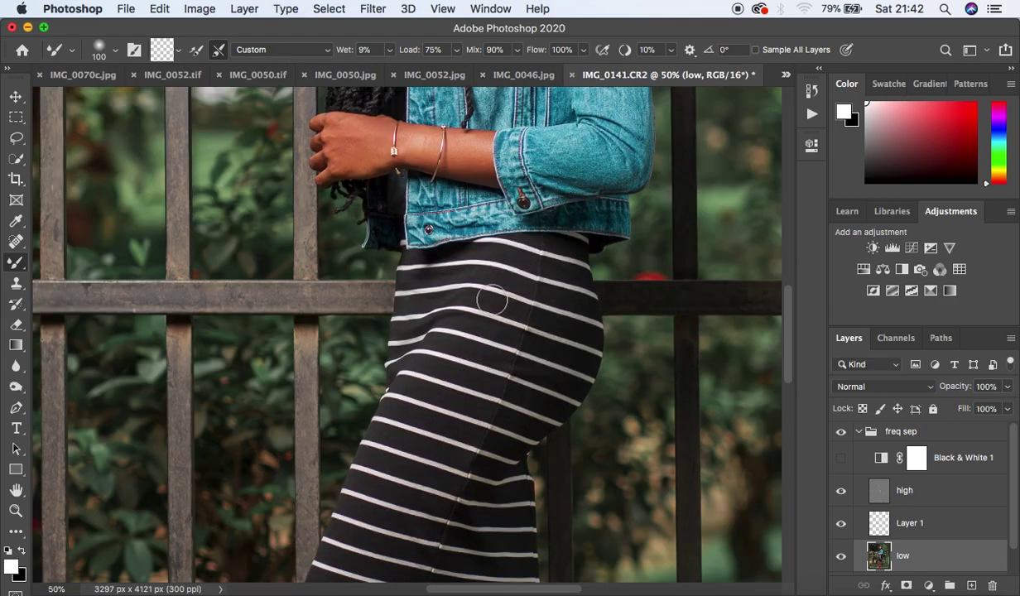
pyautogui.moveTo(497, 267); pyautogui.dragTo(561, 546)
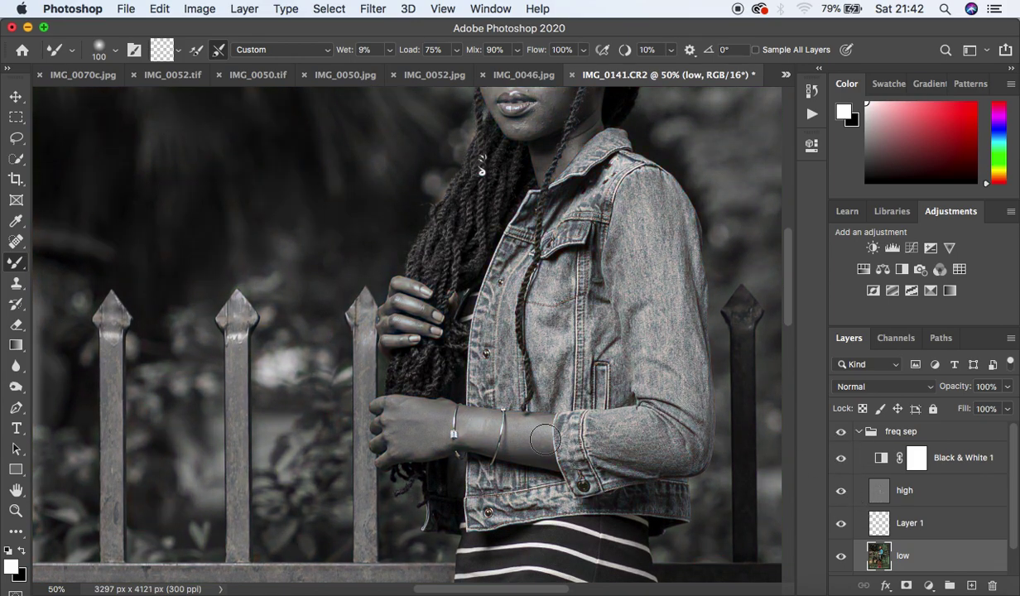
pyautogui.press('[')
pyautogui.press('[')
pyautogui.moveTo(520, 447)
pyautogui.mouseDown()
pyautogui.moveTo(540, 455)
pyautogui.moveTo(507, 421)
pyautogui.moveTo(532, 425)
pyautogui.moveTo(537, 432)
pyautogui.moveTo(468, 414)
pyautogui.moveTo(477, 432)
pyautogui.moveTo(396, 414)
pyautogui.moveTo(414, 414)
pyautogui.moveTo(407, 442)
pyautogui.moveTo(413, 428)
pyautogui.moveTo(436, 423)
pyautogui.moveTo(395, 425)
pyautogui.mouseUp()
pyautogui.moveTo(404, 300)
pyautogui.mouseDown()
pyautogui.moveTo(386, 291)
pyautogui.moveTo(406, 318)
pyautogui.mouseUp()
# Blend the skin tones on the forehead, cheeks and chin with the Mixer Brush, reducing its size to 35.
pyautogui.moveTo(789, 314); pyautogui.dragTo(788, 242)
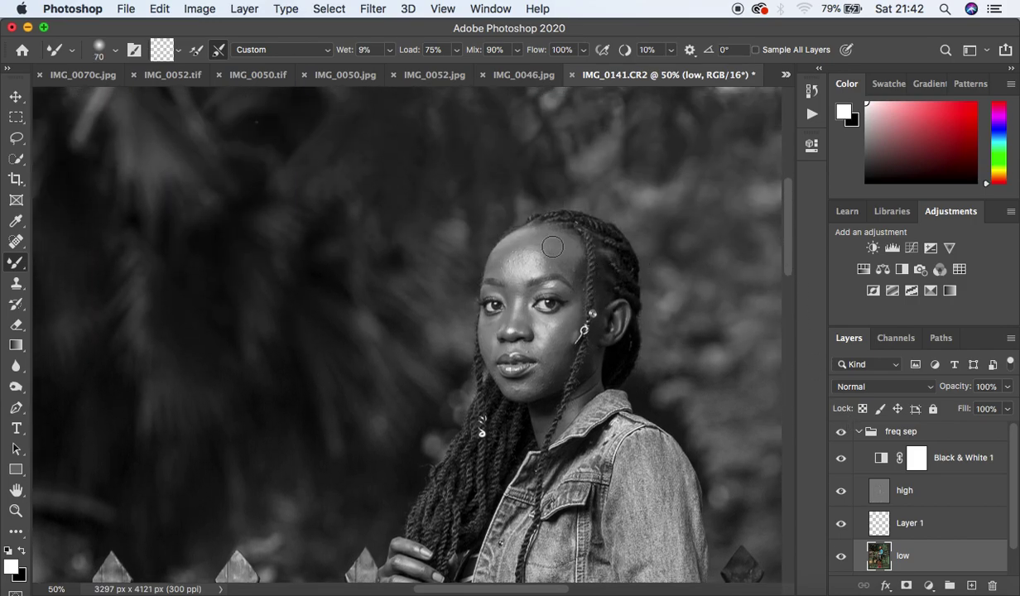
pyautogui.moveTo(553, 248)
pyautogui.mouseDown()
pyautogui.moveTo(564, 246)
pyautogui.moveTo(568, 266)
pyautogui.moveTo(546, 245)
pyautogui.moveTo(514, 246)
pyautogui.moveTo(505, 264)
pyautogui.moveTo(548, 246)
pyautogui.moveTo(540, 257)
pyautogui.moveTo(518, 248)
pyautogui.moveTo(553, 255)
pyautogui.moveTo(543, 262)
pyautogui.moveTo(523, 240)
pyautogui.moveTo(566, 262)
pyautogui.moveTo(534, 249)
pyautogui.moveTo(516, 258)
pyautogui.moveTo(514, 279)
pyautogui.mouseUp()
pyautogui.moveTo(564, 324)
pyautogui.mouseDown()
pyautogui.moveTo(548, 373)
pyautogui.moveTo(518, 393)
pyautogui.moveTo(532, 391)
pyautogui.moveTo(543, 348)
pyautogui.moveTo(488, 338)
pyautogui.moveTo(525, 306)
pyautogui.moveTo(521, 328)
pyautogui.moveTo(521, 318)
pyautogui.moveTo(548, 333)
pyautogui.moveTo(560, 320)
pyautogui.moveTo(531, 349)
pyautogui.moveTo(547, 381)
pyautogui.moveTo(540, 351)
pyautogui.mouseUp()
pyautogui.moveTo(520, 306)
pyautogui.mouseDown()
pyautogui.moveTo(508, 270)
pyautogui.moveTo(518, 245)
pyautogui.moveTo(559, 262)
pyautogui.moveTo(574, 282)
pyautogui.moveTo(554, 264)
pyautogui.moveTo(577, 264)
pyautogui.moveTo(581, 313)
pyautogui.moveTo(561, 373)
pyautogui.moveTo(523, 393)
pyautogui.moveTo(541, 414)
pyautogui.moveTo(577, 399)
pyautogui.mouseUp()
# Hide the Black & White layer and review the retouched skin across the whole photo in colour.
pyautogui.click(841, 459)
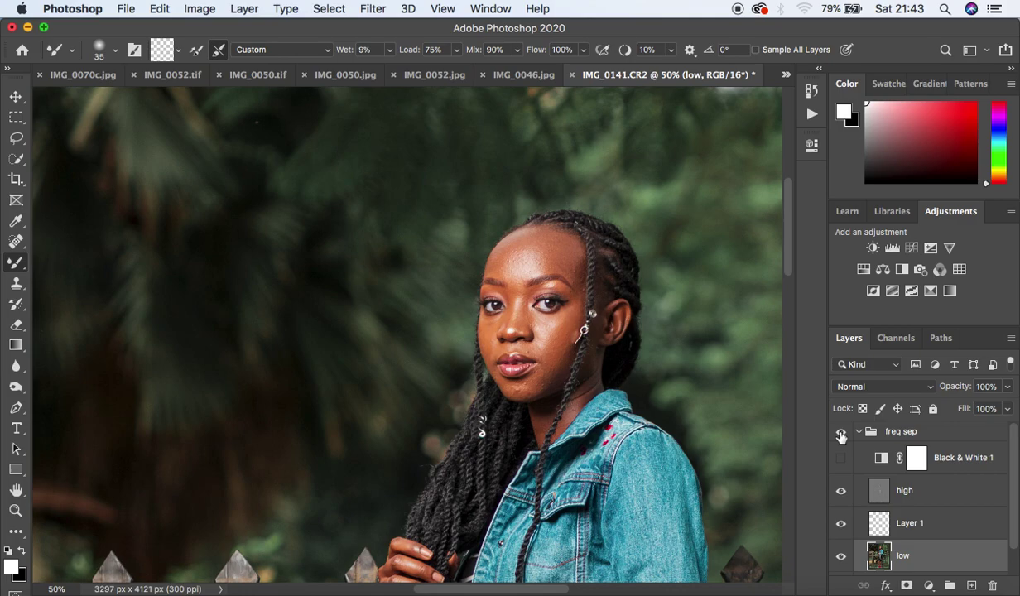
pyautogui.press('super+minus')
pyautogui.press('super+minus')
pyautogui.press('super+minus')
pyautogui.press('super+minus')
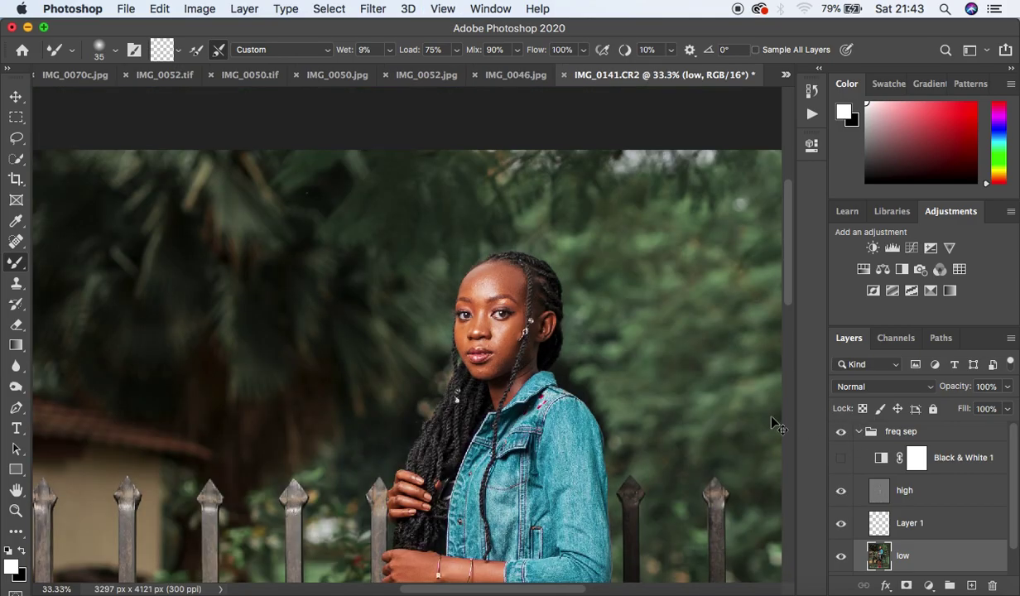
pyautogui.press('super+plus')
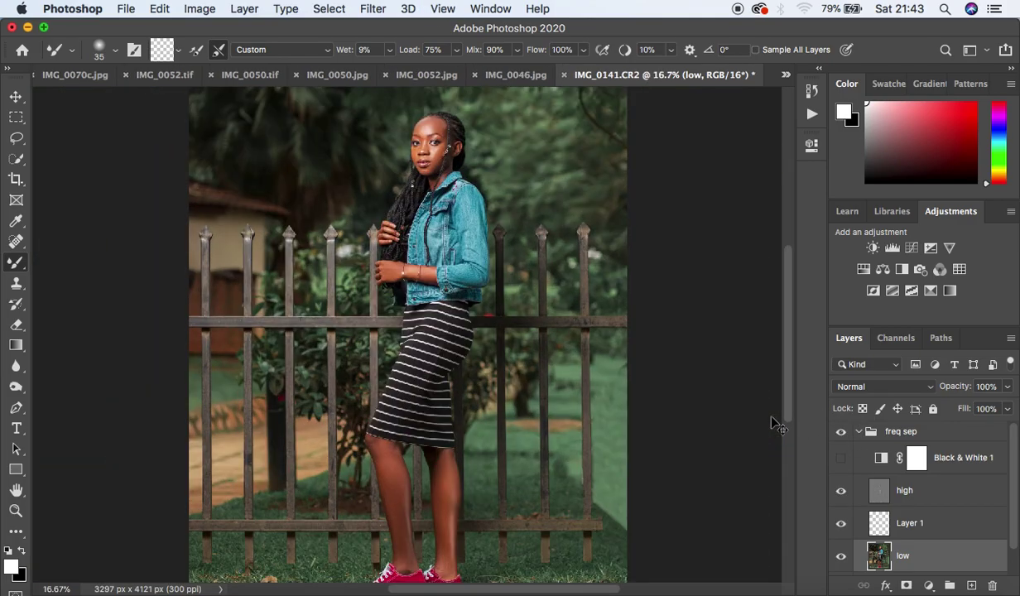
pyautogui.press('super+minus')
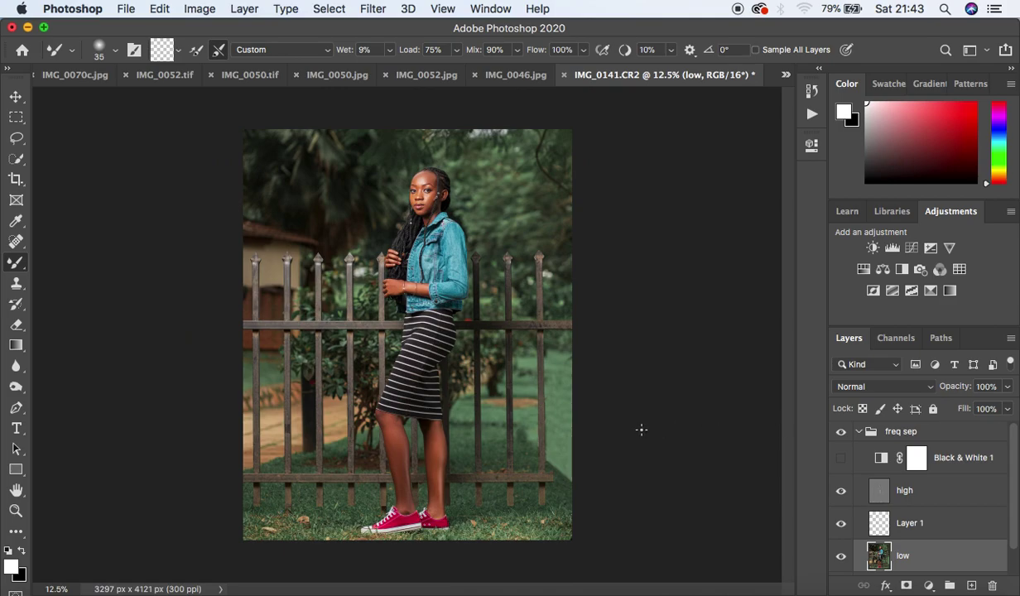
# Delete the Black & White adjustment layer and stamp all visible layers into a new layer above the freq sep group.
pyautogui.click(971, 458)
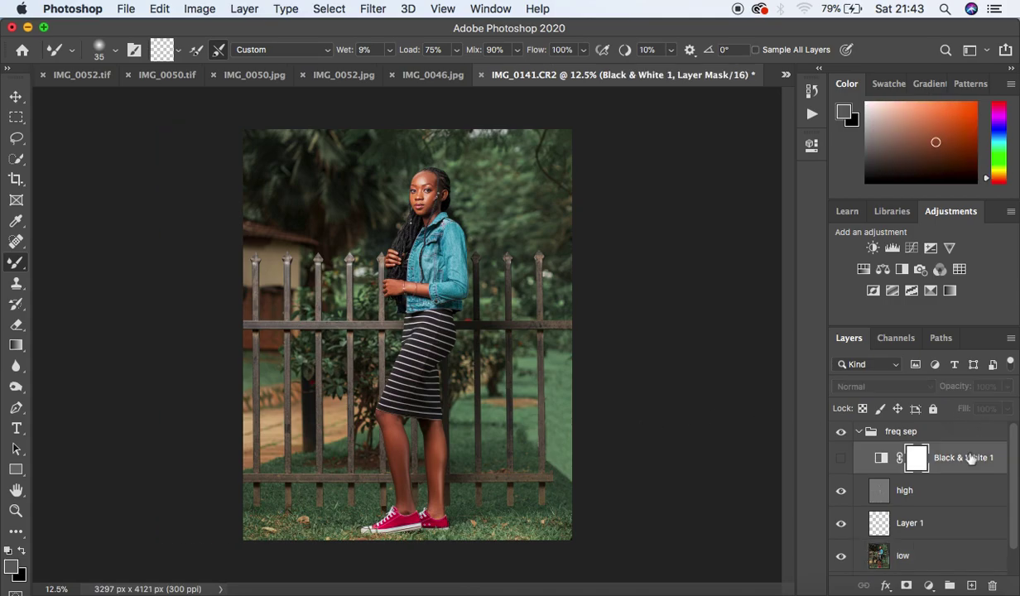
pyautogui.press('BackSpace')
pyautogui.click(858, 432)
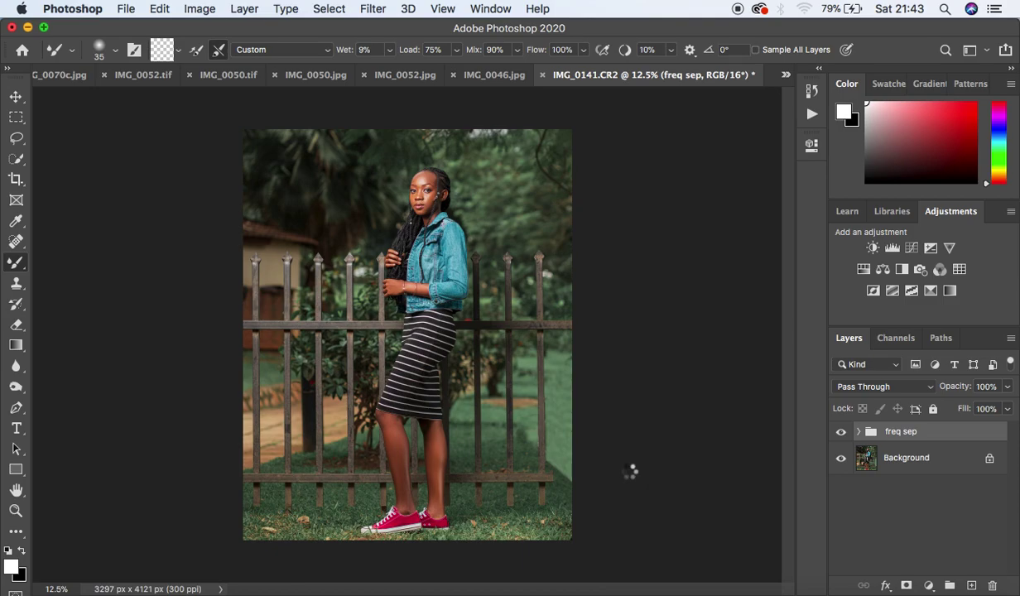
pyautogui.press('super+alt+shift+e')
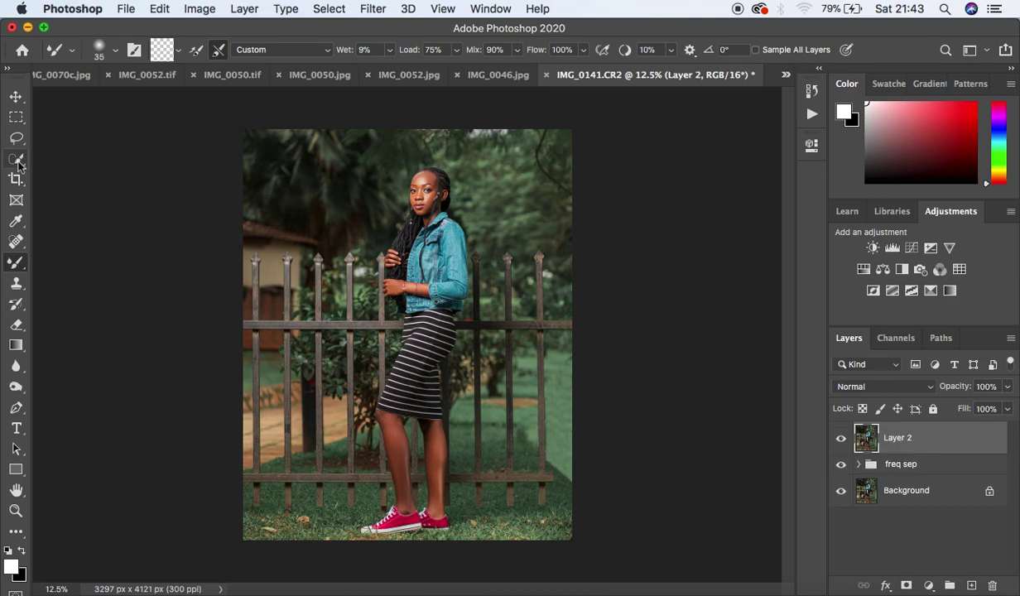
# Select both bare legs on the stamped layer with the Quick Selection tool and invert the selection.
pyautogui.click(17, 161)
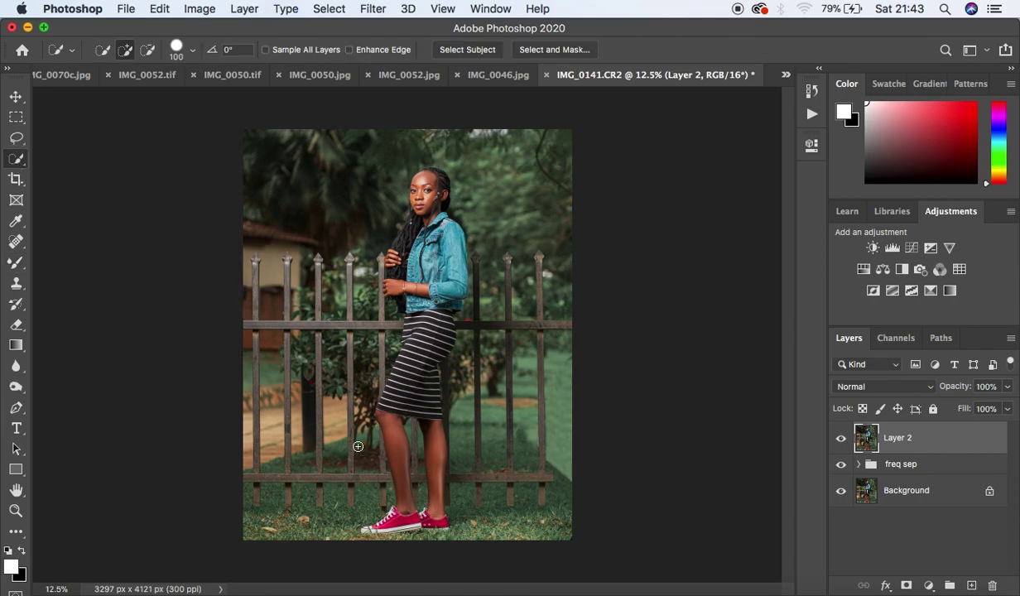
pyautogui.moveTo(388, 435)
pyautogui.mouseDown()
pyautogui.moveTo(401, 460)
pyautogui.moveTo(395, 493)
pyautogui.moveTo(389, 484)
pyautogui.moveTo(431, 482)
pyautogui.moveTo(432, 472)
pyautogui.moveTo(420, 497)
pyautogui.moveTo(434, 444)
pyautogui.mouseUp()
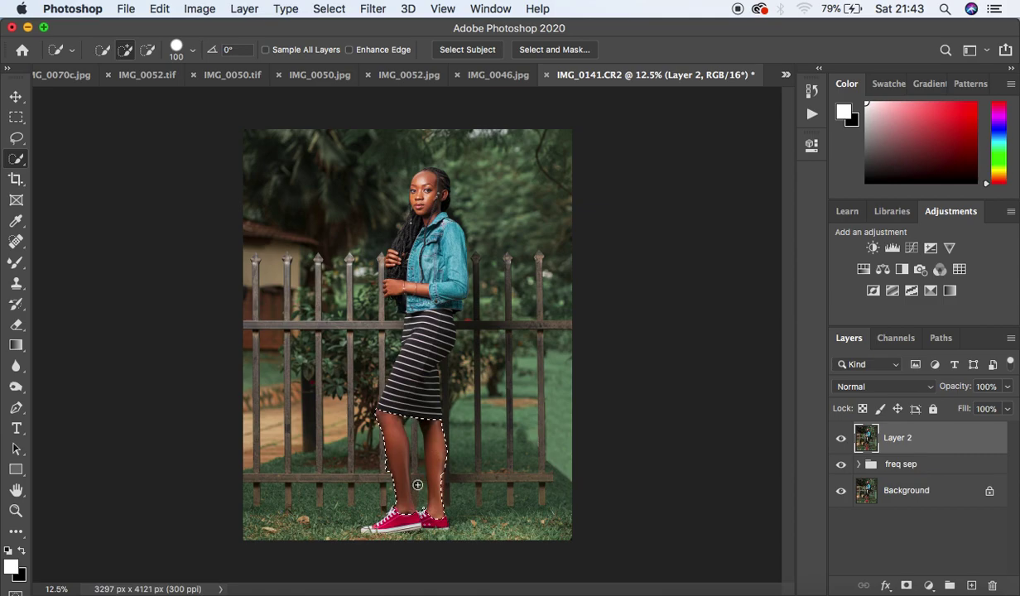
pyautogui.press('super+shift+i')
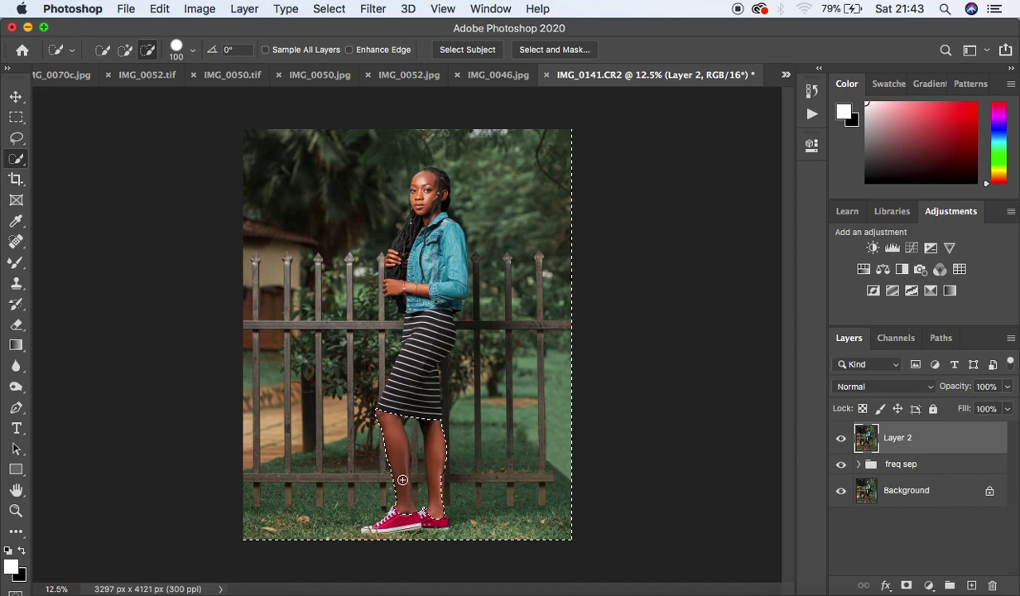
# Remove the gap between the legs from the selection with the Quick Selection tool at size 60, leaving only both bare legs selected.
pyautogui.press('super+shift+i')
pyautogui.press('[')
pyautogui.press('[')
pyautogui.press('[')
pyautogui.press('[')
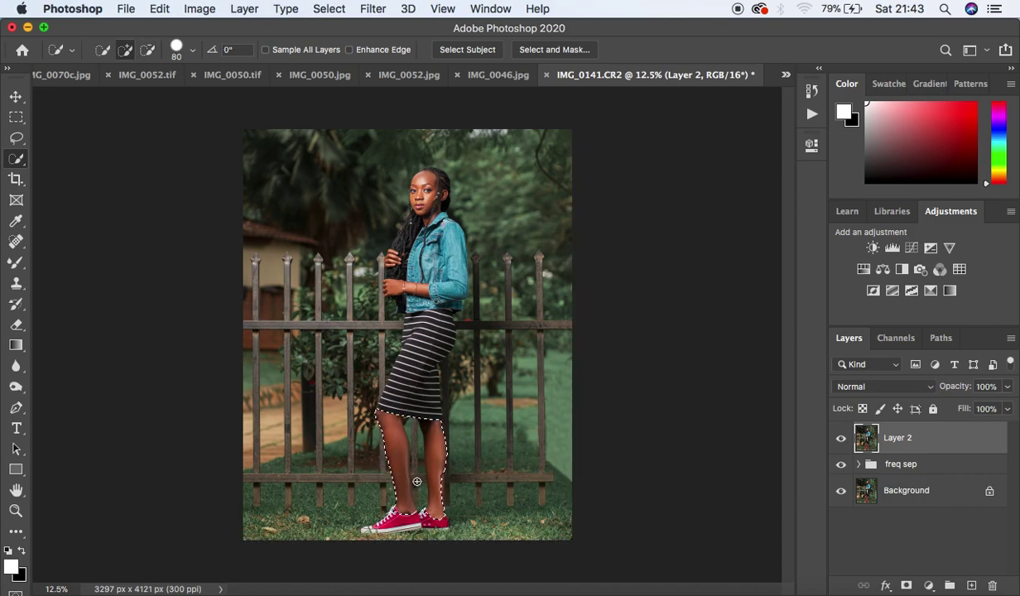
pyautogui.press('alt')
pyautogui.press('super+shift+i')
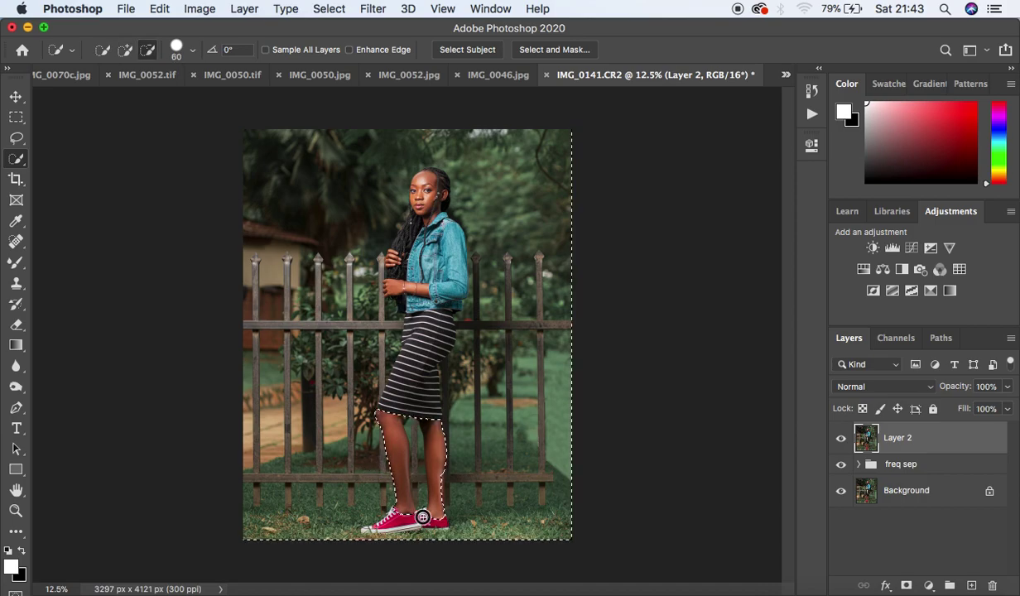
pyautogui.moveTo(421, 497)
pyautogui.mouseDown()
pyautogui.moveTo(412, 440)
pyautogui.moveTo(415, 463)
pyautogui.mouseUp()
pyautogui.press('super+shift+i')
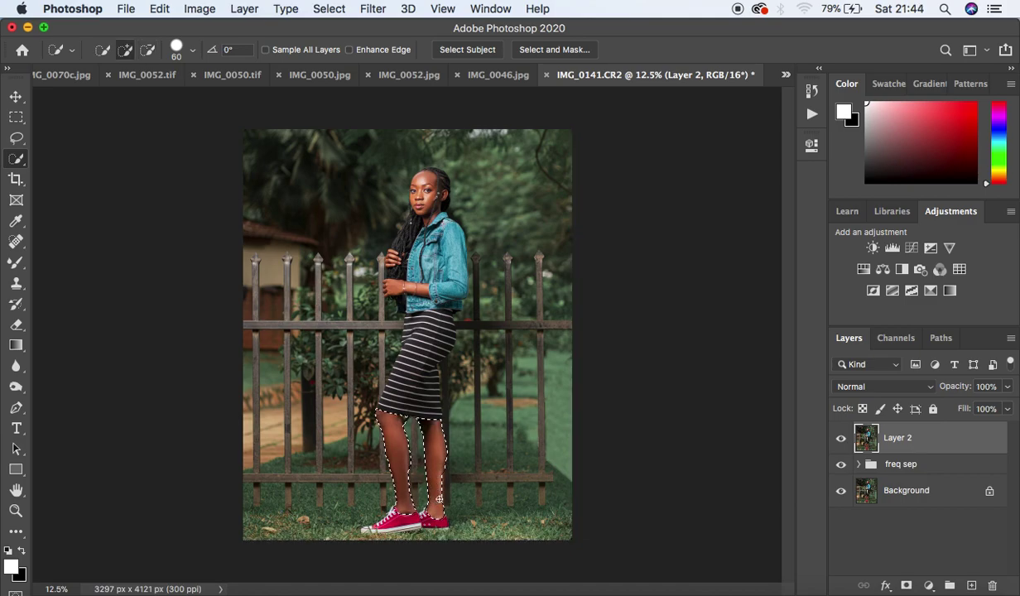
pyautogui.press('super+equal')
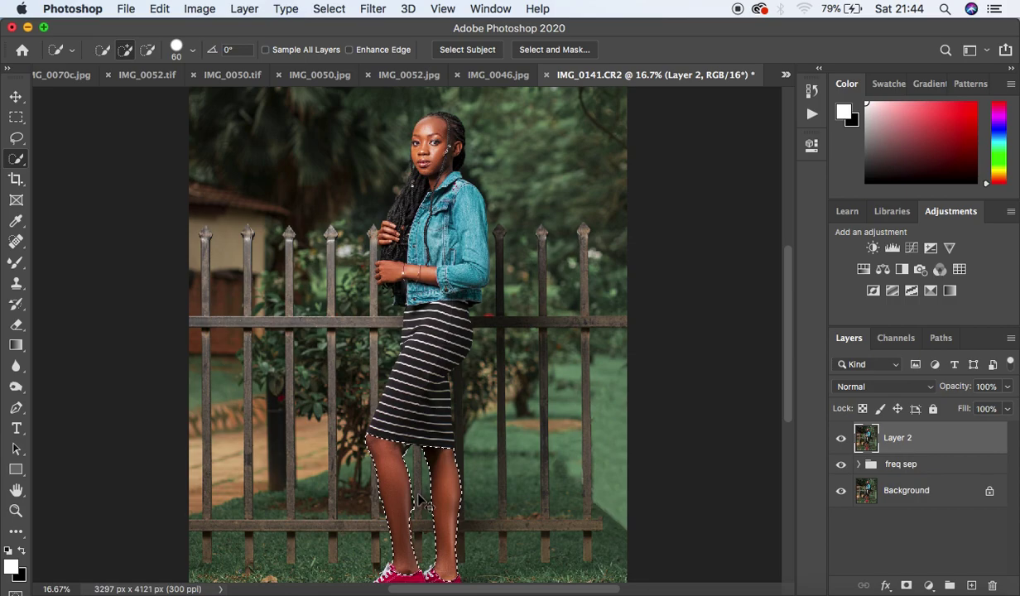
pyautogui.press('alt')
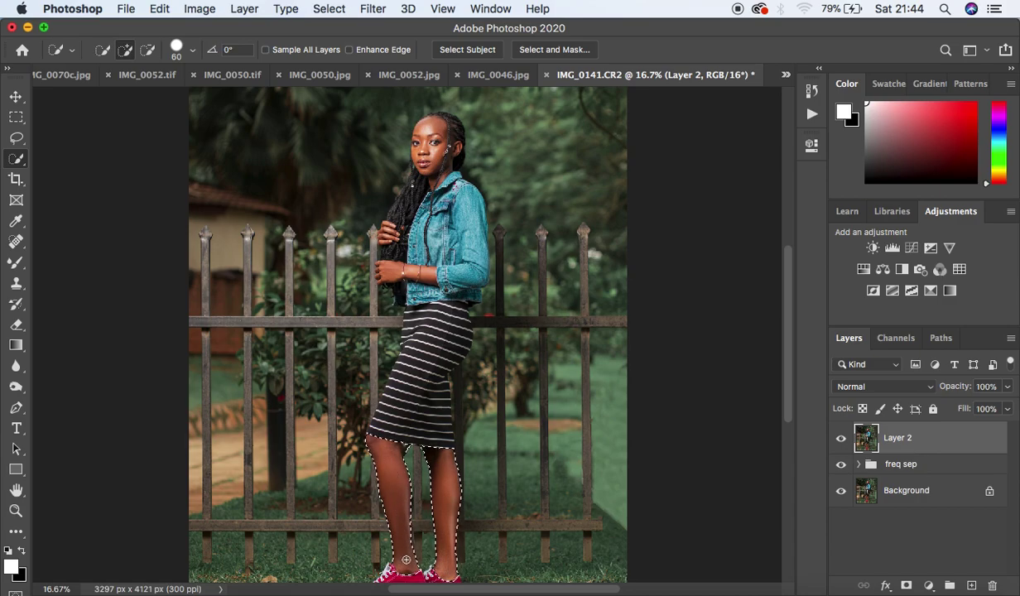
pyautogui.press('super+minus')
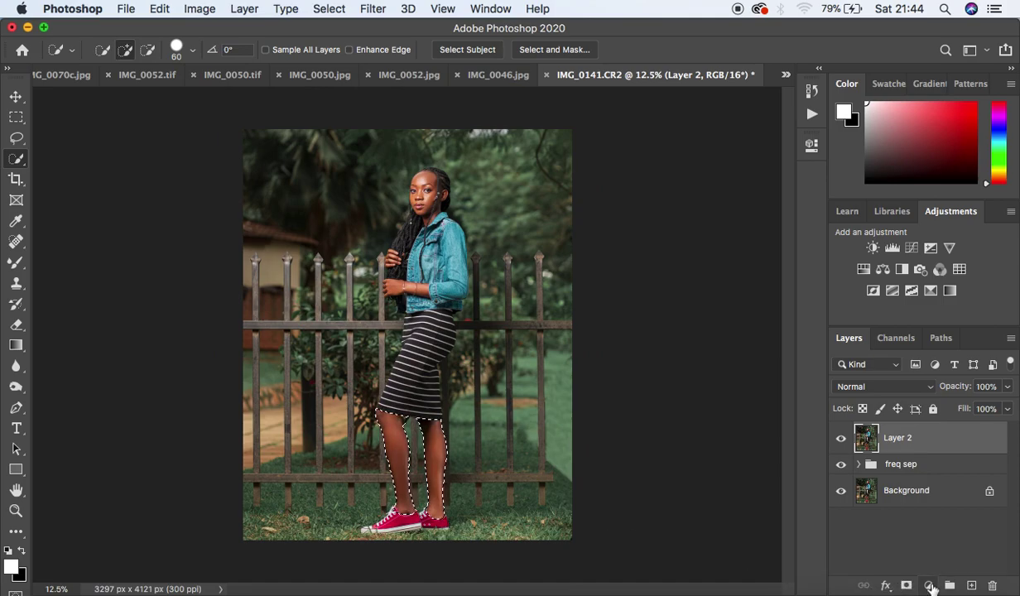
# Add a Brightness/Contrast adjustment masked to the selected legs with Brightness 25 and compare the photo with and without it.
pyautogui.click(929, 585)
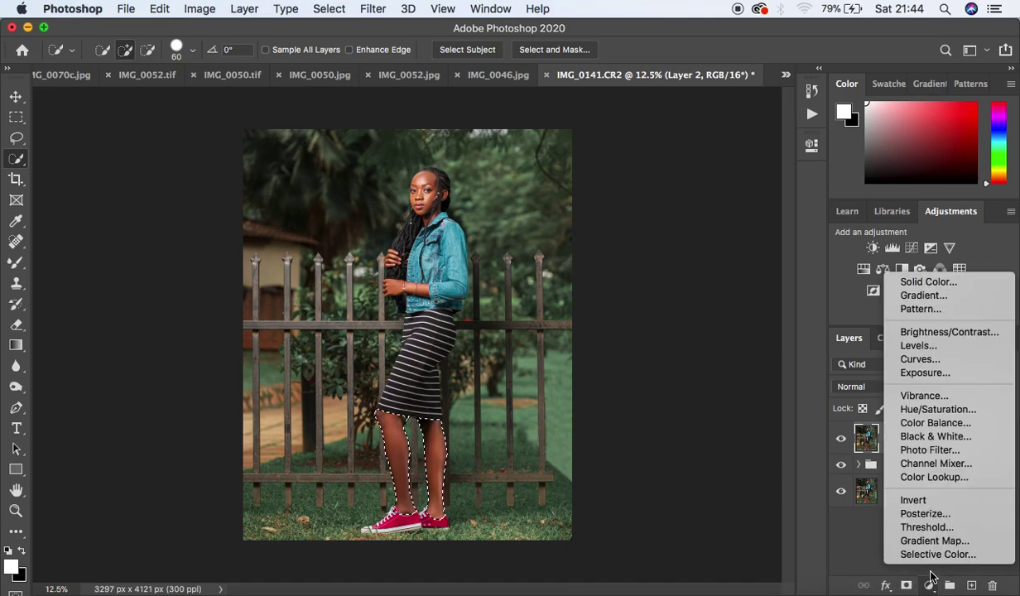
pyautogui.click(936, 335)
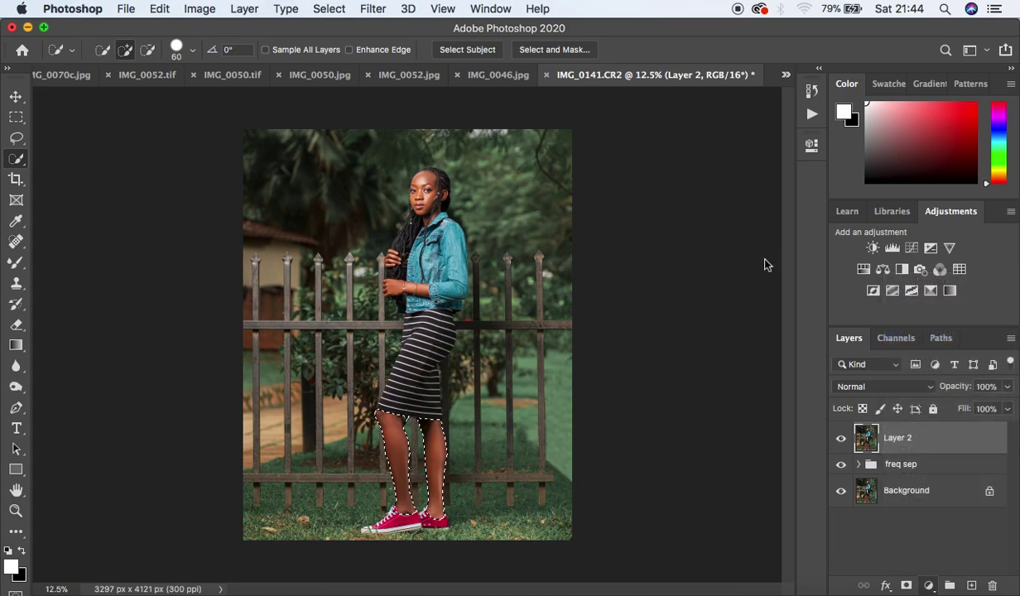
pyautogui.moveTo(684, 237); pyautogui.dragTo(700, 239)
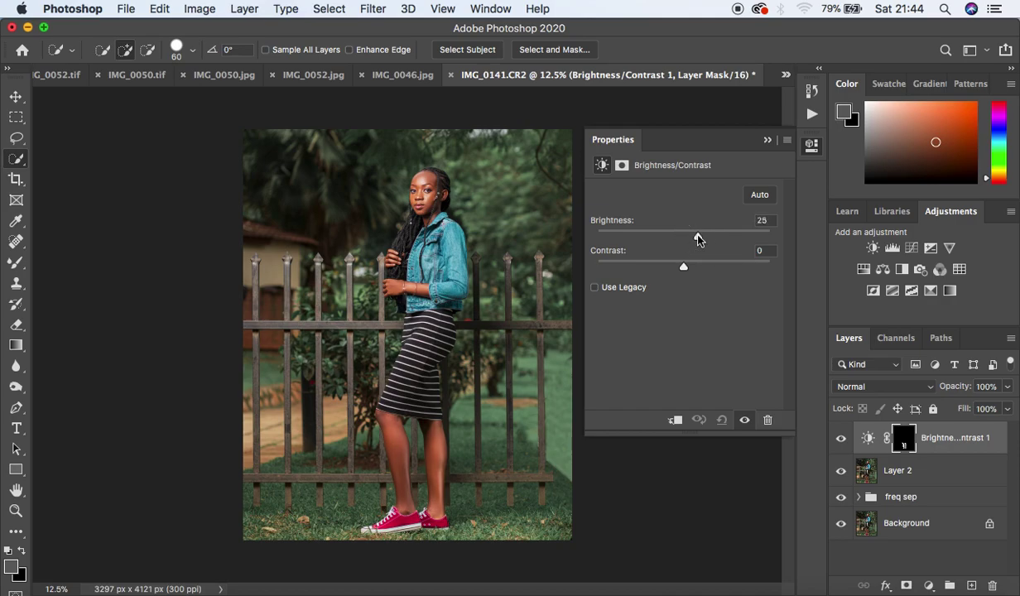
pyautogui.click(767, 140)
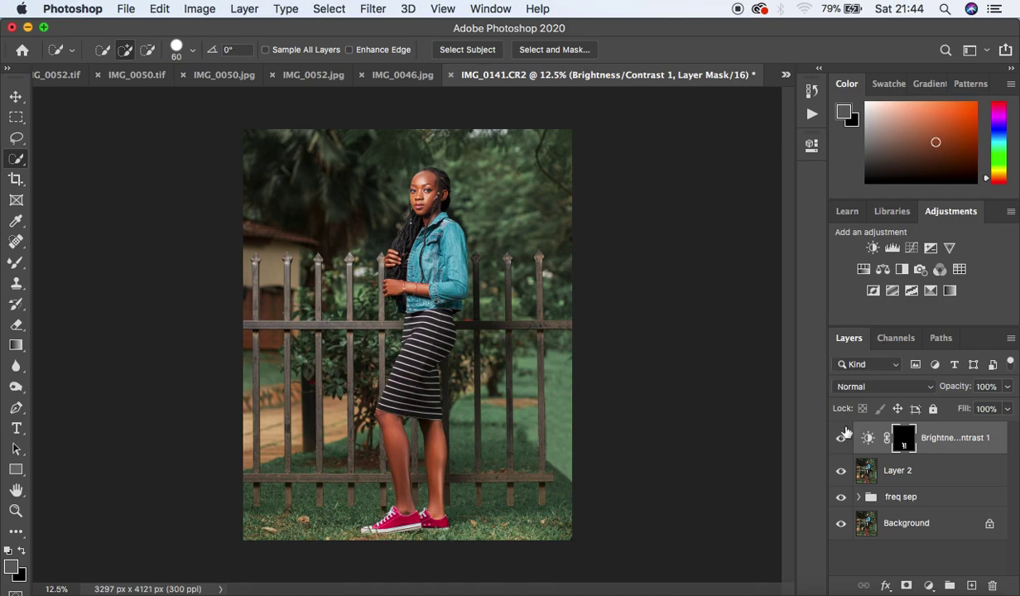
pyautogui.click(841, 439)
pyautogui.click(841, 439)
pyautogui.click(841, 439)
pyautogui.press('super+minus')
pyautogui.press('super+minus')
pyautogui.press('super+plus')
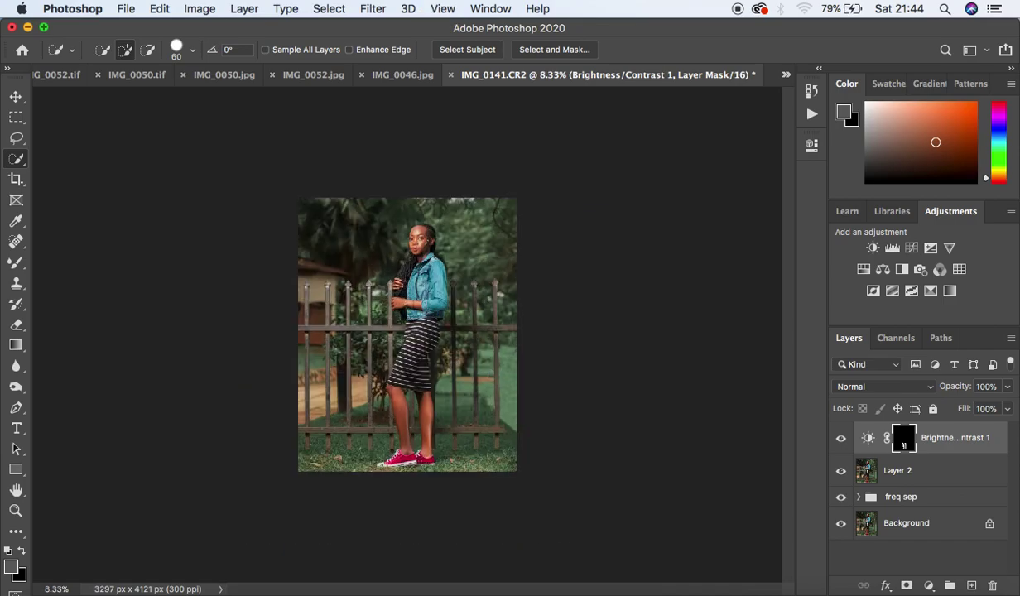
# Add a Selective Color adjustment over the whole photo, setting Yellow to -10% and Black to +2% for the Blacks.
pyautogui.click(929, 586)
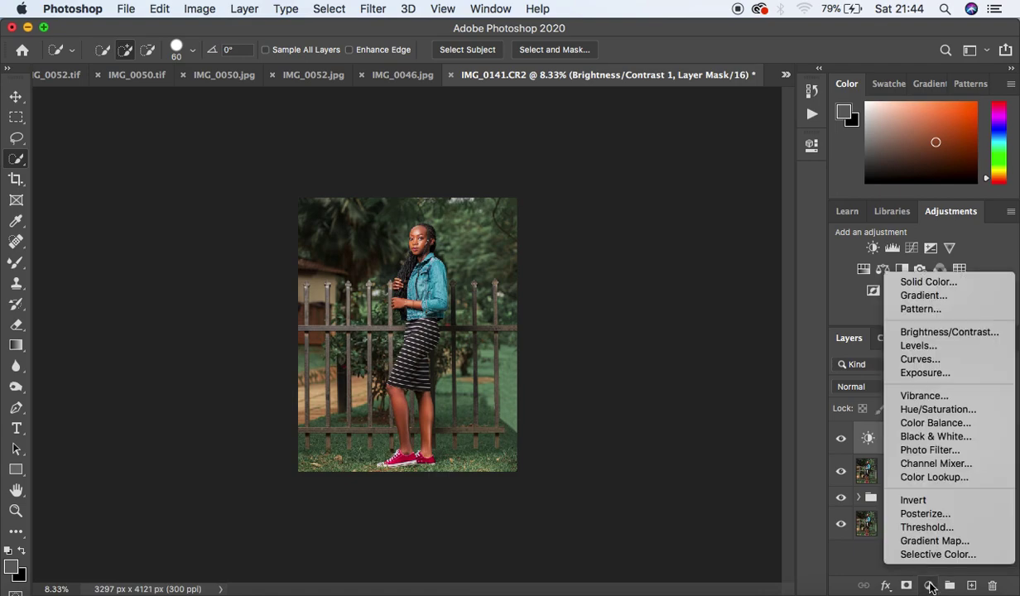
pyautogui.click(900, 555)
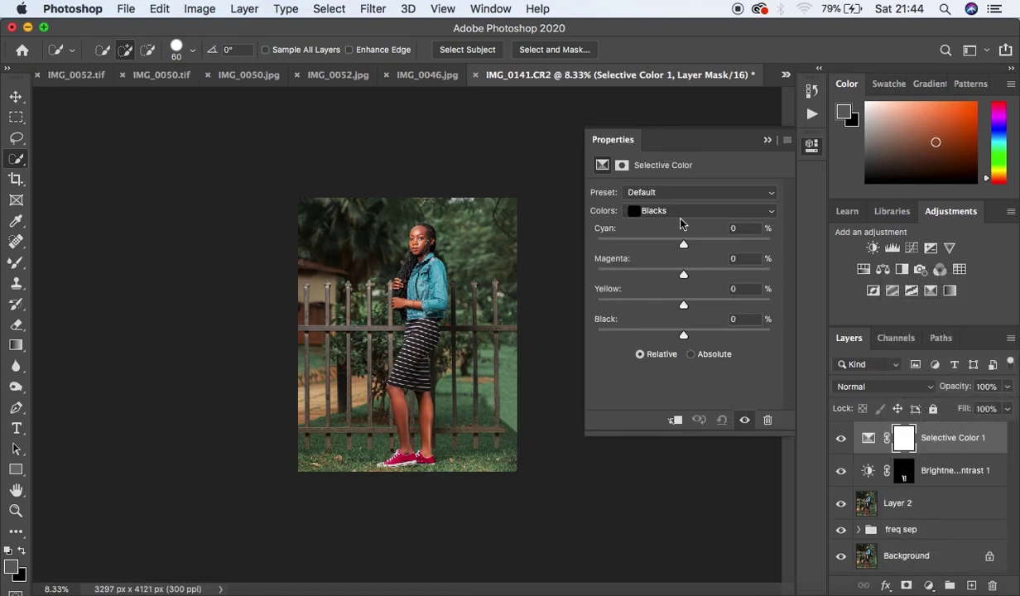
pyautogui.moveTo(683, 335); pyautogui.dragTo(686, 336)
pyautogui.moveTo(683, 305); pyautogui.dragTo(677, 308)
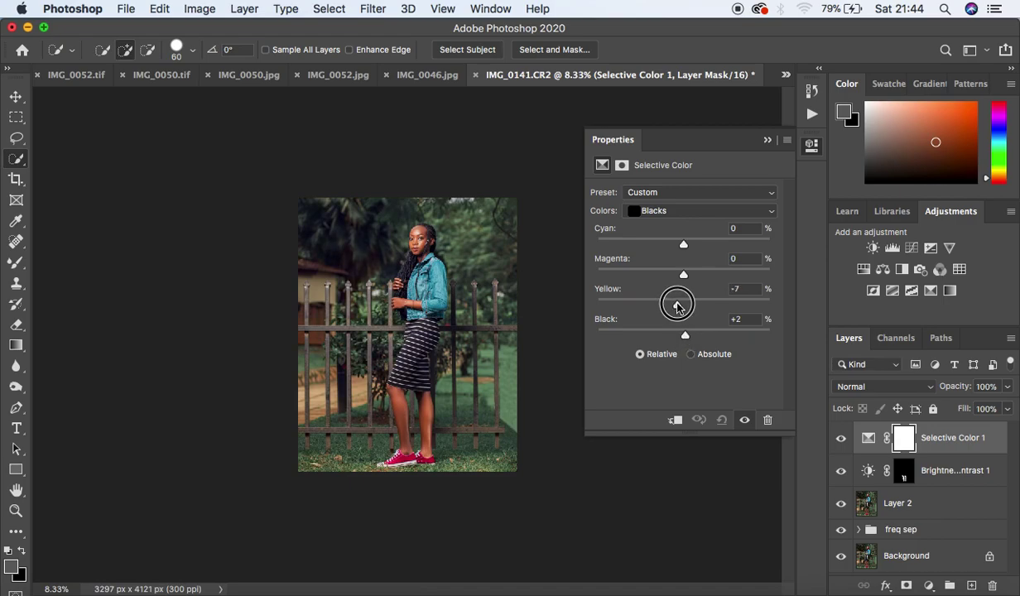
pyautogui.moveTo(678, 308); pyautogui.dragTo(677, 308)
pyautogui.moveTo(676, 306); pyautogui.dragTo(675, 306)
pyautogui.click(841, 438)
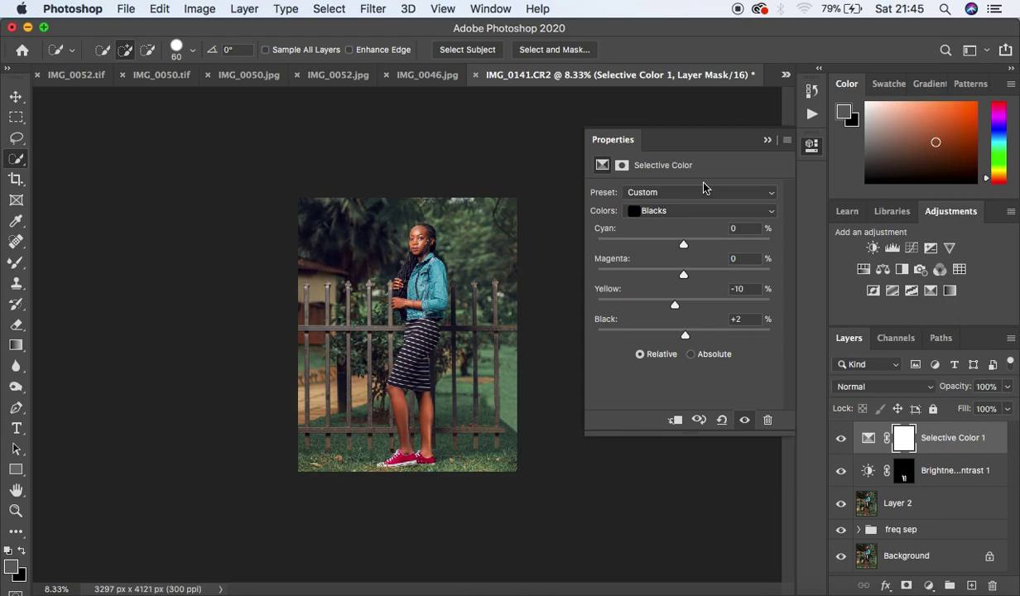
pyautogui.click(768, 140)
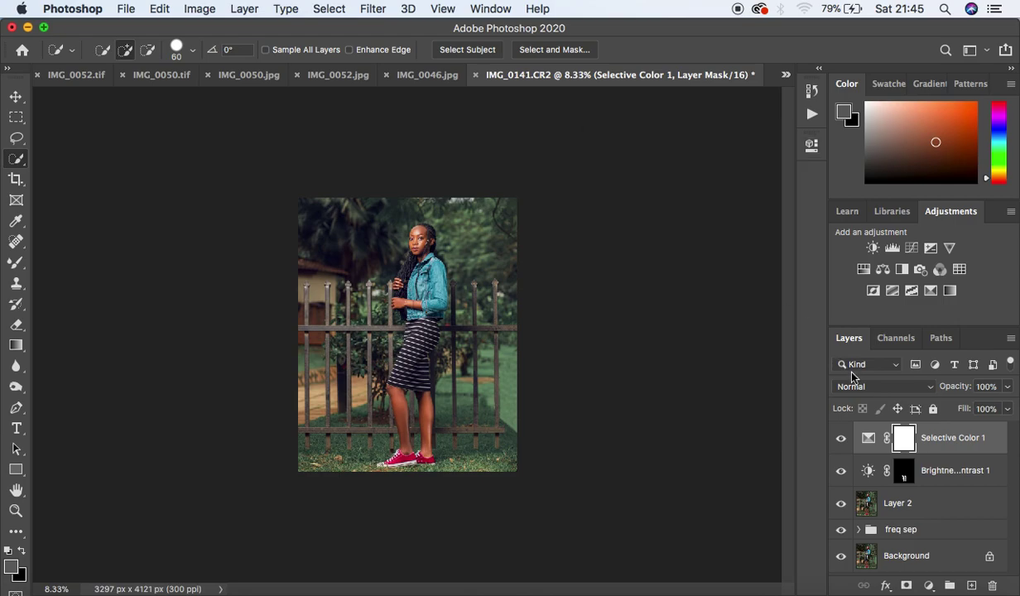
# Add a Photo Filter adjustment using Cooling Filter (82) and reduce its density to a very low amount.
pyautogui.click(928, 586)
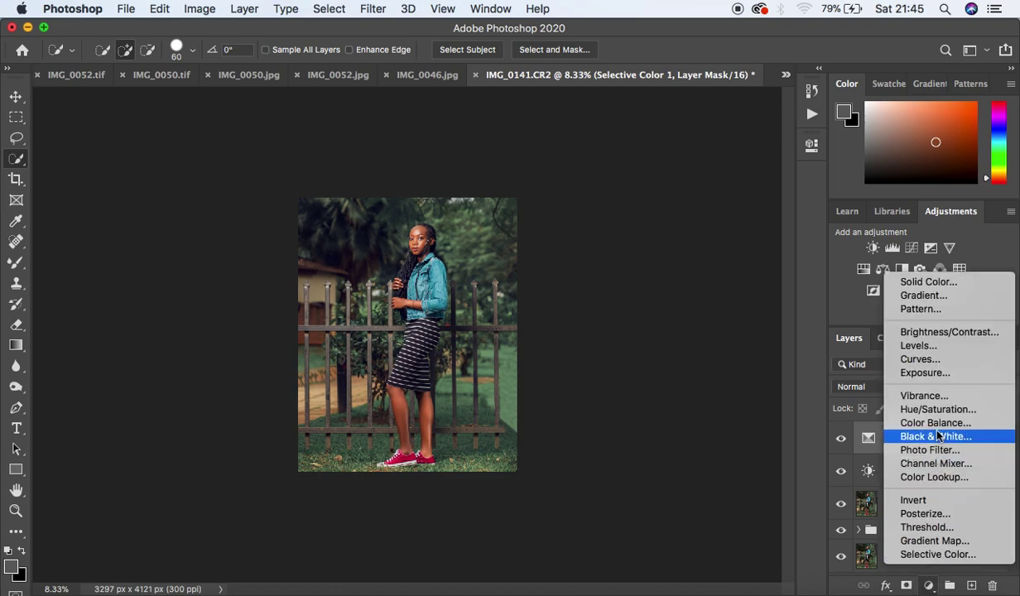
pyautogui.click(930, 450)
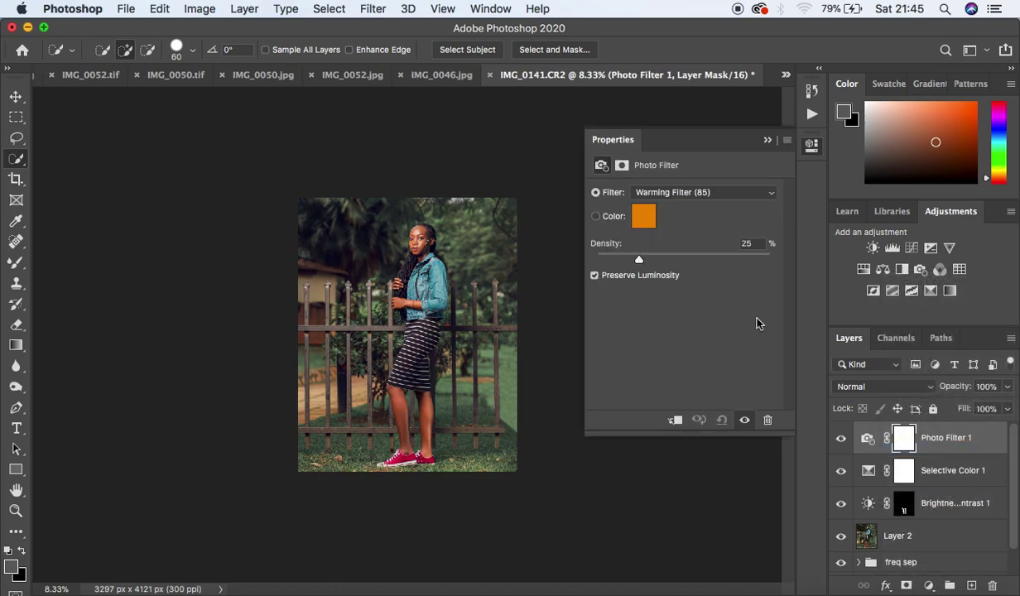
pyautogui.click(681, 192)
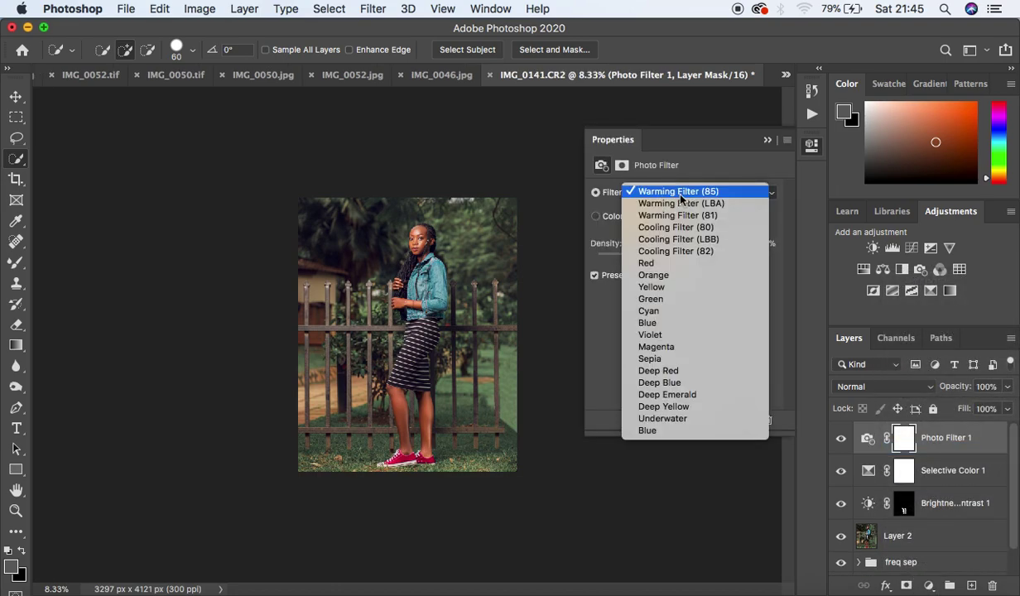
pyautogui.click(683, 251)
pyautogui.moveTo(629, 262); pyautogui.dragTo(602, 262)
pyautogui.click(768, 139)
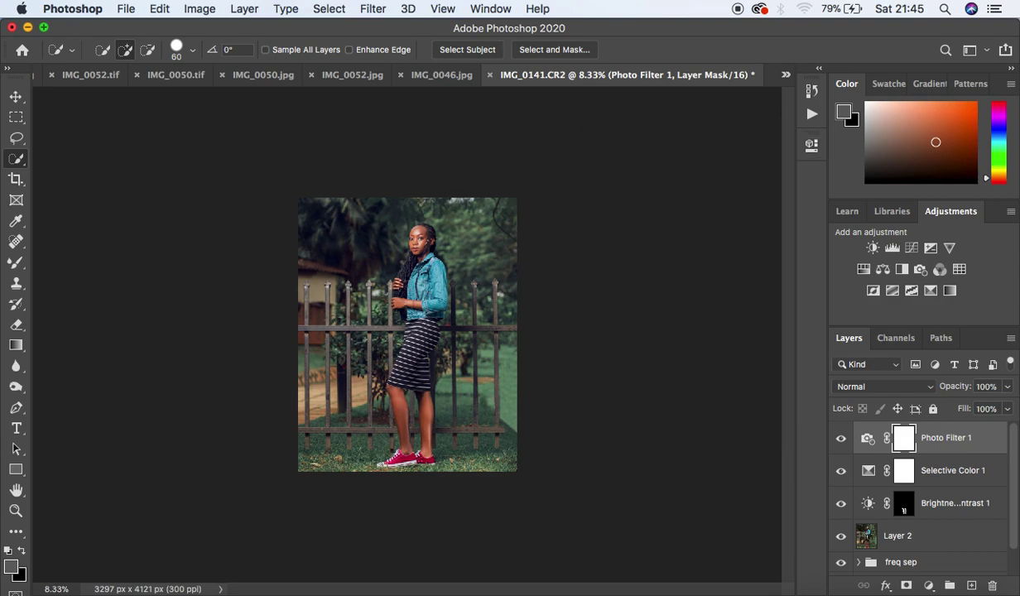